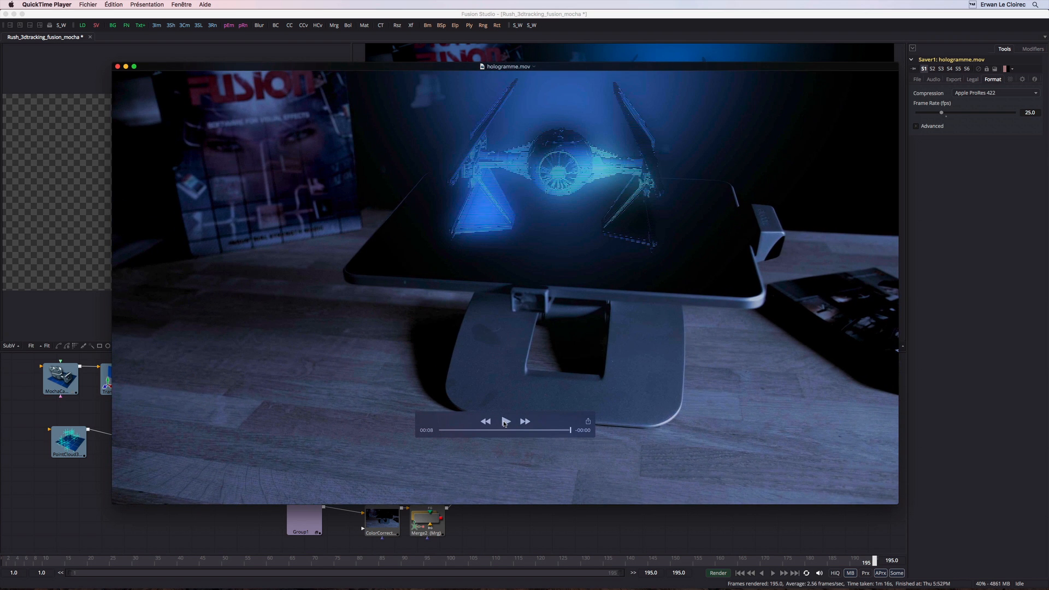
# Scrub back through the finished hologramme.mov render.
pyautogui.moveTo(570, 433); pyautogui.dragTo(518, 433)
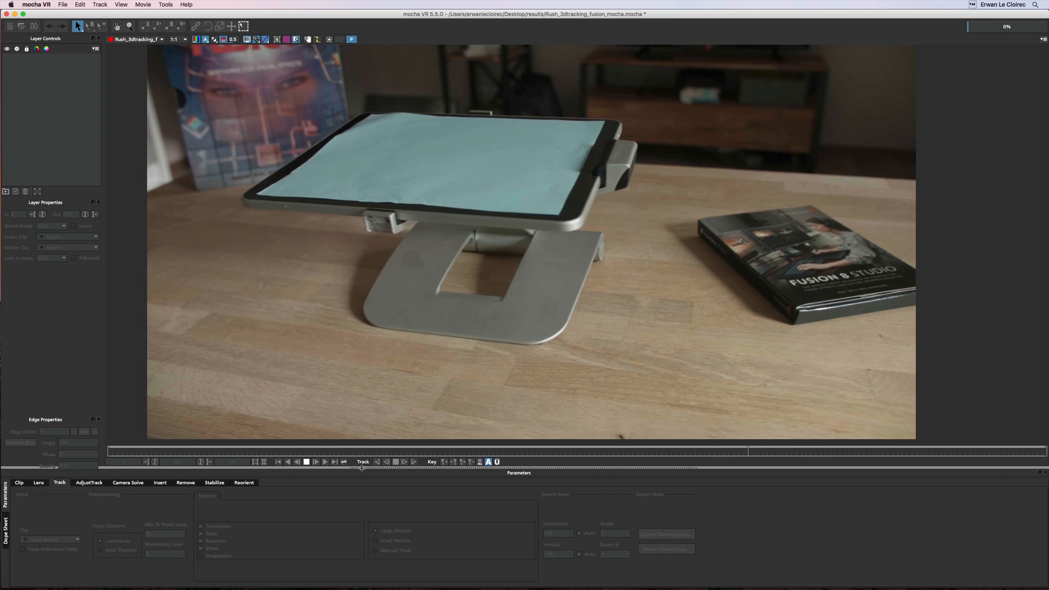
# Switch to mocha VR, go to the last frame 195, and draw a closed four-point X-spline around the tablet.
pyautogui.click(307, 462)
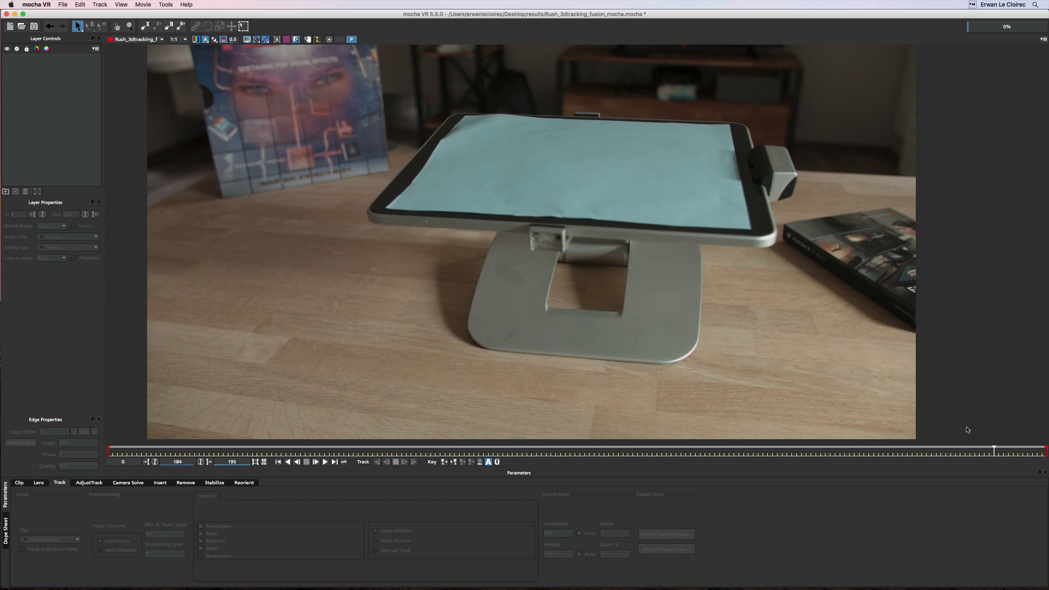
pyautogui.moveTo(993, 450); pyautogui.dragTo(1046, 451)
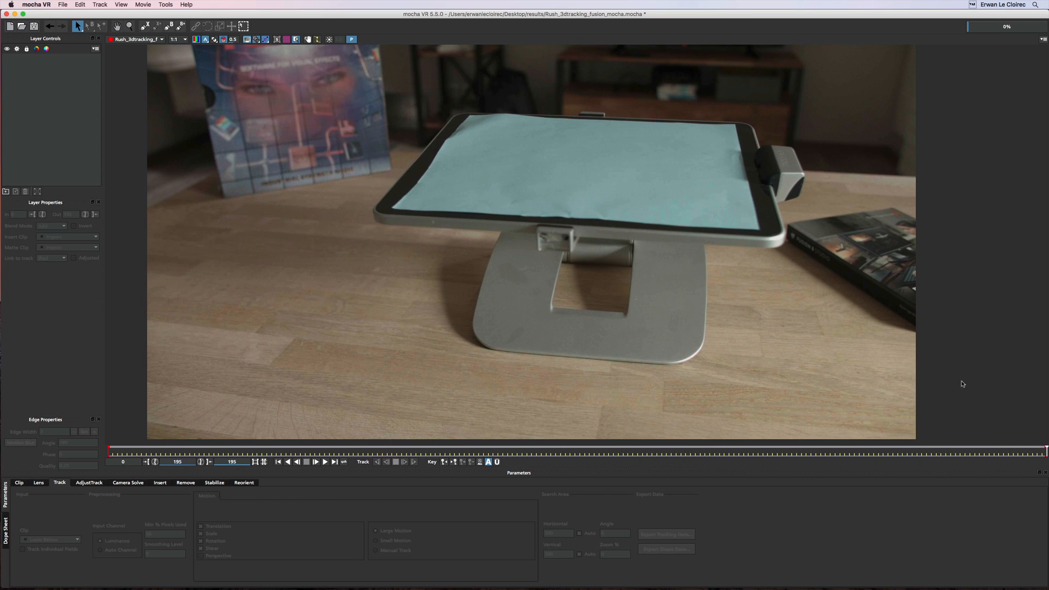
pyautogui.click(145, 28)
pyautogui.click(462, 115)
pyautogui.click(373, 214)
pyautogui.click(792, 228)
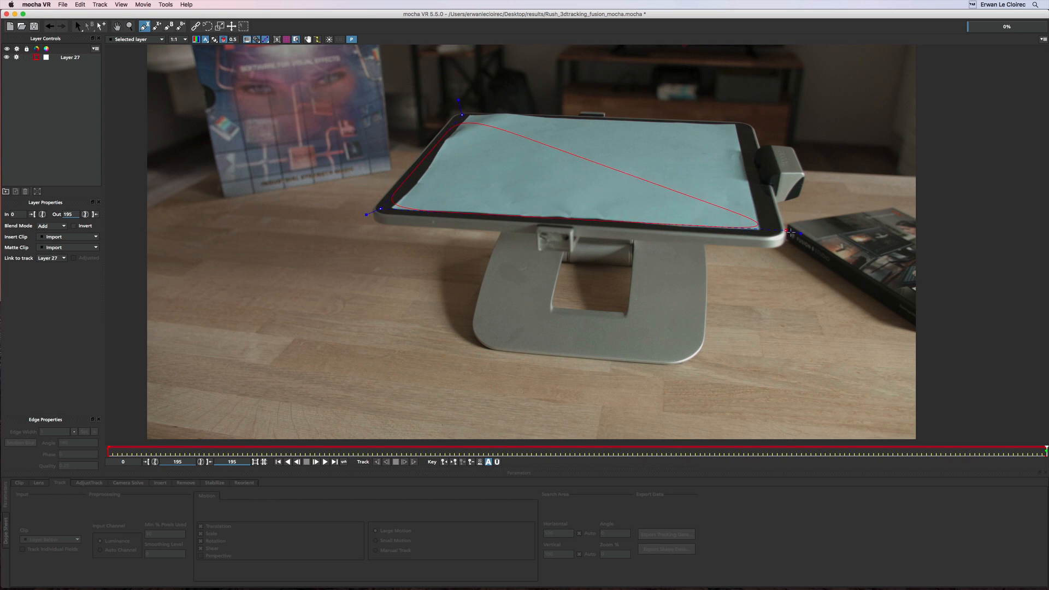
pyautogui.click(735, 112)
pyautogui.click(747, 123)
pyautogui.rightClick(700, 139)
# Move the spline's four control points outward so the shape fits the tablet's outer corners.
pyautogui.moveTo(384, 212); pyautogui.dragTo(367, 220)
pyautogui.click(278, 39)
pyautogui.moveTo(803, 236)
pyautogui.mouseDown()
pyautogui.moveTo(787, 239)
pyautogui.moveTo(793, 247)
pyautogui.moveTo(785, 237)
pyautogui.mouseUp()
pyautogui.moveTo(350, 222); pyautogui.dragTo(371, 213)
pyautogui.moveTo(456, 101); pyautogui.dragTo(458, 112)
pyautogui.moveTo(756, 111); pyautogui.dragTo(751, 122)
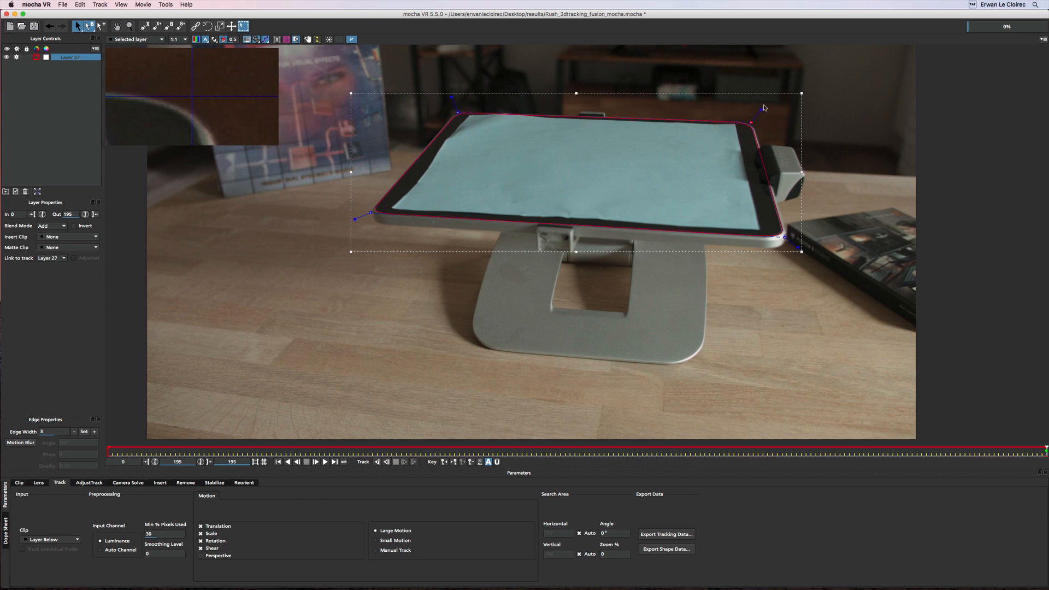
# Show the planar surface and align its four corners with the corners of the tablet's cyan screen.
pyautogui.click(277, 40)
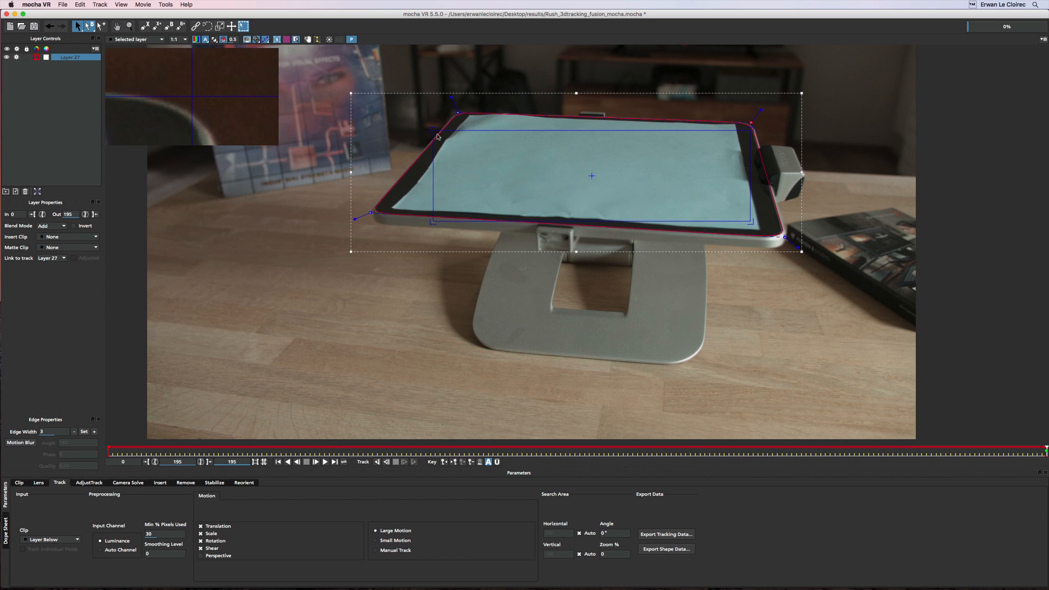
pyautogui.moveTo(433, 130); pyautogui.dragTo(466, 112)
pyautogui.moveTo(432, 220); pyautogui.dragTo(392, 209)
pyautogui.moveTo(751, 220); pyautogui.dragTo(761, 230)
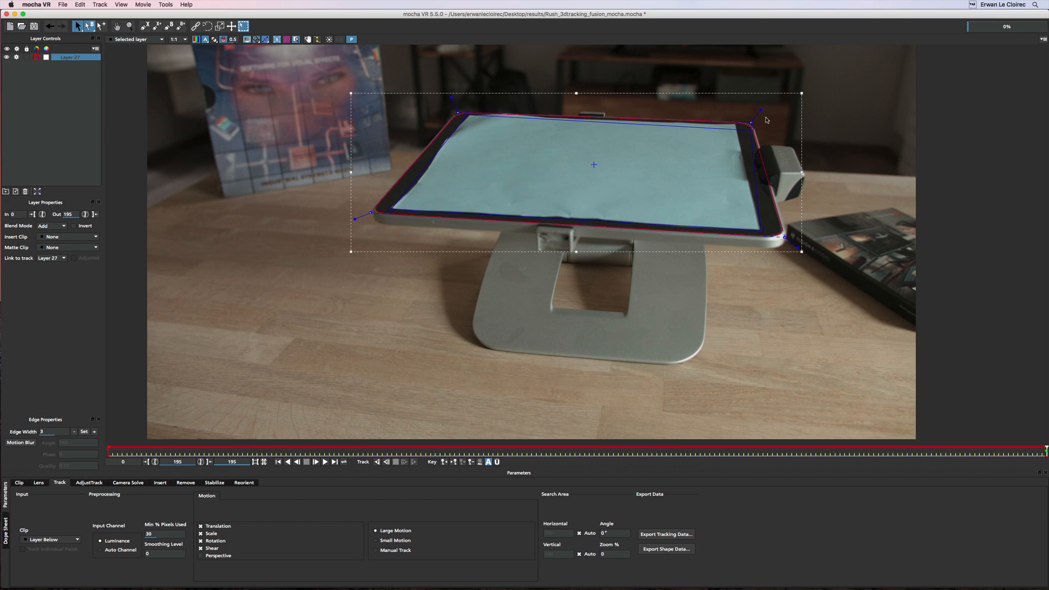
pyautogui.moveTo(749, 126); pyautogui.dragTo(739, 125)
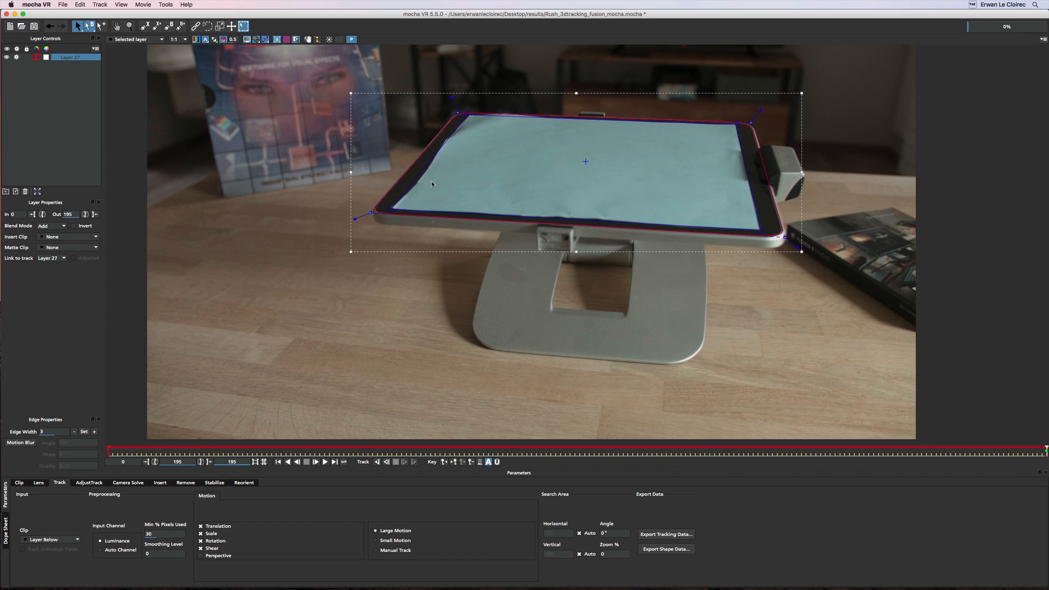
pyautogui.moveTo(391, 207); pyautogui.dragTo(390, 209)
# Enable perspective motion, set Min % Pixels Used to 88, and track the tablet layer backwards through the clip.
pyautogui.click(309, 537)
pyautogui.moveTo(225, 505); pyautogui.dragTo(233, 494)
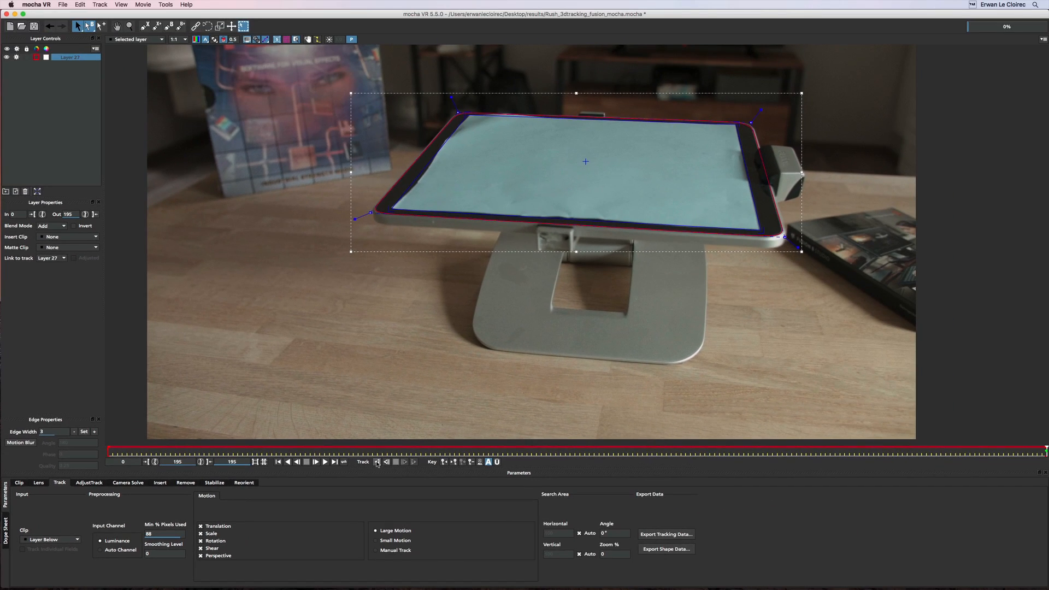
pyautogui.click(486, 425)
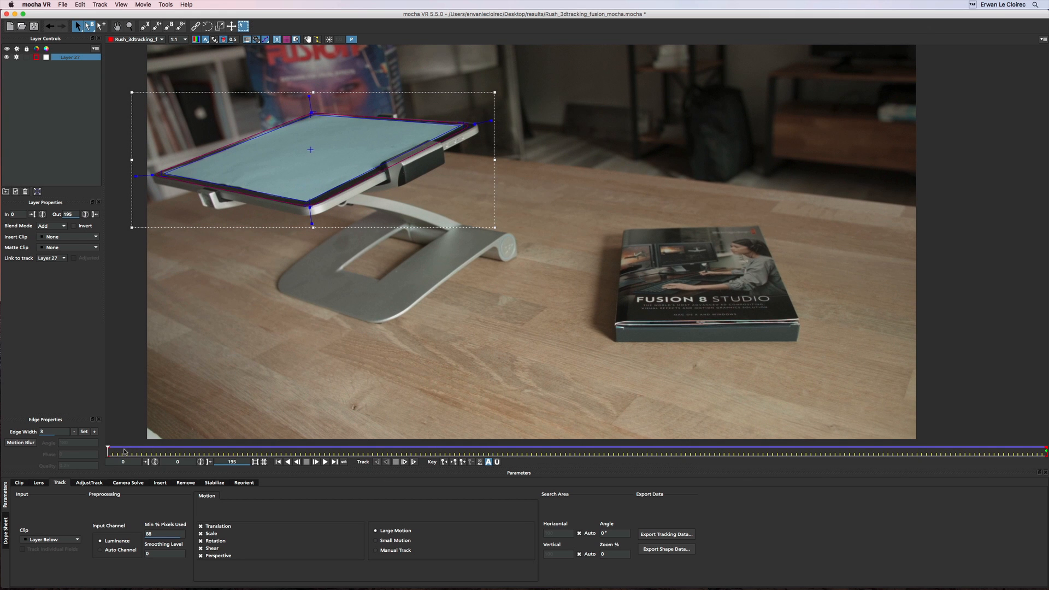
# Check the tablet track by playing and scrubbing to frame 195 with the planar grid overlaid, with the grid hidden again at the end.
pyautogui.press('space')
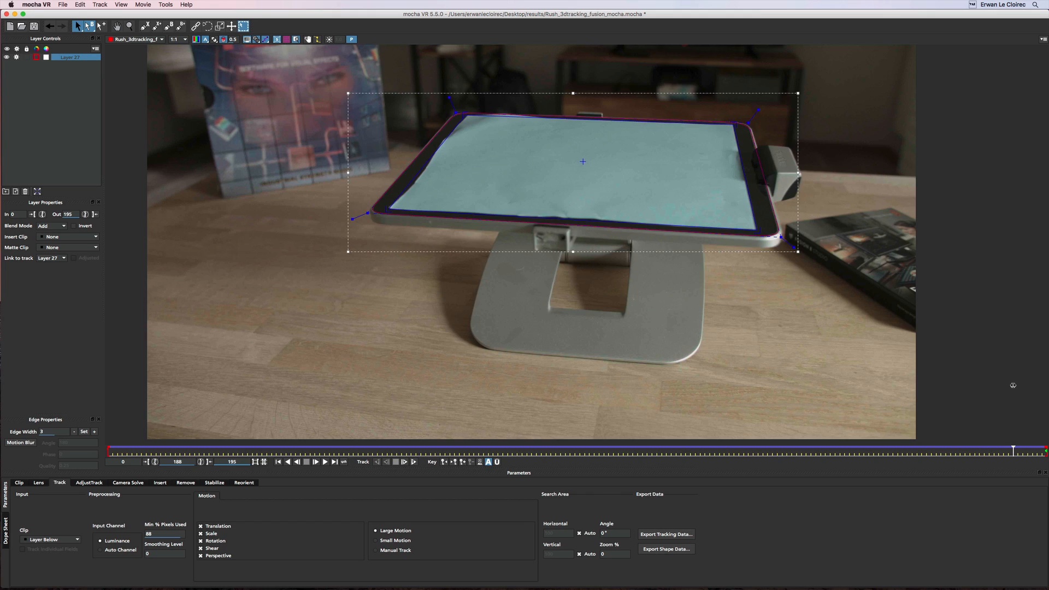
pyautogui.click(285, 40)
pyautogui.moveTo(835, 450); pyautogui.dragTo(1046, 440)
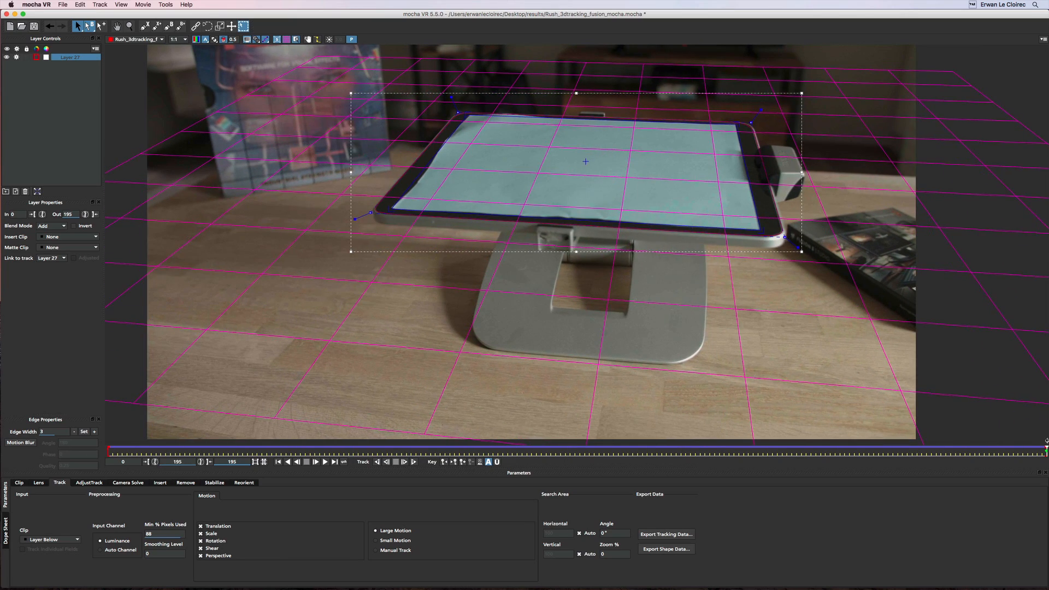
pyautogui.click(276, 40)
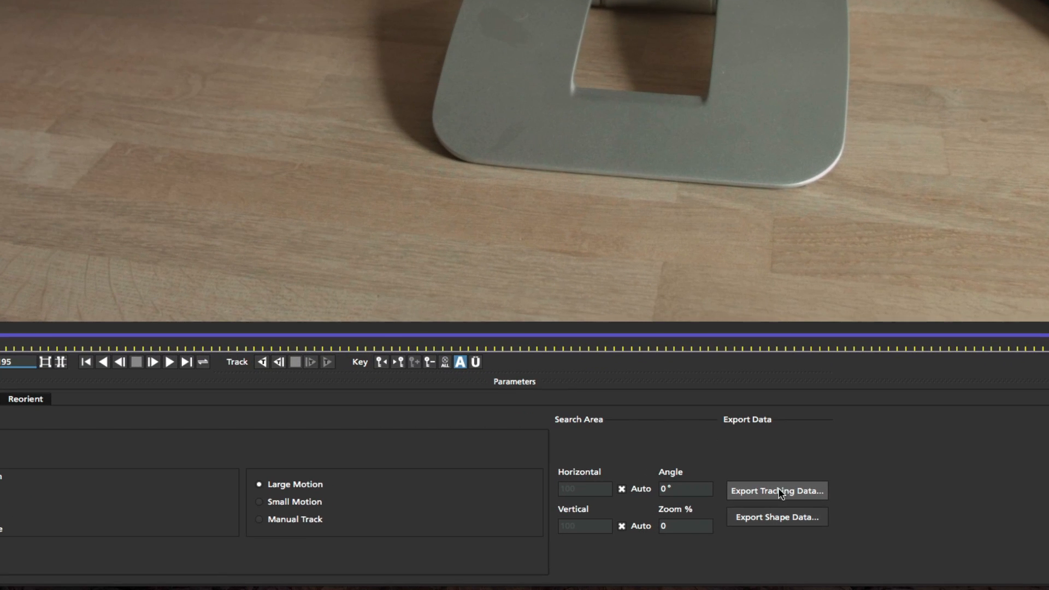
# Export the tracking data as Blackmagic Fusion COMP Data named Rush_3dtracking_fusion_mocha into the Projet Fusion folder of Projet Hologramme.
pyautogui.click(669, 536)
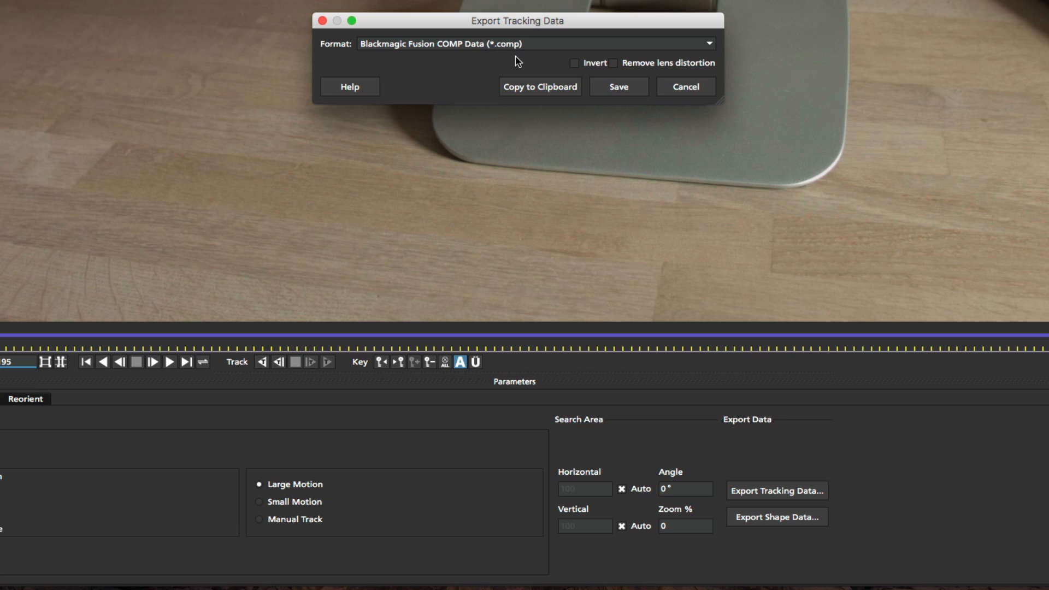
pyautogui.click(618, 87)
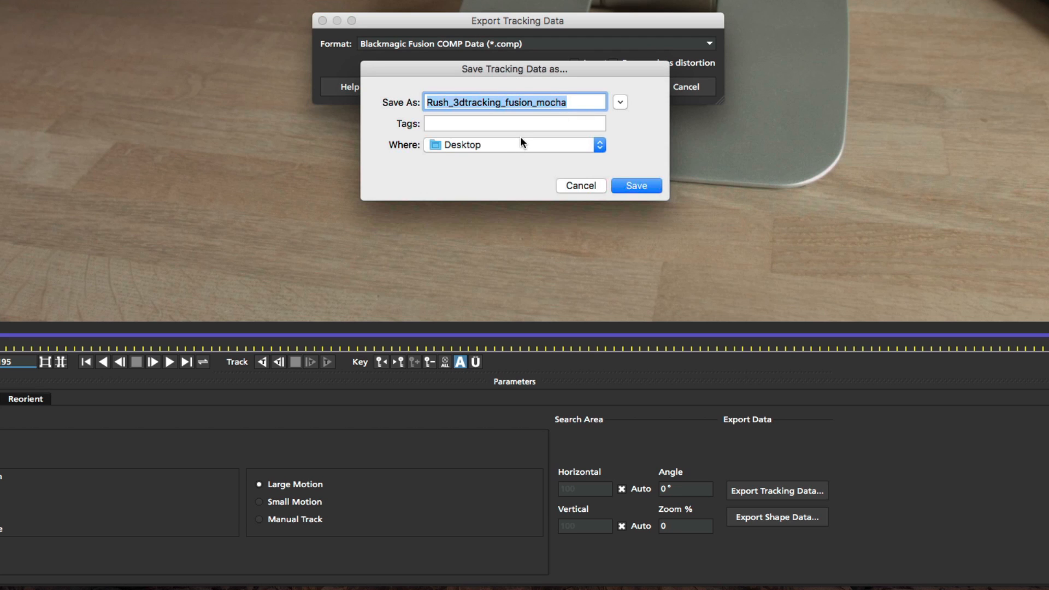
pyautogui.click(620, 102)
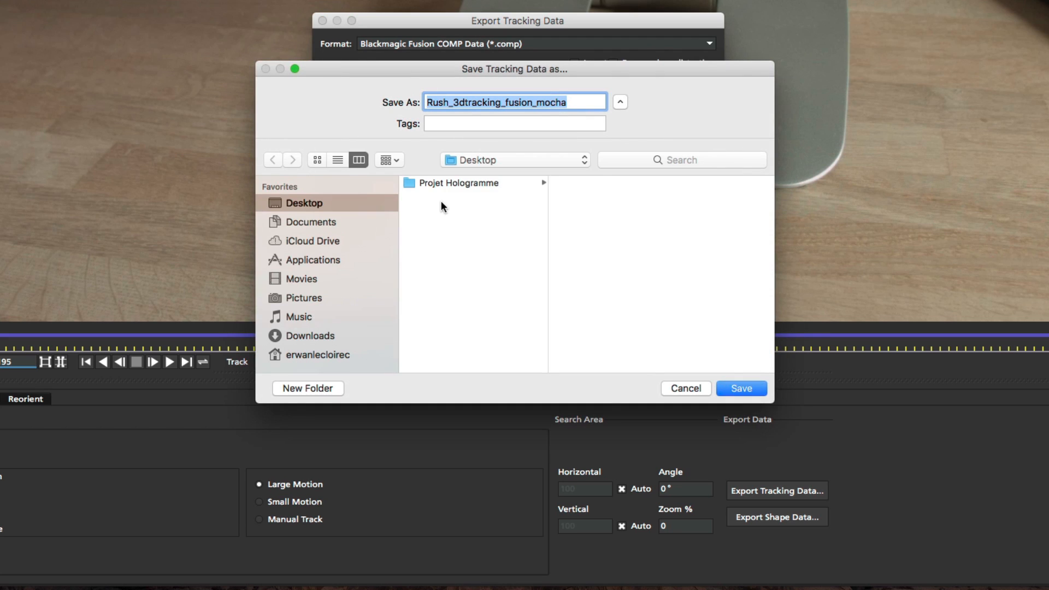
pyautogui.click(456, 184)
pyautogui.click(593, 209)
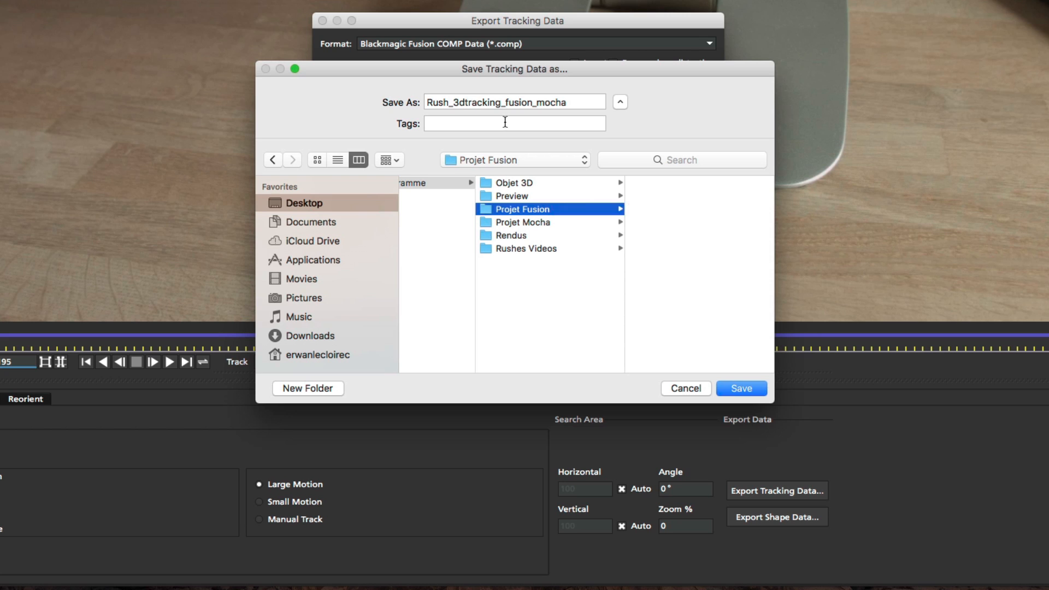
pyautogui.click(742, 389)
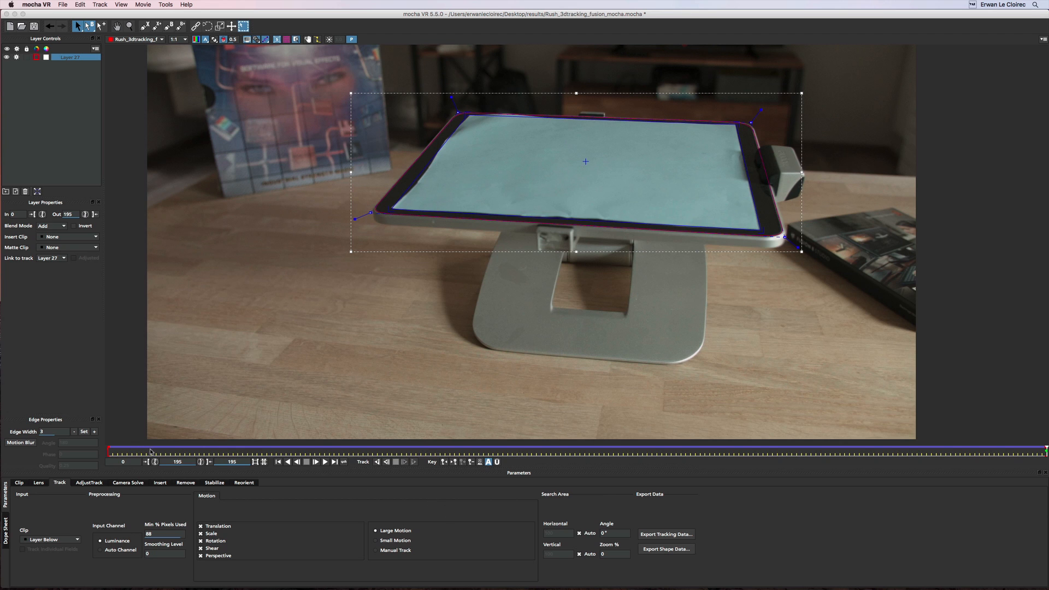
# Return to frame 0 and rename the tablet layer as ipad.
pyautogui.moveTo(1044, 451); pyautogui.dragTo(2, 452)
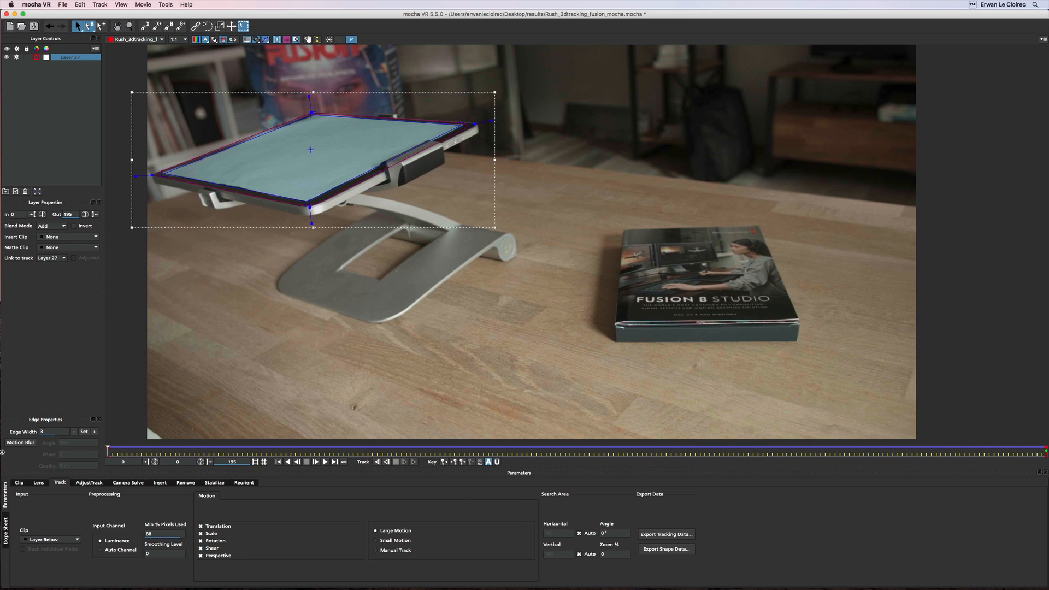
pyautogui.doubleClick(71, 58)
pyautogui.write('iol')
pyautogui.write('d')
pyautogui.press('Return')
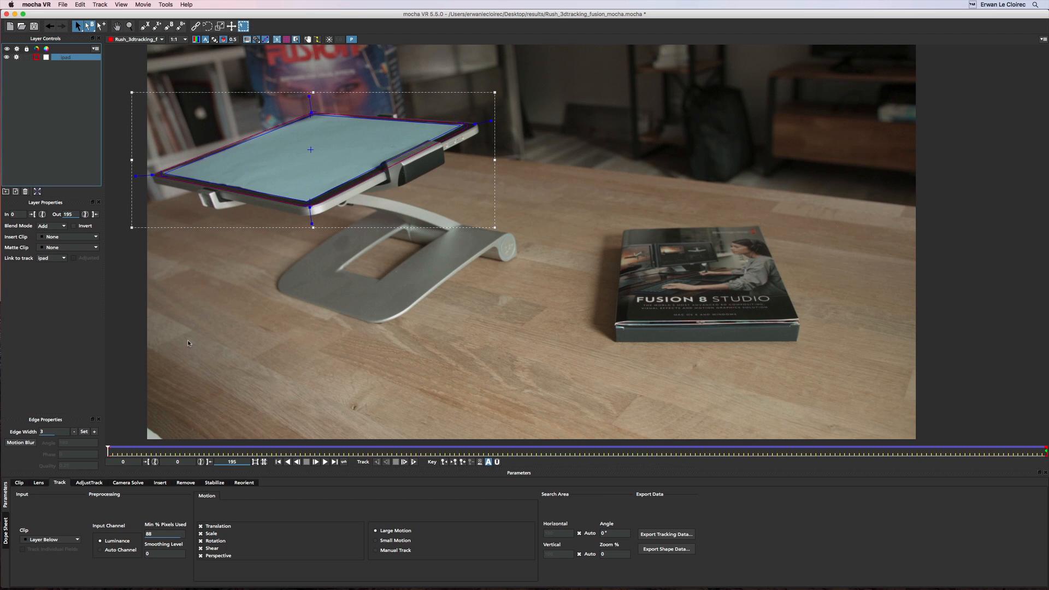
# Draw a closed four-point X-spline around the cover of the Fusion 8 Studio book at frame 0.
pyautogui.click(145, 26)
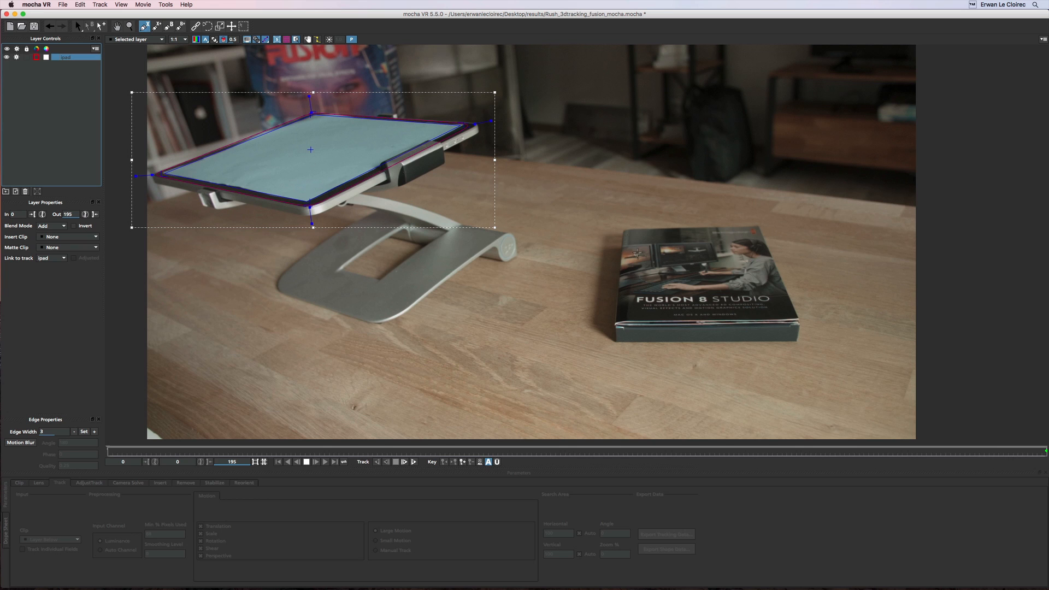
pyautogui.click(625, 229)
pyautogui.click(619, 318)
pyautogui.click(792, 311)
pyautogui.moveTo(792, 311); pyautogui.dragTo(803, 315)
pyautogui.moveTo(746, 223); pyautogui.dragTo(755, 227)
pyautogui.click(704, 231)
pyautogui.rightClick(704, 231)
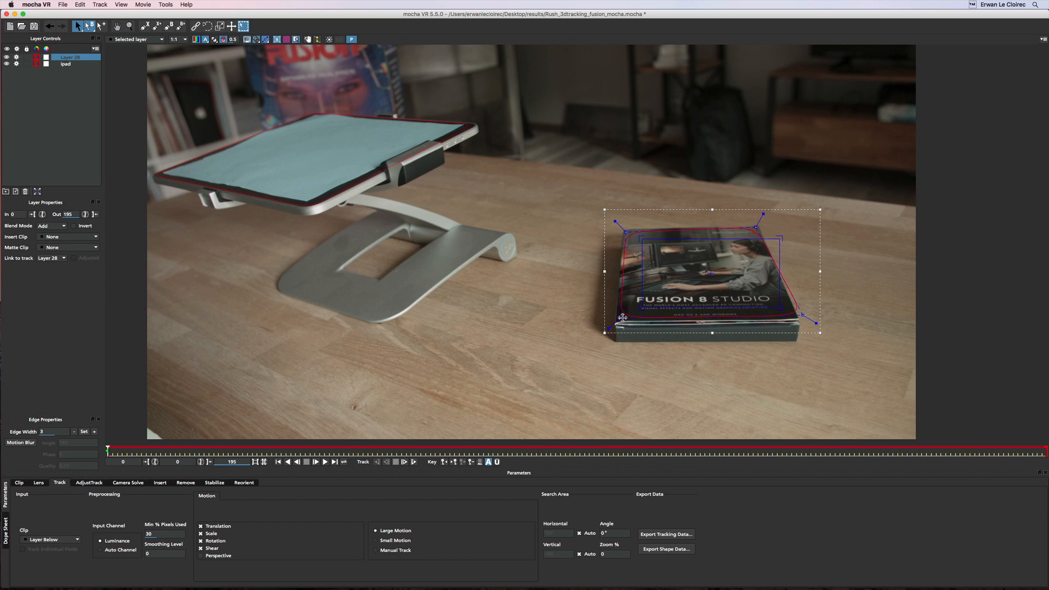
# Refine the book spline's corner points to fit the cover and hide the planar surface.
pyautogui.moveTo(800, 313); pyautogui.dragTo(791, 315)
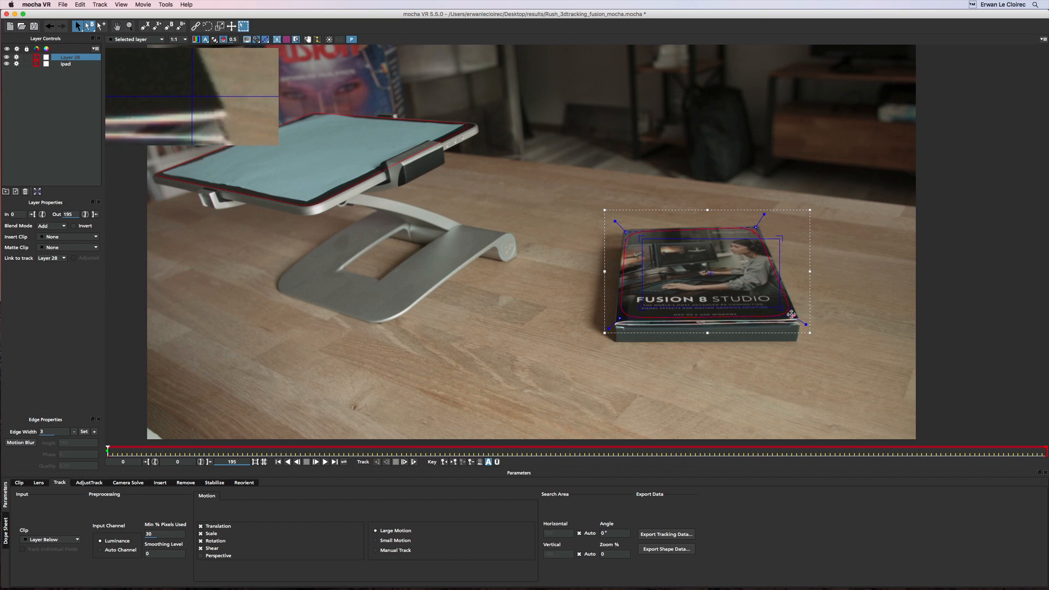
pyautogui.click(277, 41)
pyautogui.moveTo(752, 230); pyautogui.dragTo(754, 230)
pyautogui.moveTo(625, 232); pyautogui.dragTo(624, 231)
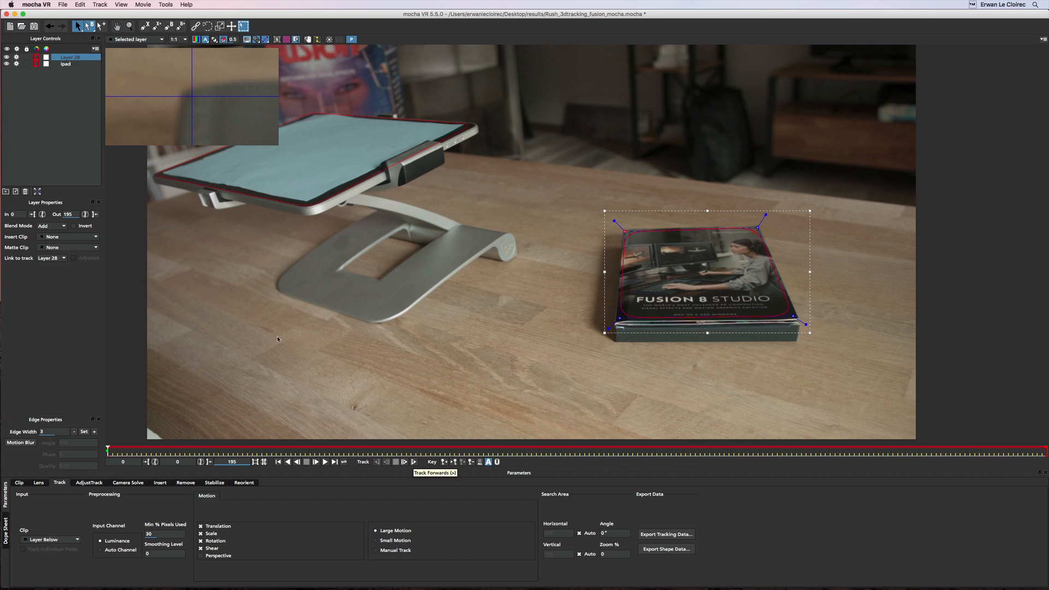
# Exclude the ipad layer from processing, try tracking the book layer forwards, and go back to frame 0.
pyautogui.click(16, 64)
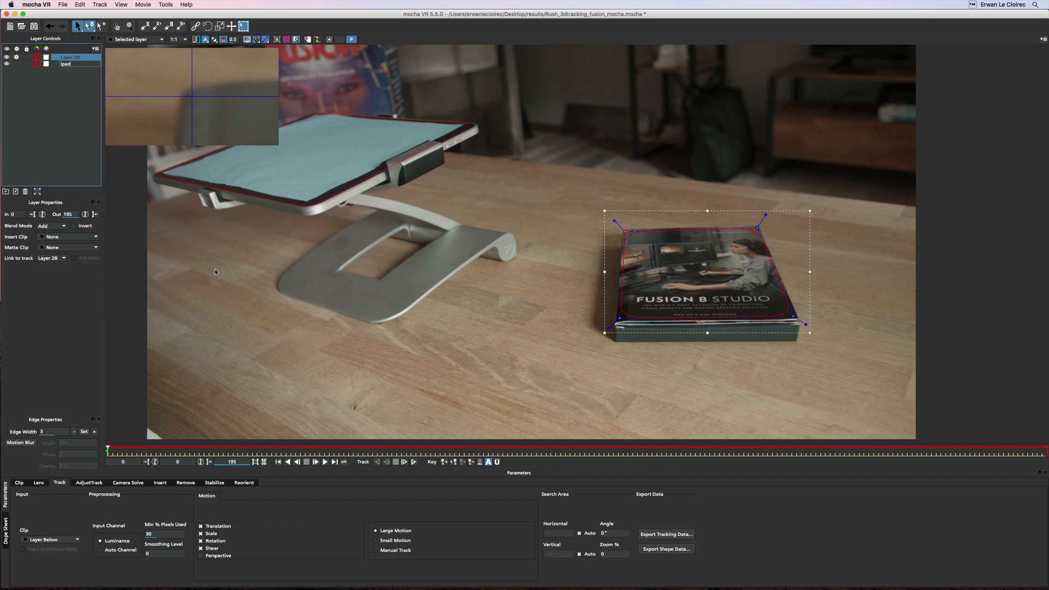
pyautogui.click(414, 462)
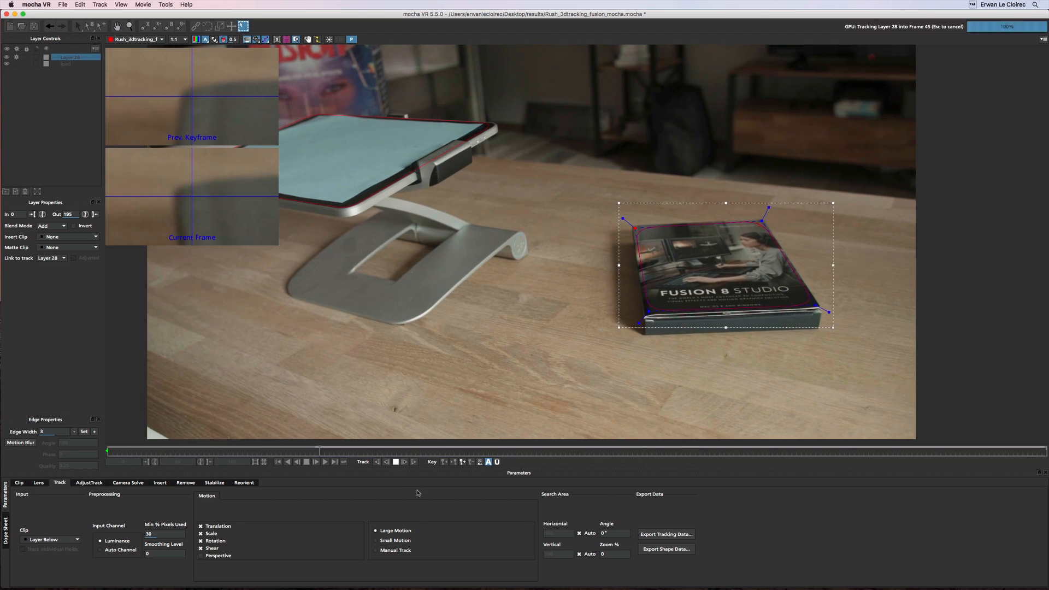
pyautogui.click(396, 462)
pyautogui.moveTo(377, 449); pyautogui.dragTo(24, 431)
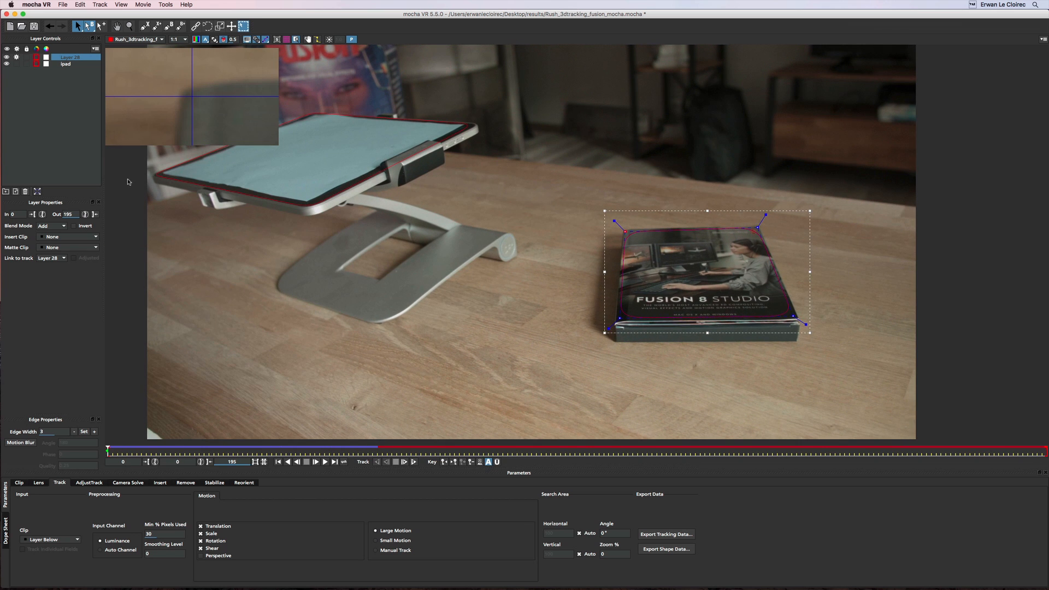
# Enable perspective motion for the book layer, set Min % Pixels Used to 80, and track it forwards.
pyautogui.click(201, 555)
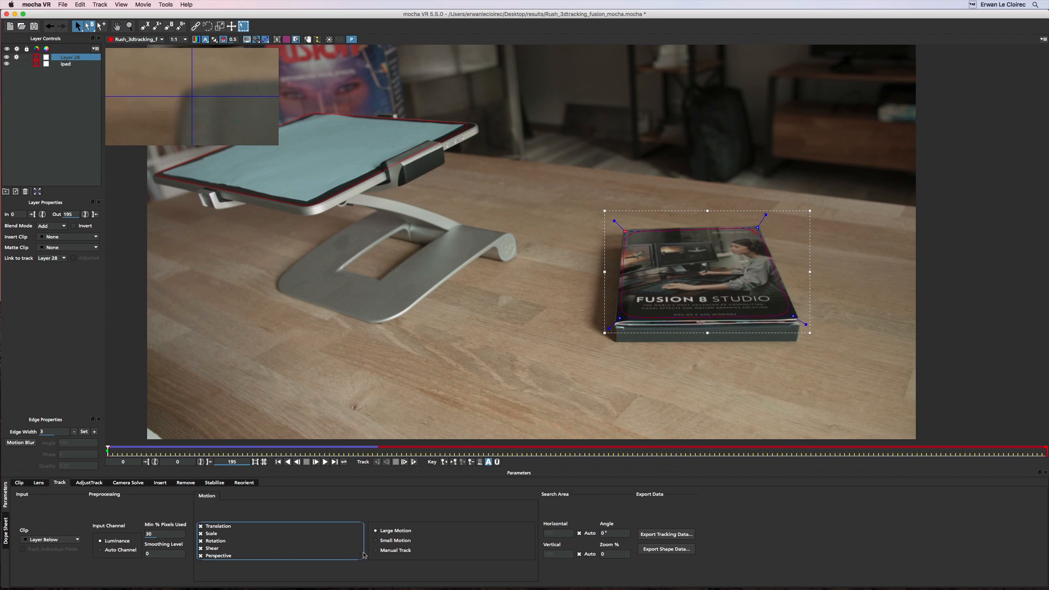
pyautogui.click(148, 534)
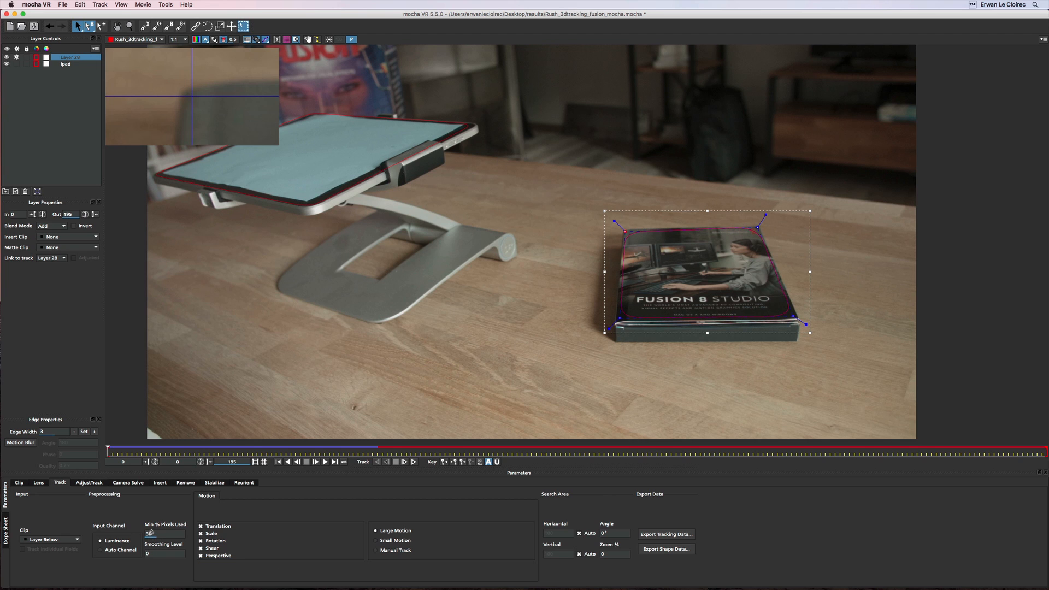
pyautogui.press('BackSpace')
pyautogui.press('BackSpace')
pyautogui.write('80')
pyautogui.click(413, 461)
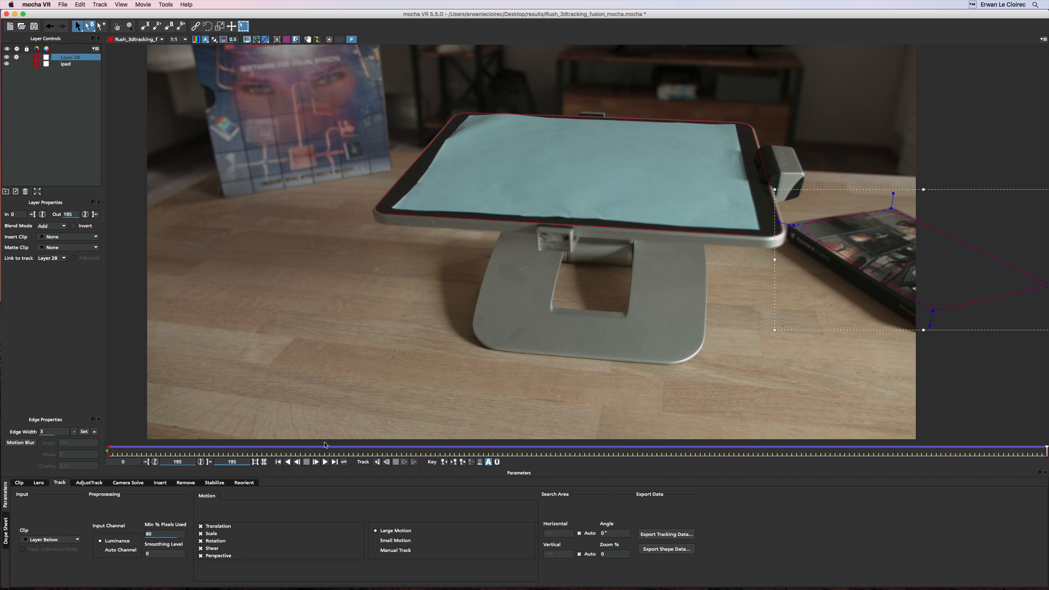
# Go back to frame 0 and draw a closed four-point X-spline around the Digital Fusion box in the background.
pyautogui.moveTo(1036, 451); pyautogui.dragTo(37, 453)
pyautogui.press('*')
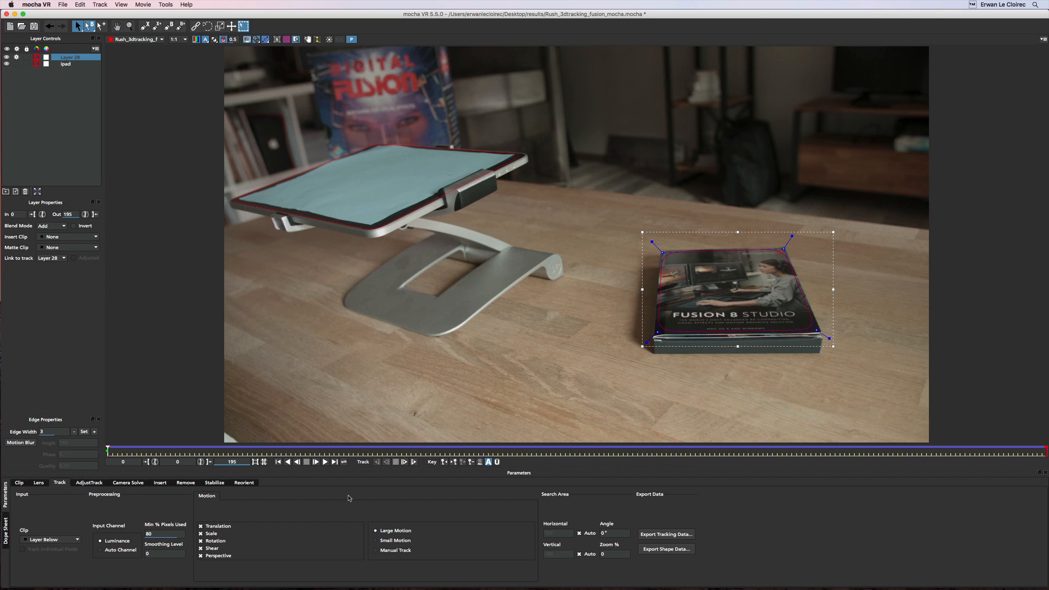
pyautogui.click(144, 26)
pyautogui.click(411, 53)
pyautogui.click(318, 62)
pyautogui.click(340, 143)
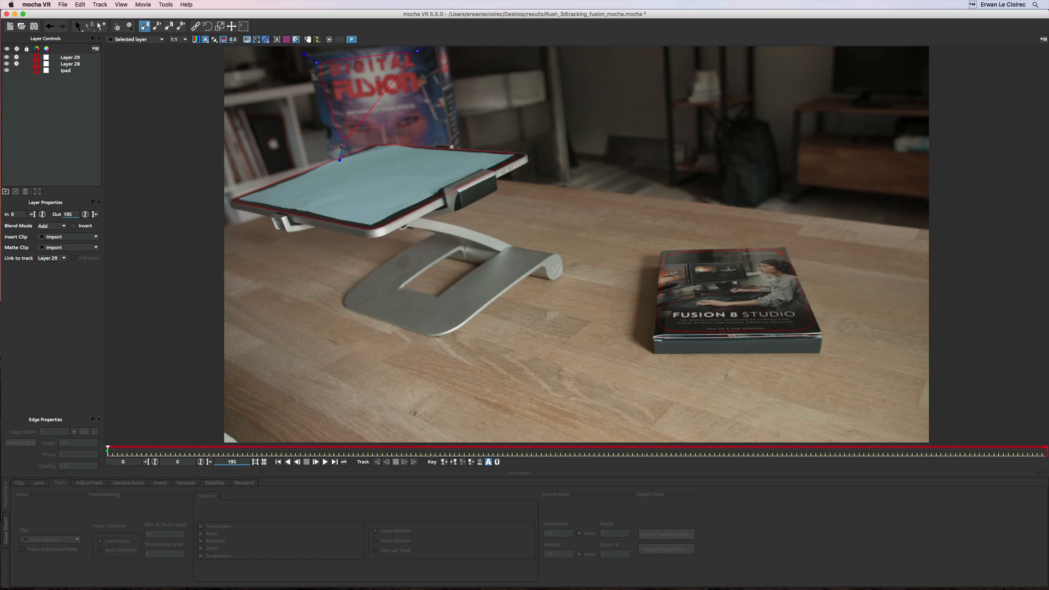
pyautogui.click(440, 126)
pyautogui.rightClick(429, 95)
# Adjust the box spline's four corner points so the shape covers more of the box's front.
pyautogui.moveTo(345, 148); pyautogui.dragTo(331, 141)
pyautogui.click(440, 126)
pyautogui.moveTo(441, 126); pyautogui.dragTo(445, 128)
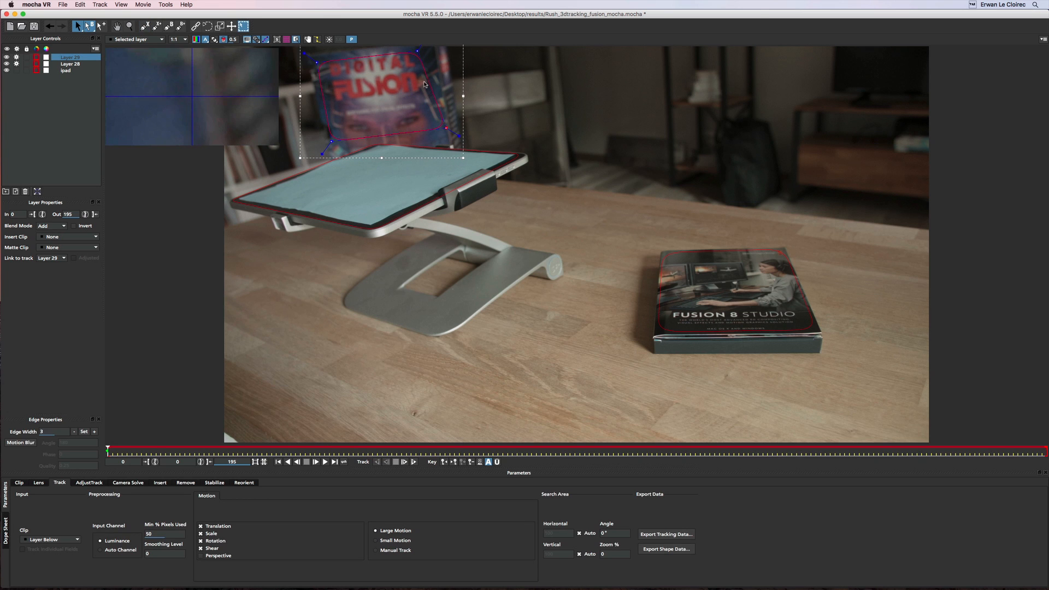
pyautogui.moveTo(418, 50); pyautogui.dragTo(426, 48)
pyautogui.moveTo(316, 63); pyautogui.dragTo(316, 60)
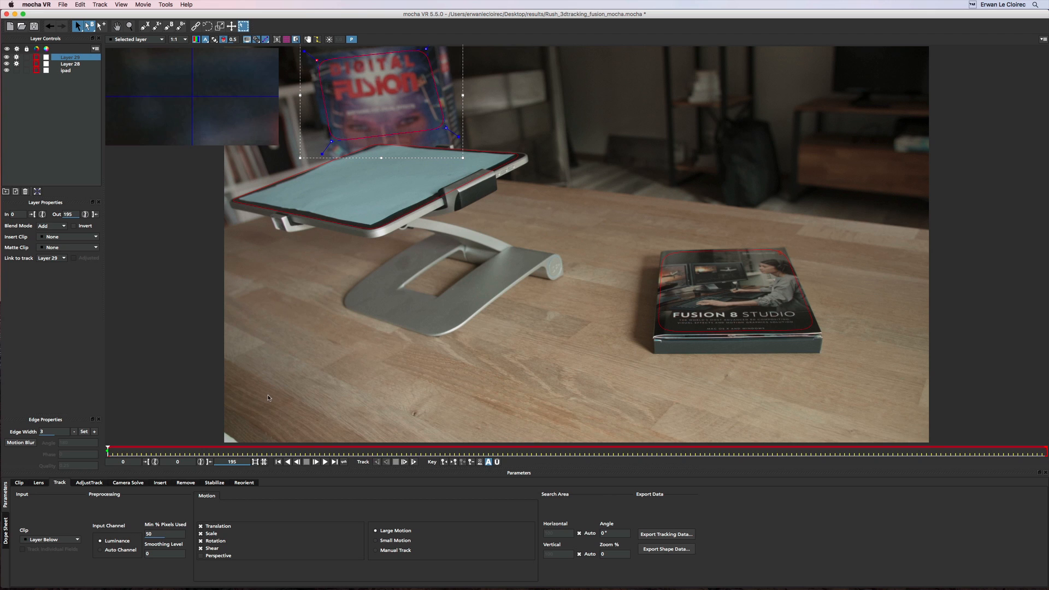
# Enable perspective motion for the Digital Fusion box layer, set Min % Pixels Used to 80, and track it forwards.
pyautogui.click(201, 555)
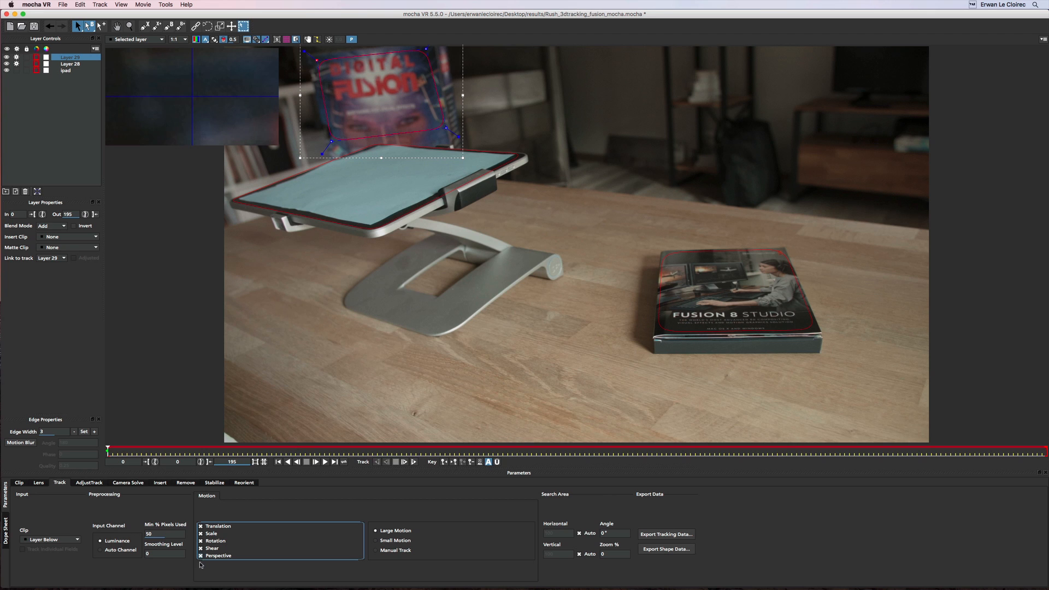
pyautogui.click(150, 535)
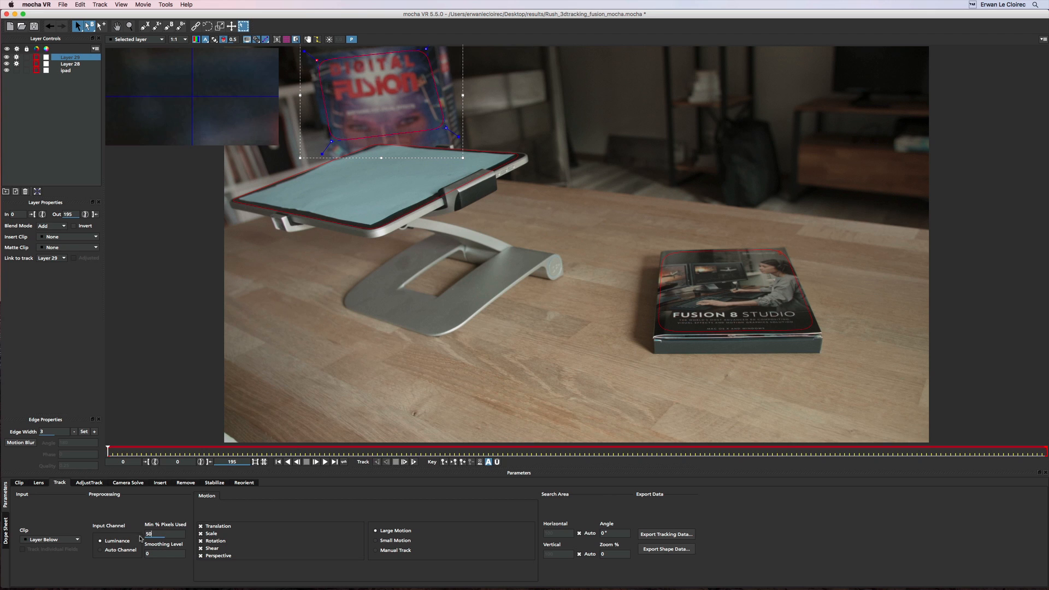
pyautogui.press('BackSpace')
pyautogui.press('BackSpace')
pyautogui.write('80')
pyautogui.click(404, 461)
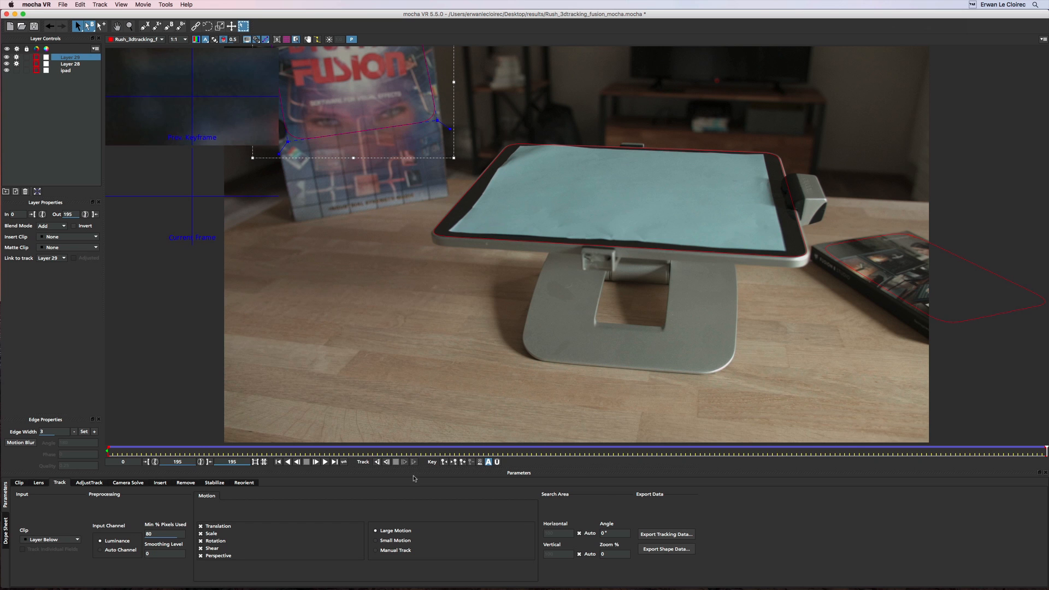
# Return to frame 0 and run the 3D camera solve with the camera type on Auto.
pyautogui.moveTo(1045, 450); pyautogui.dragTo(139, 357)
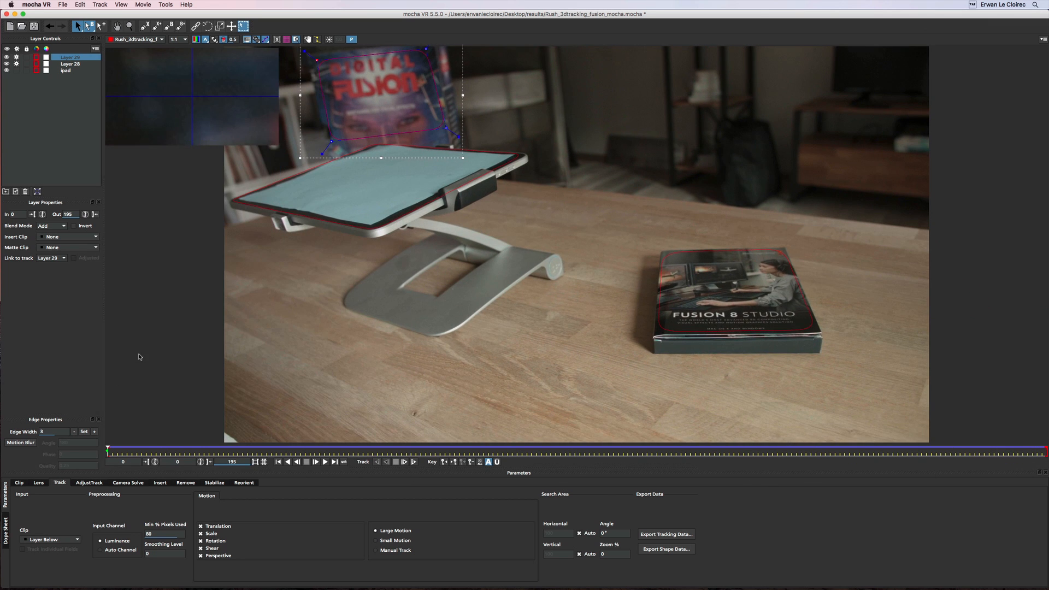
pyautogui.moveTo(107, 451)
pyautogui.mouseDown()
pyautogui.moveTo(761, 452)
pyautogui.moveTo(108, 452)
pyautogui.mouseUp()
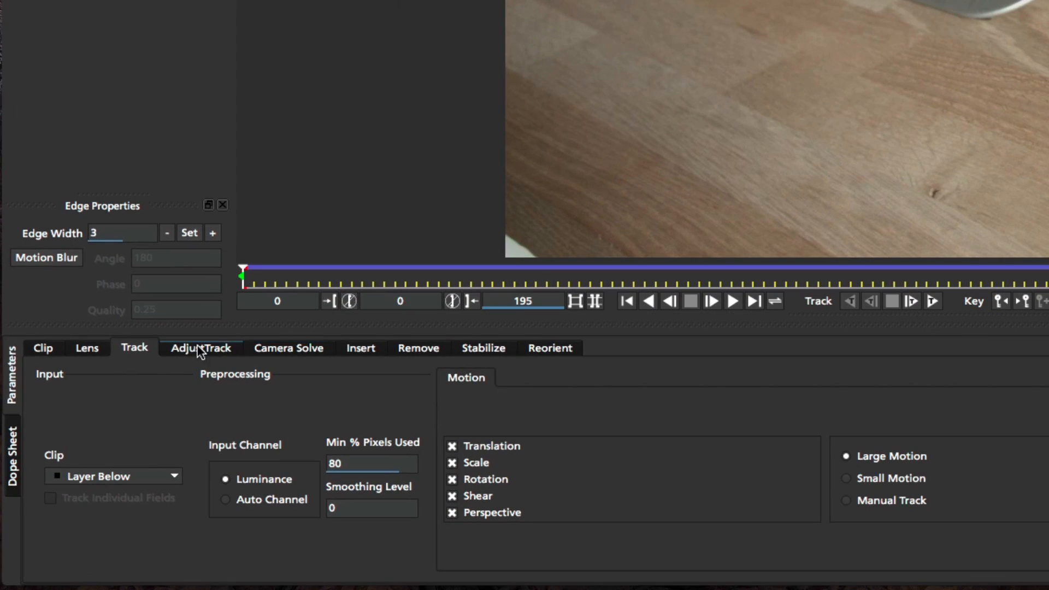
pyautogui.click(289, 350)
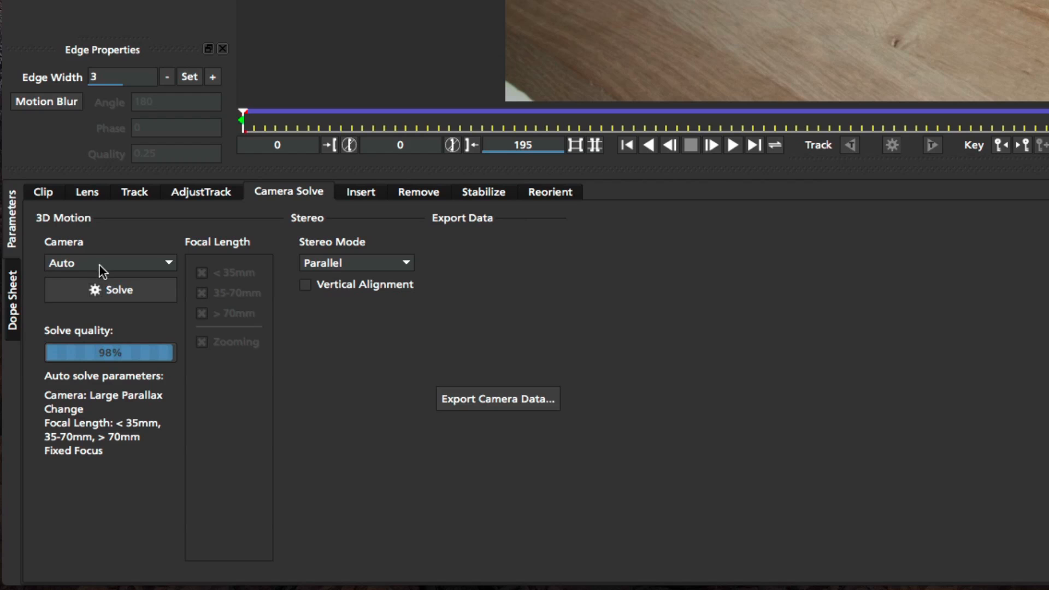
pyautogui.click(109, 294)
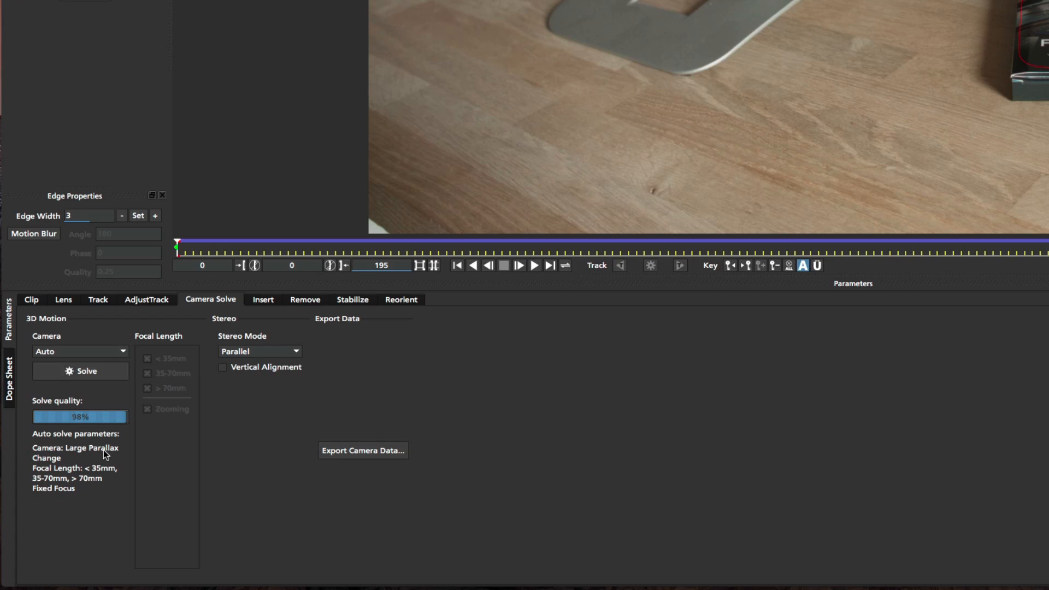
# Export the camera data as FBX 6.1.0 3D Data (*.fbx) named Layer 29 into the Projet Mocha folder of Projet Hologramme.
pyautogui.click(364, 451)
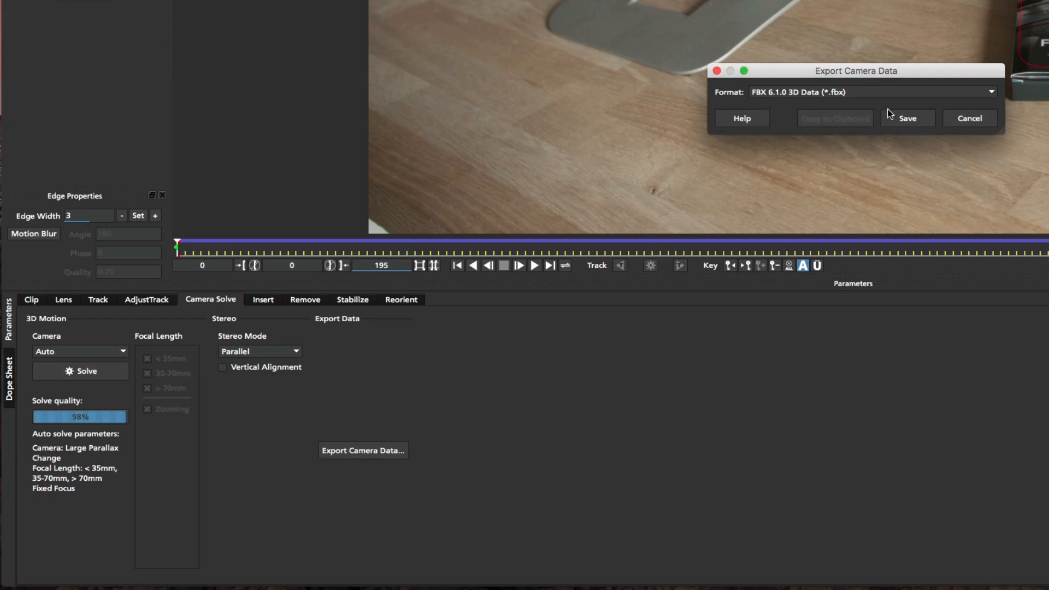
pyautogui.click(719, 99)
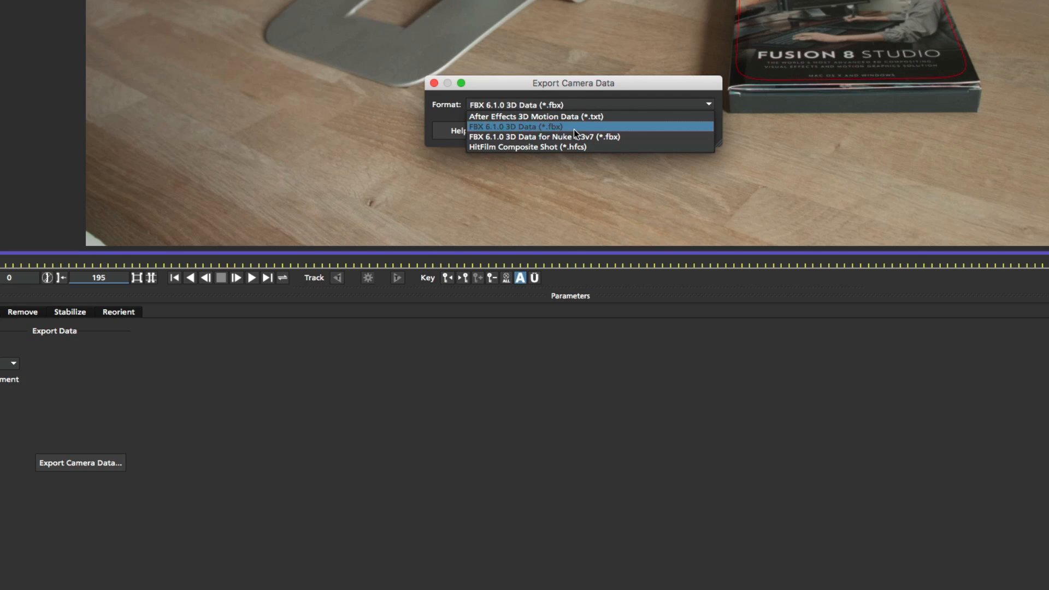
pyautogui.click(574, 129)
pyautogui.click(628, 131)
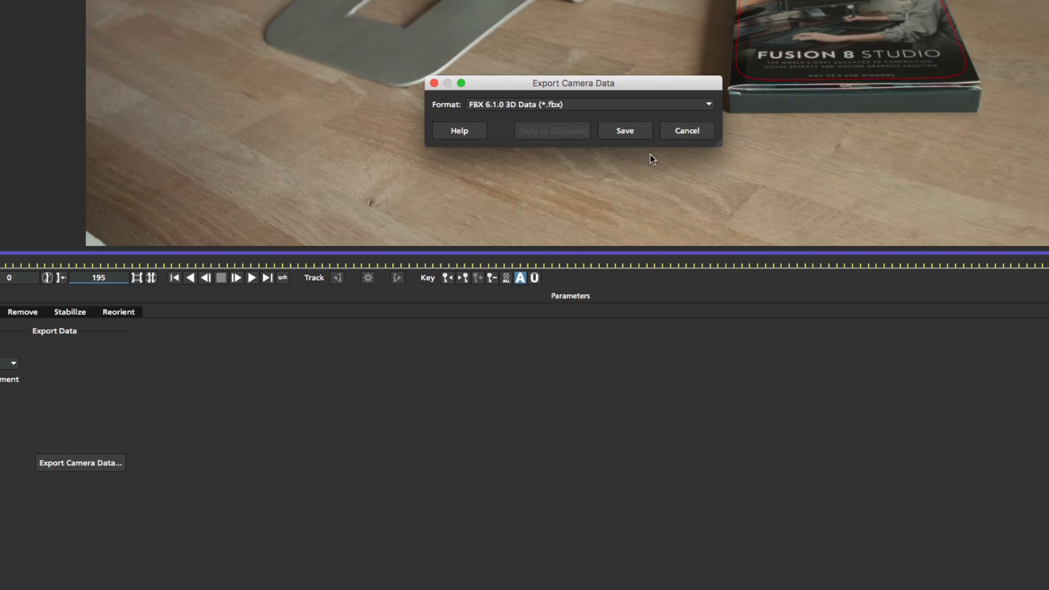
pyautogui.click(672, 212)
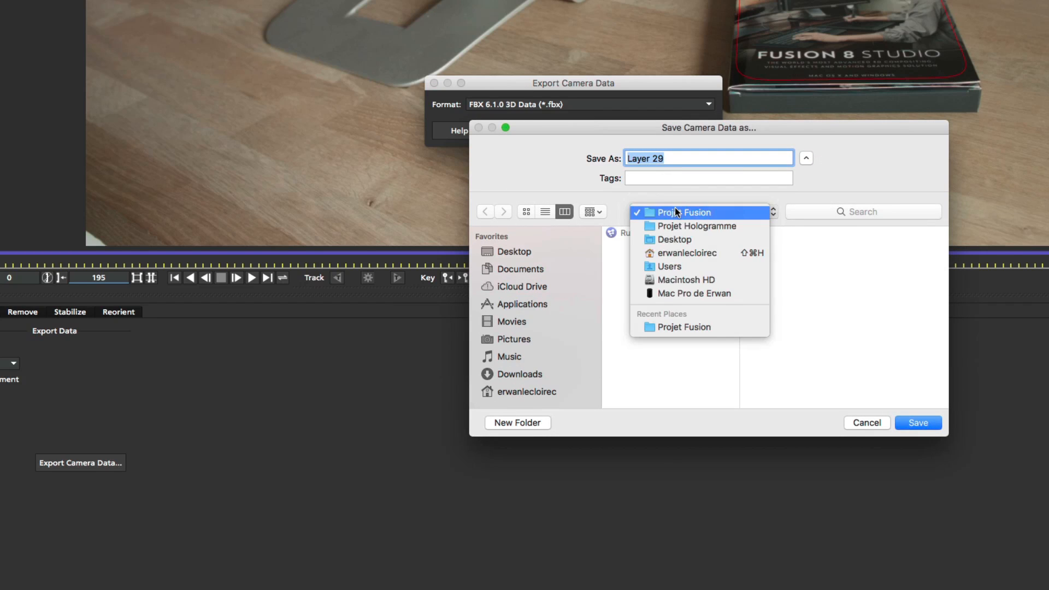
pyautogui.click(716, 227)
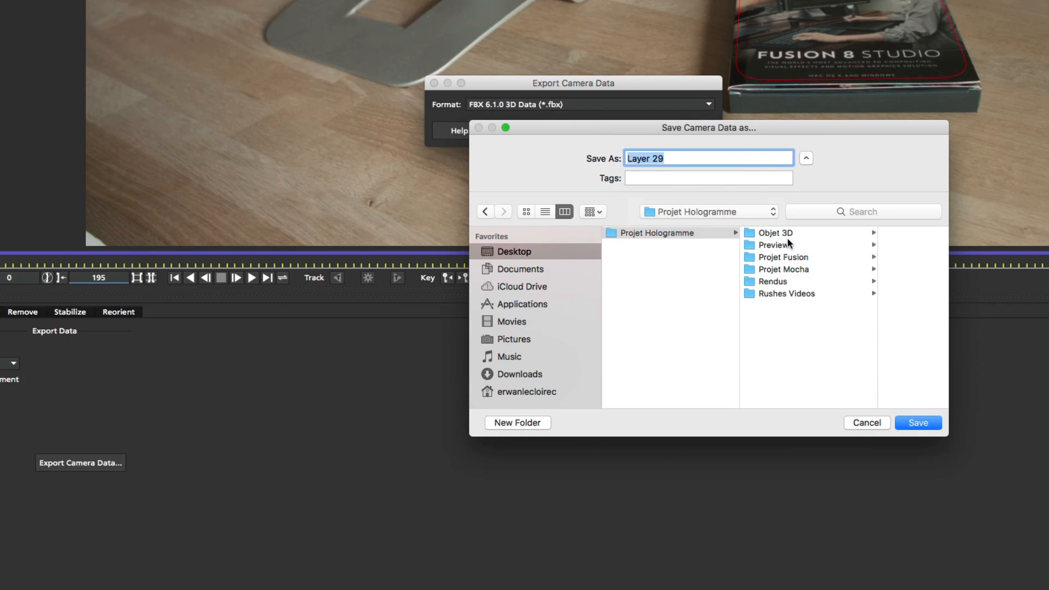
pyautogui.click(779, 269)
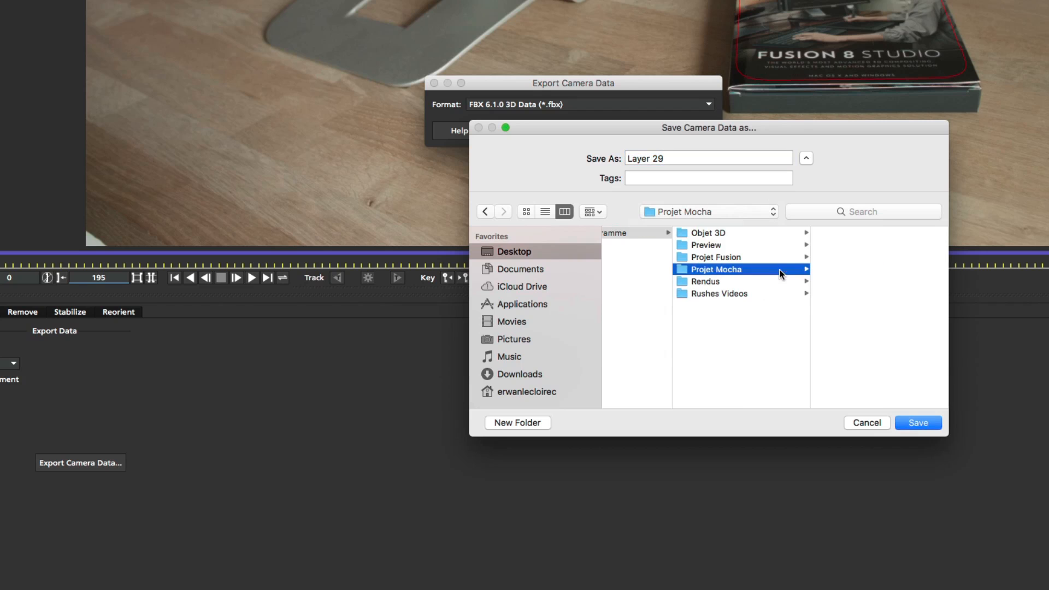
pyautogui.click(914, 420)
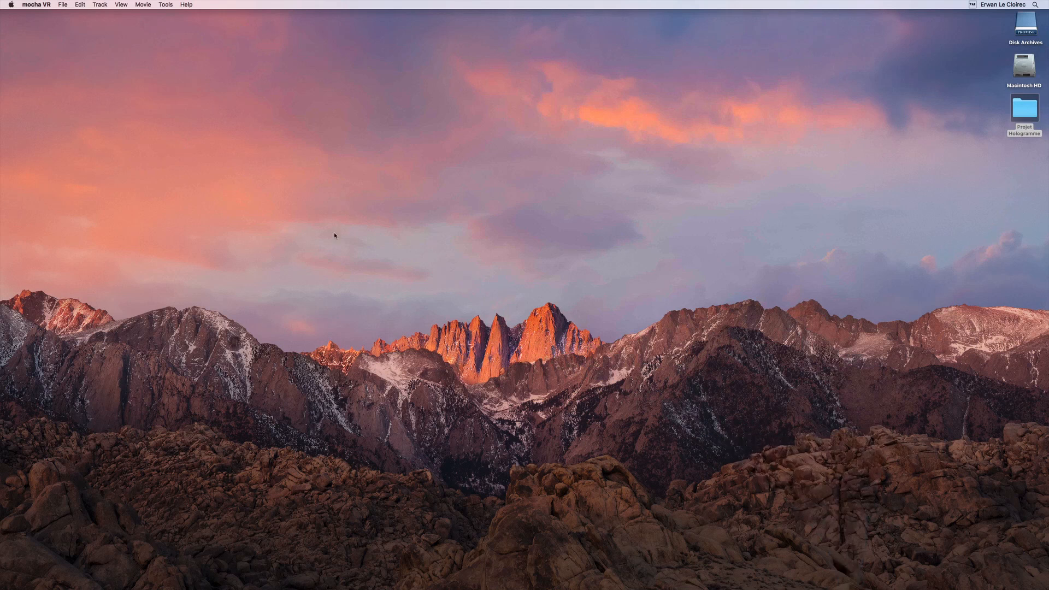
# Switch to Fusion Studio by opening the Rush_3dtracking_fusion_mocha comp from the Projet Fusion folder of Projet Hologramme.
pyautogui.doubleClick(1024, 109)
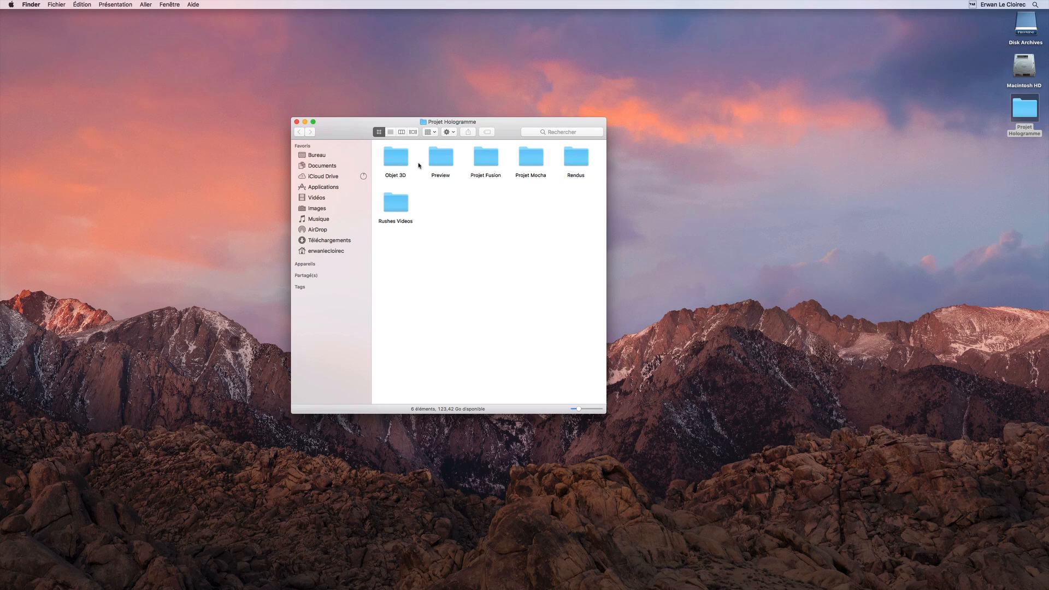
pyautogui.doubleClick(486, 158)
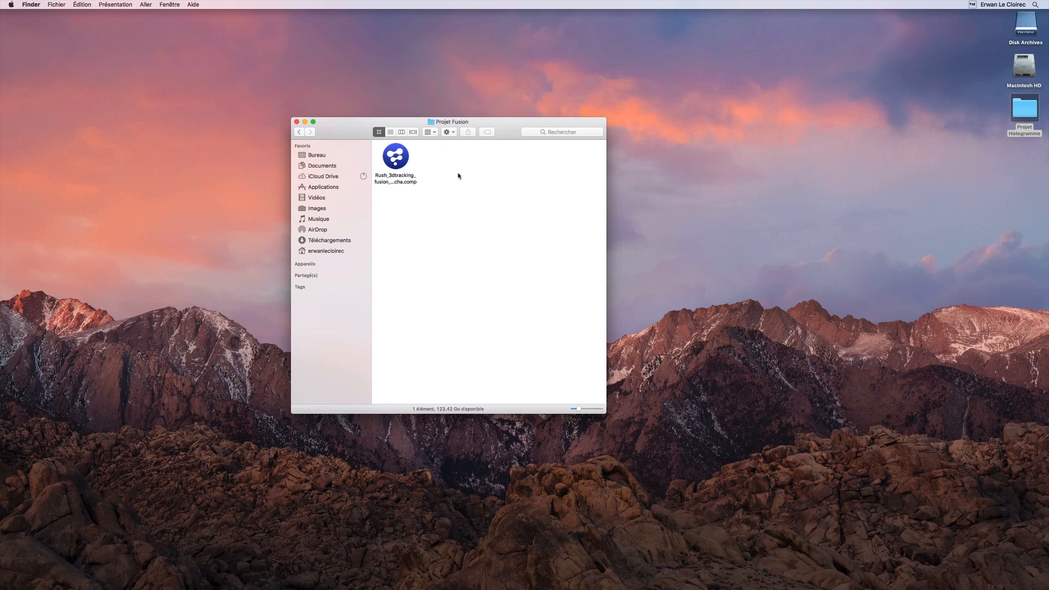
pyautogui.doubleClick(394, 158)
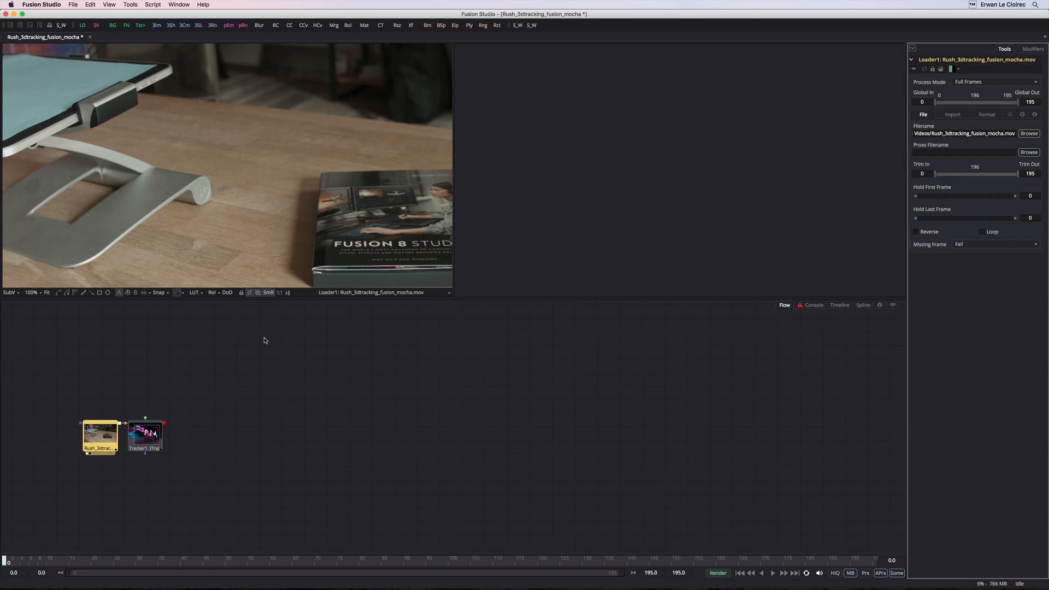
# Line up the Loader and Tracker1 nodes side by side, and show Tracker1 in the first viewer with the image fitted.
pyautogui.moveTo(90, 421); pyautogui.dragTo(42, 370)
pyautogui.hotkey('ctrl', 'f')
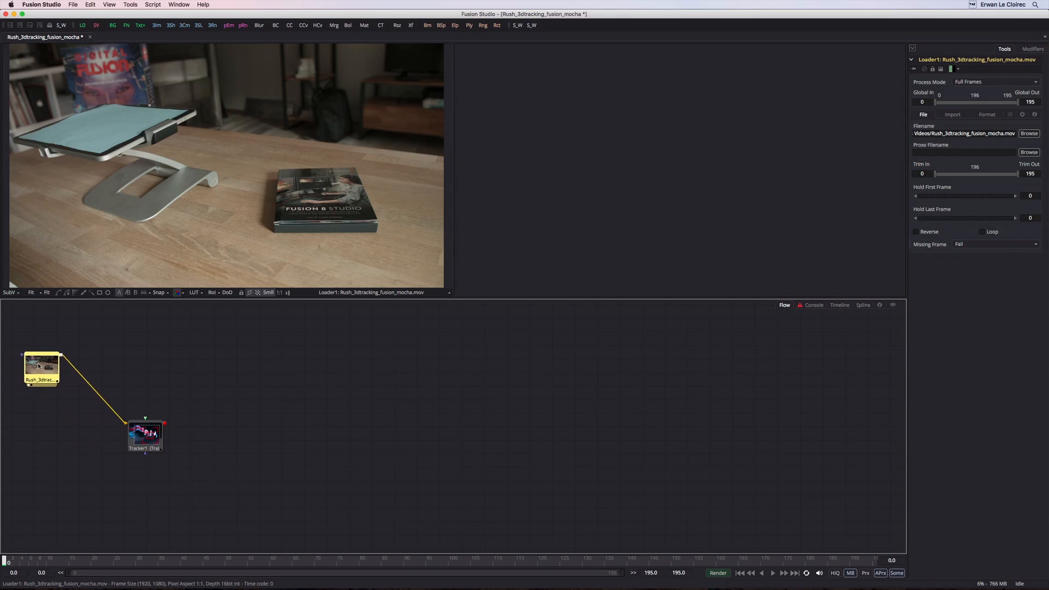
pyautogui.moveTo(136, 431); pyautogui.dragTo(107, 362)
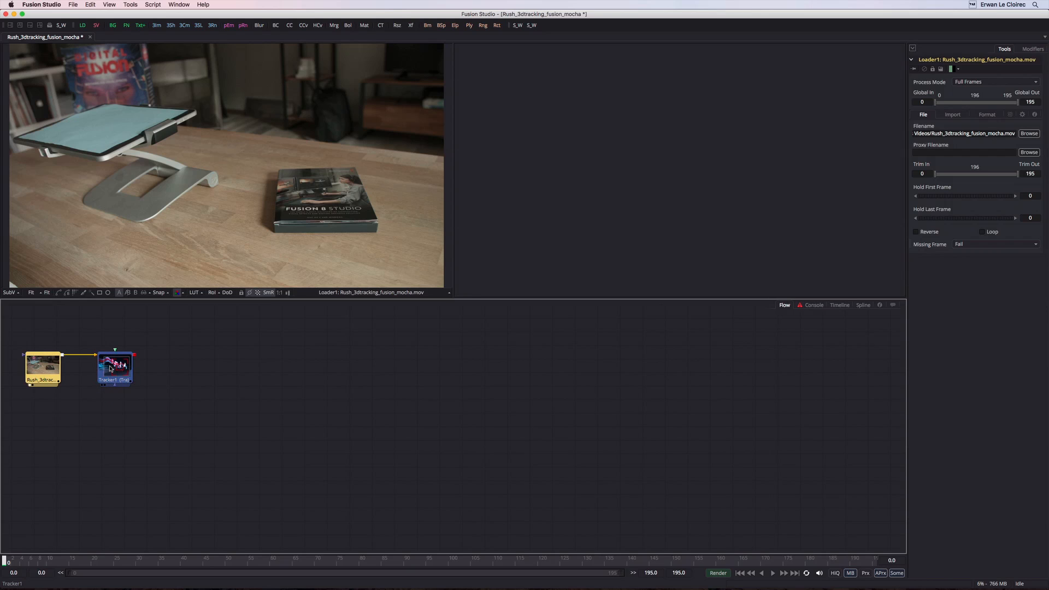
pyautogui.moveTo(49, 365); pyautogui.dragTo(66, 281)
pyautogui.click(51, 369)
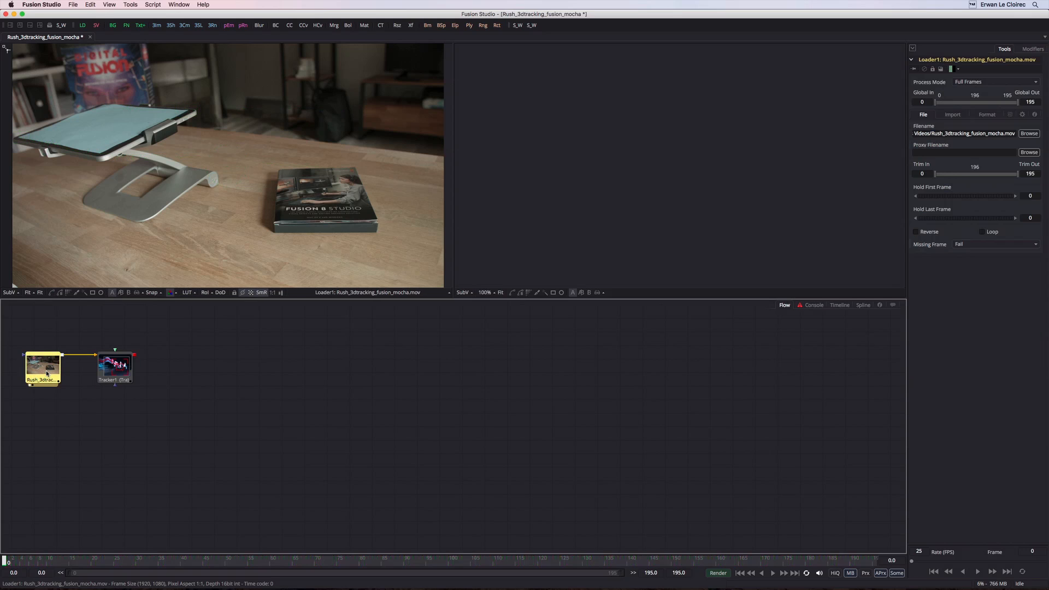
pyautogui.moveTo(115, 365); pyautogui.dragTo(117, 278)
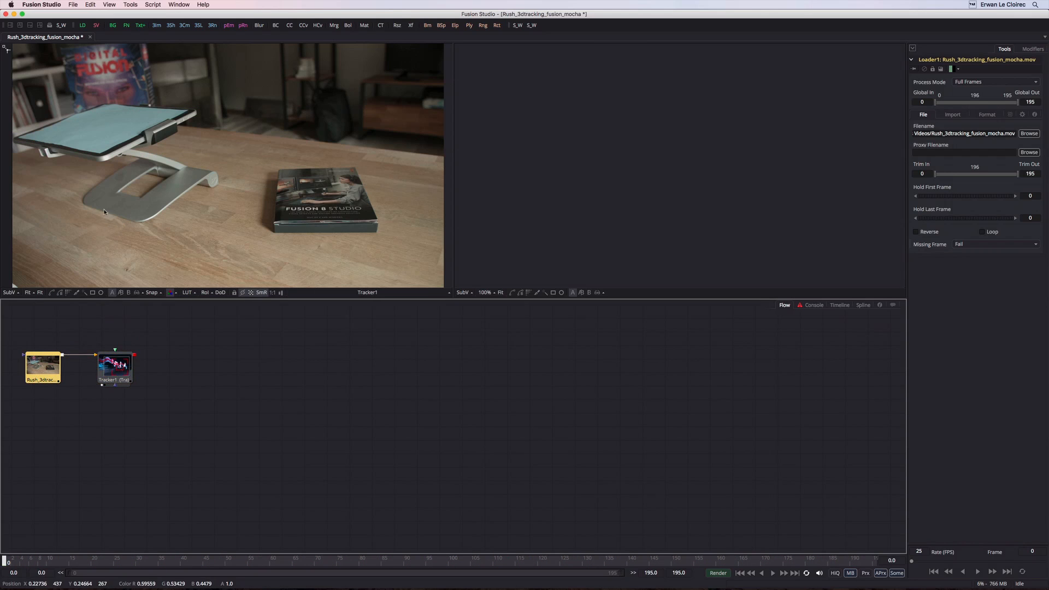
pyautogui.click(116, 372)
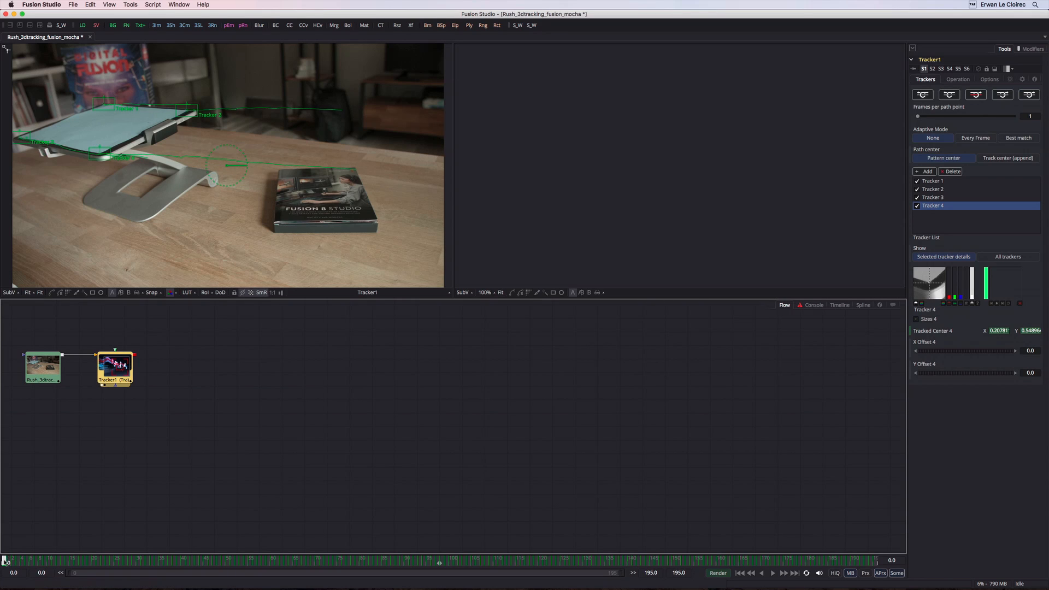
# Add a Background node, place it above Tracker1 and connect it to the tracker's foreground input.
pyautogui.click(198, 397)
pyautogui.hotkey('ctrl', 'space')
pyautogui.write('backbacl')
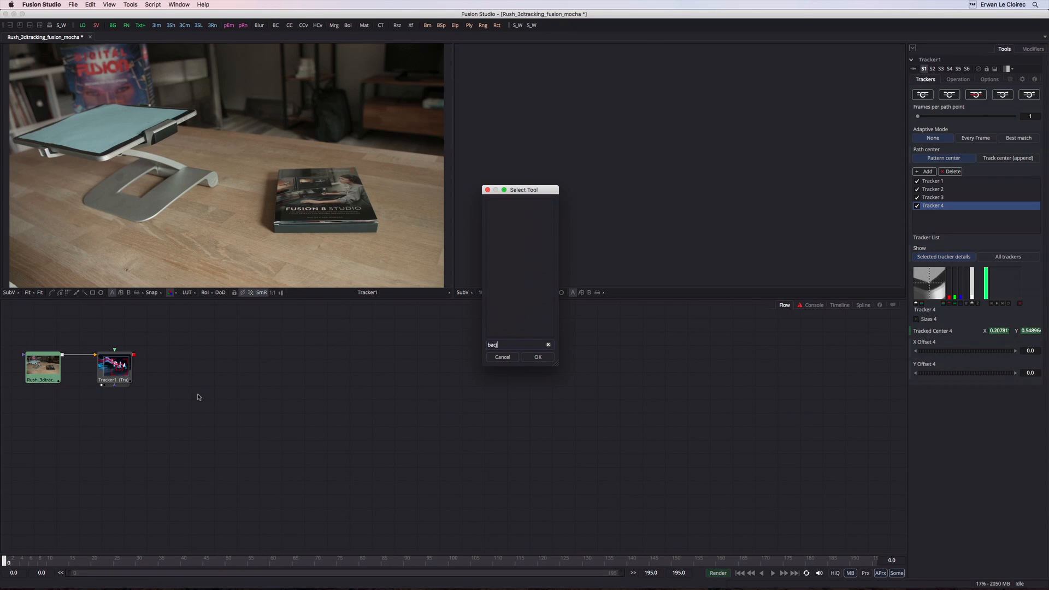
pyautogui.press('BackSpace')
pyautogui.press('Return')
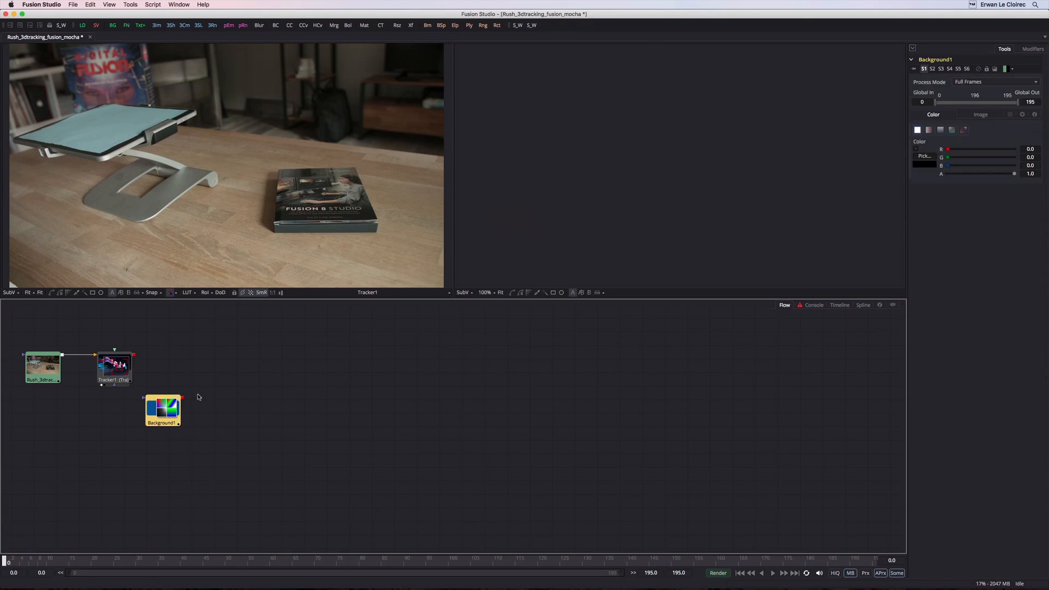
pyautogui.moveTo(160, 411); pyautogui.dragTo(113, 365)
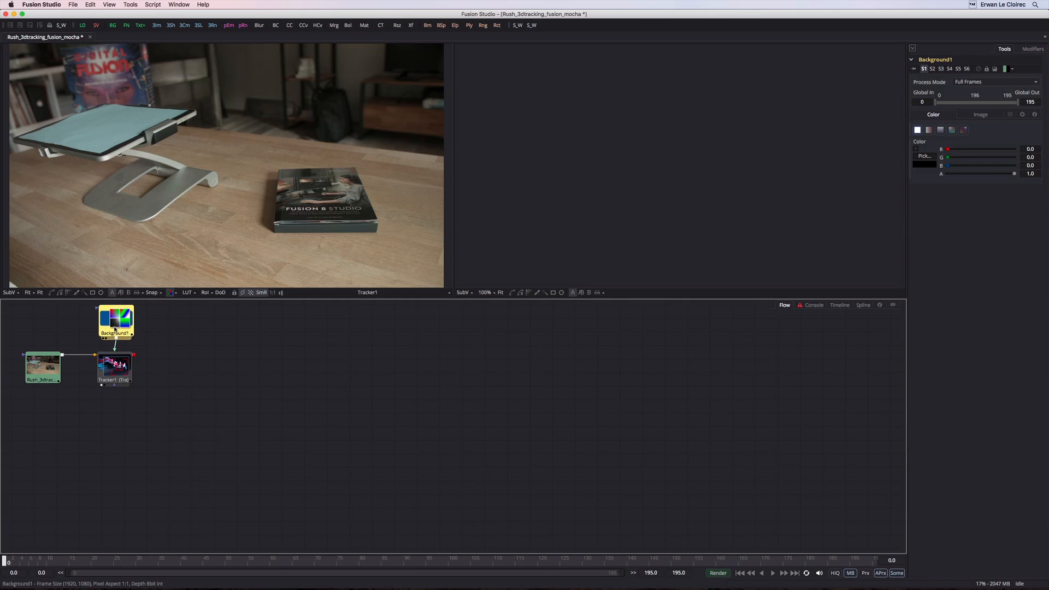
# Move the Tracker1 and Loader nodes further below the Background, and show Tracker1 fitted in the second viewer.
pyautogui.moveTo(115, 369); pyautogui.dragTo(113, 377)
pyautogui.moveTo(51, 368); pyautogui.dragTo(49, 388)
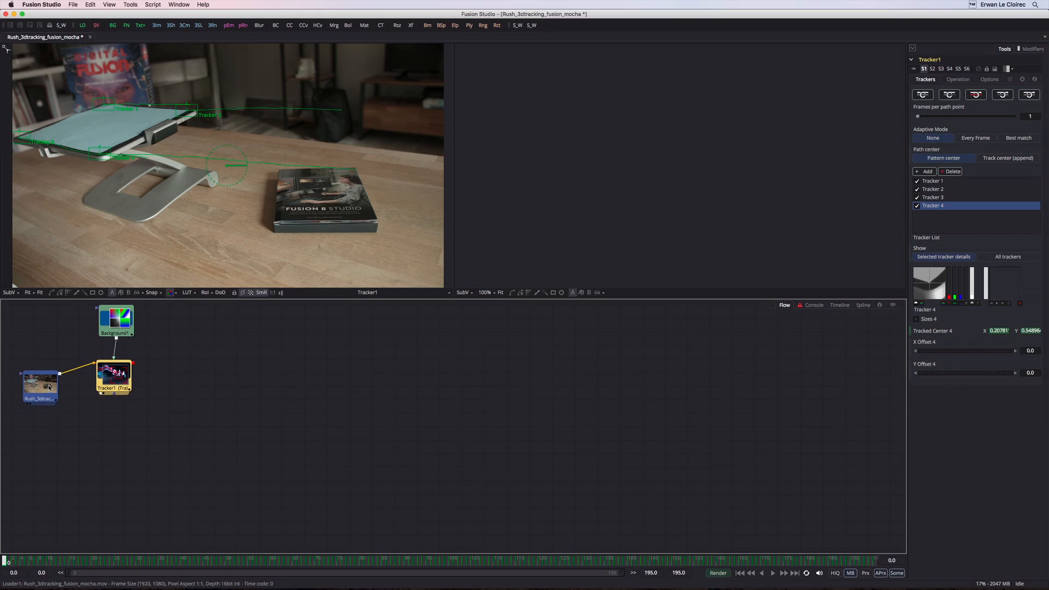
pyautogui.click(49, 387)
pyautogui.moveTo(116, 375); pyautogui.dragTo(561, 206)
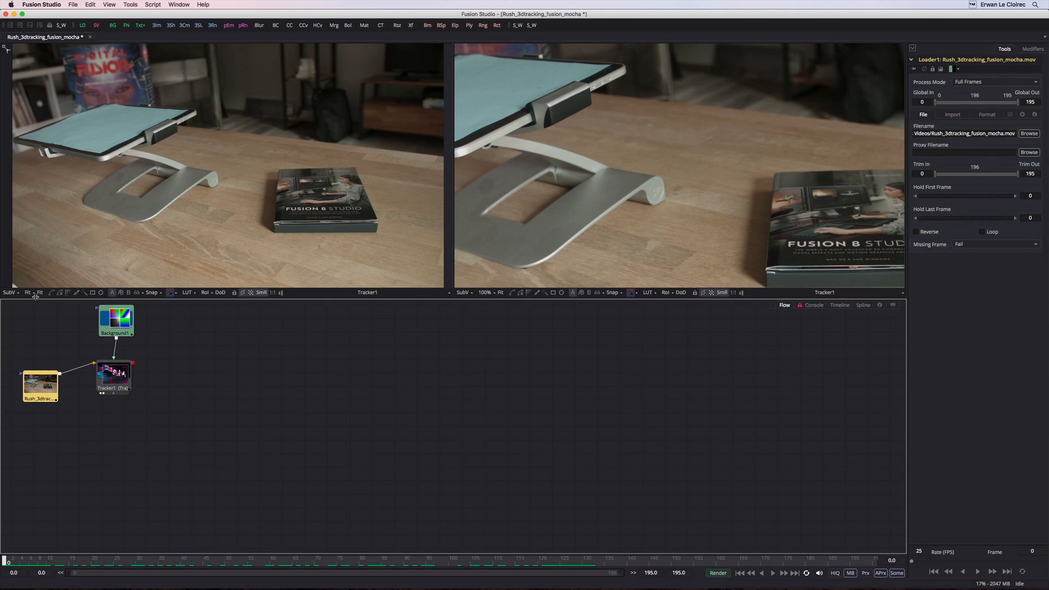
pyautogui.click(501, 293)
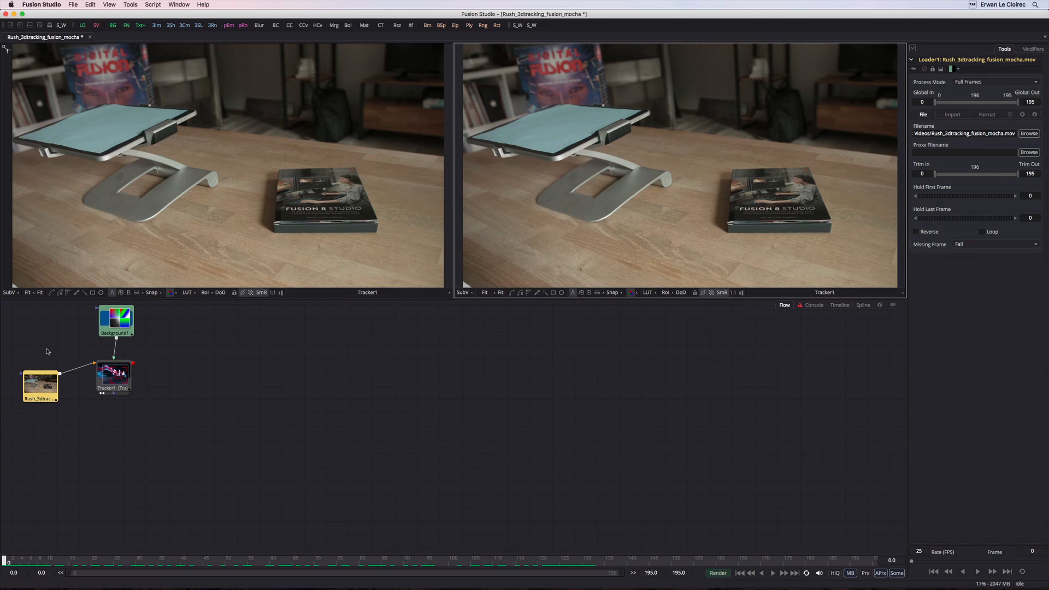
# Set Tracker1's operation to Corner Positioning and scrub from frame 0 to 195 and back to check the tablet insert.
pyautogui.moveTo(118, 384); pyautogui.dragTo(118, 396)
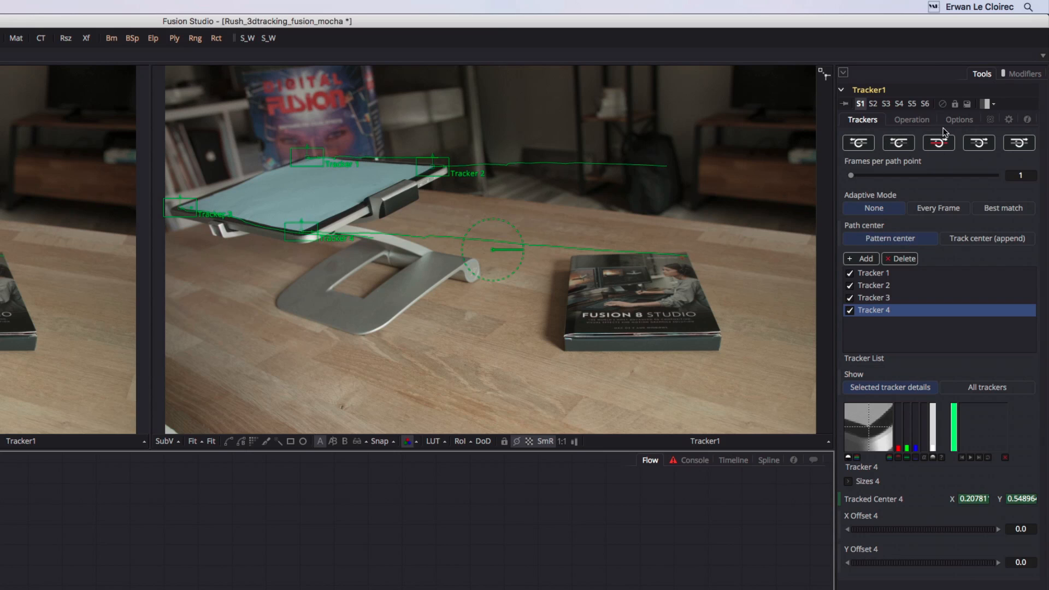
pyautogui.click(915, 121)
pyautogui.click(889, 163)
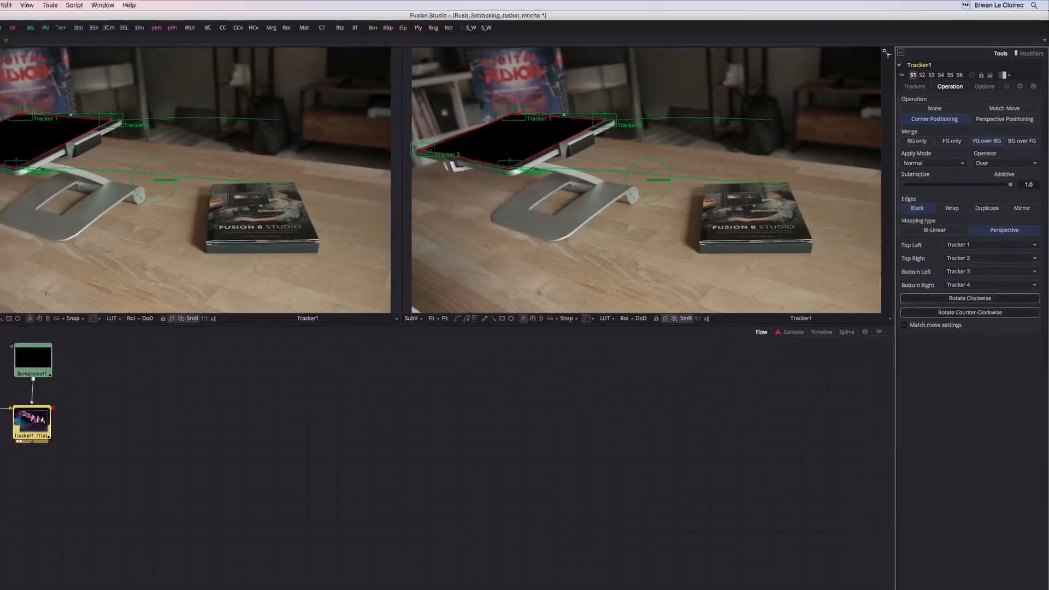
pyautogui.moveTo(16, 560); pyautogui.dragTo(933, 569)
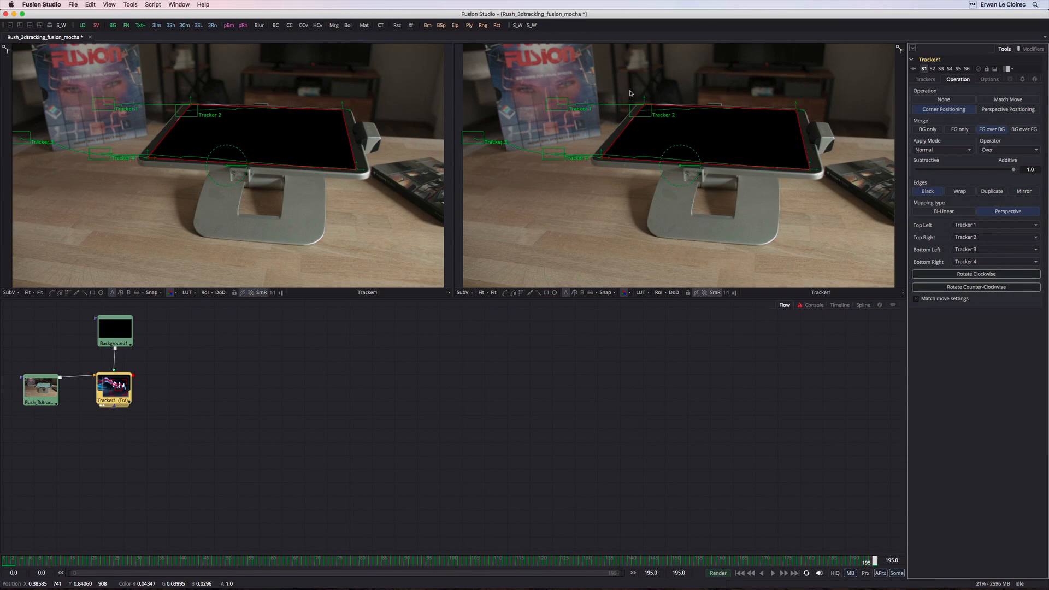
pyautogui.moveTo(874, 561); pyautogui.dragTo(1, 543)
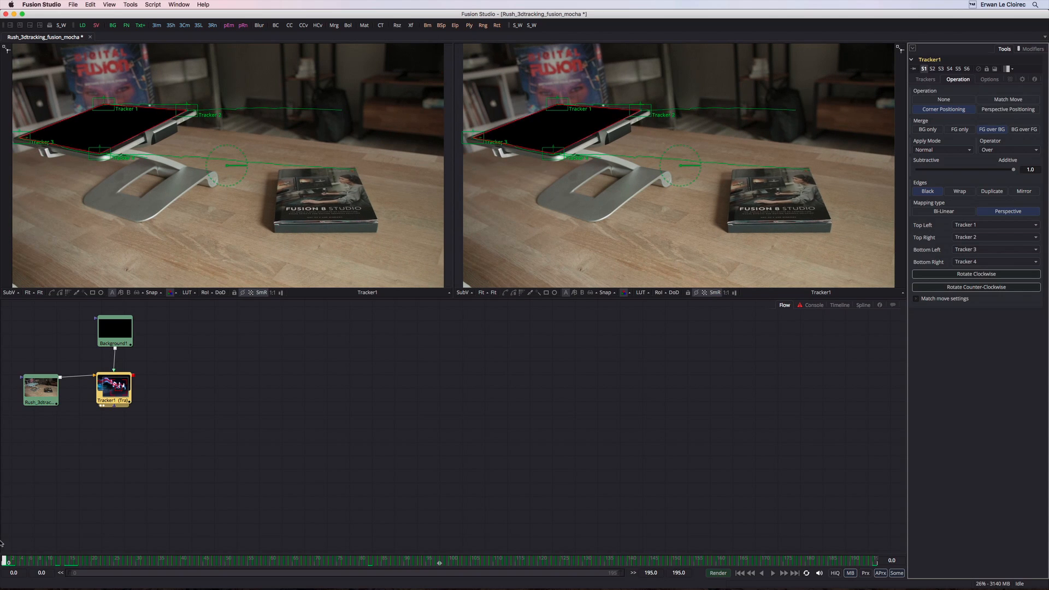
# Move the Background and Tracker1 nodes together further away from the Loader, and reselect Tracker1.
pyautogui.click(40, 389)
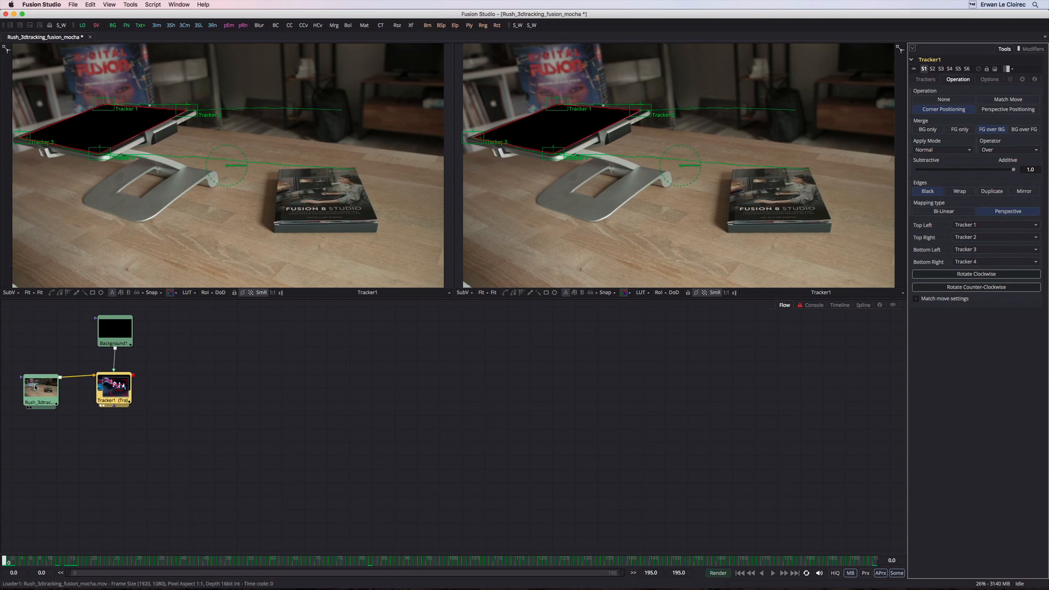
pyautogui.moveTo(80, 326); pyautogui.dragTo(150, 388)
pyautogui.click(45, 402)
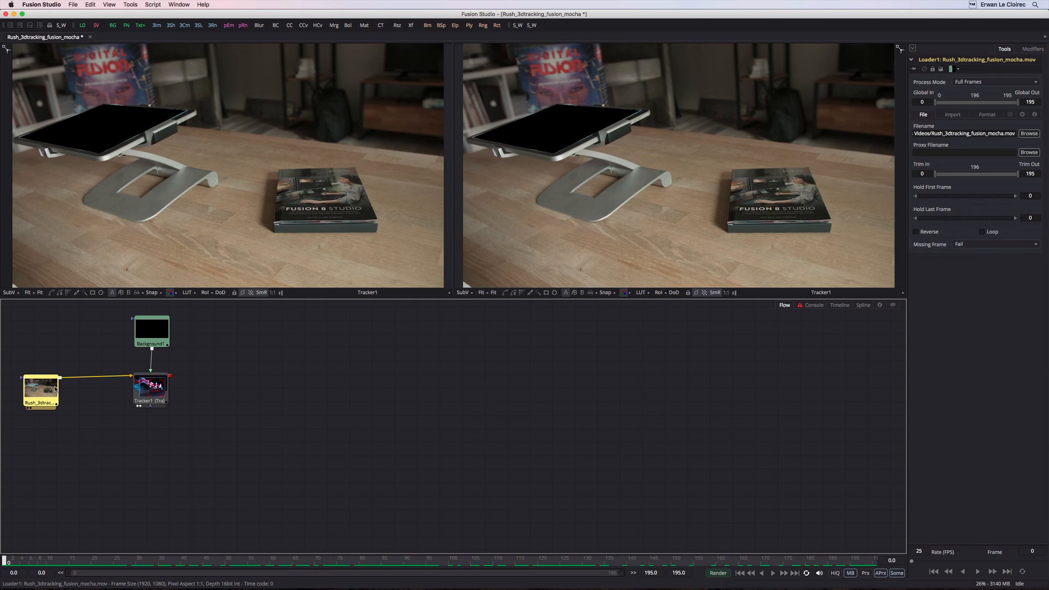
pyautogui.click(151, 391)
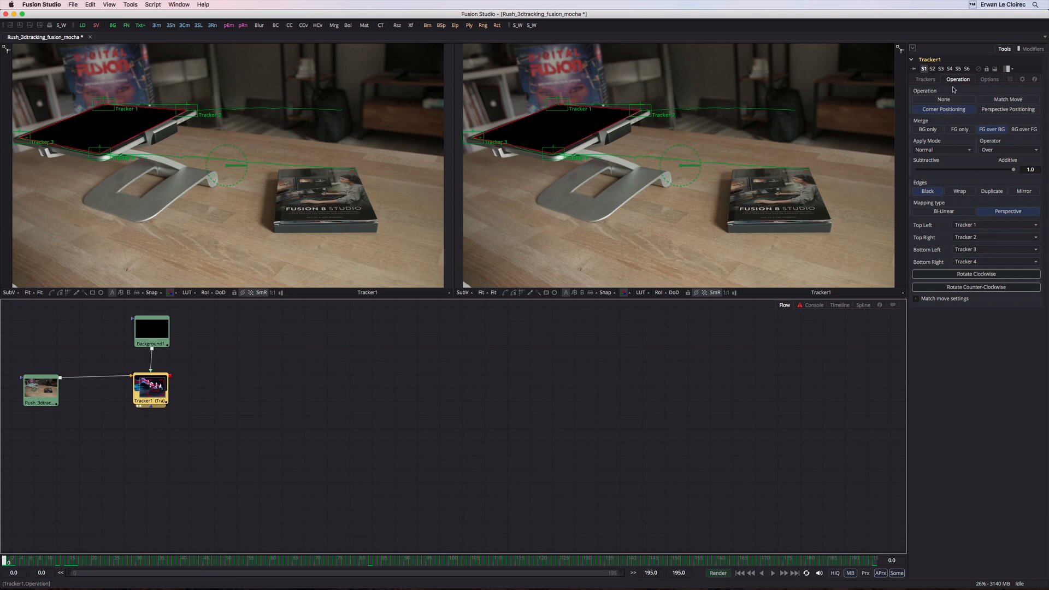
# Nudge Tracker 2's X offset to fit the tablet corner, and set Tracker 4's offsets to about X 0.0146 and Y -0.0026.
pyautogui.click(926, 80)
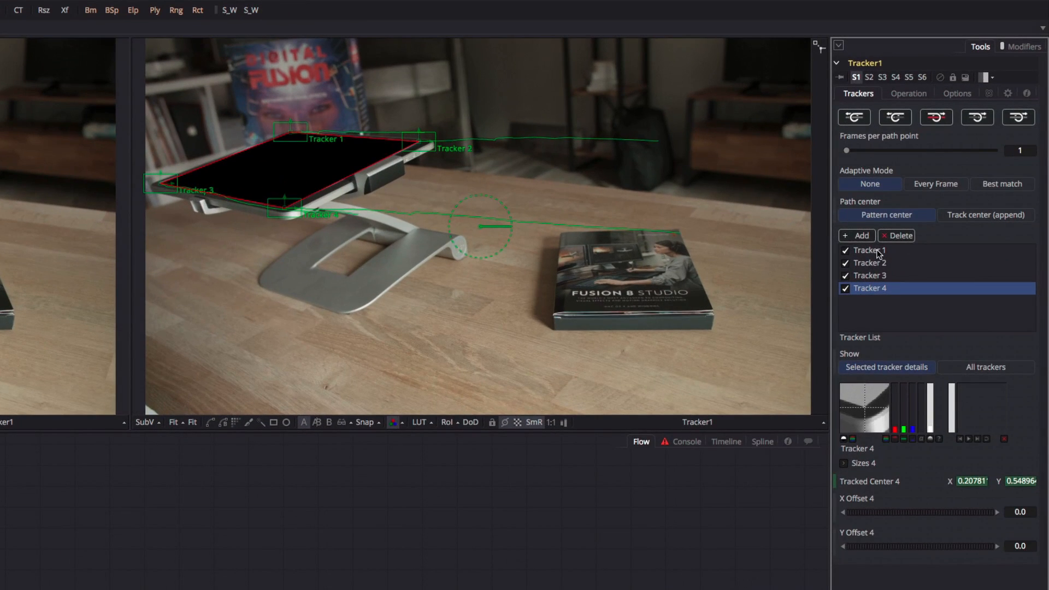
pyautogui.click(880, 264)
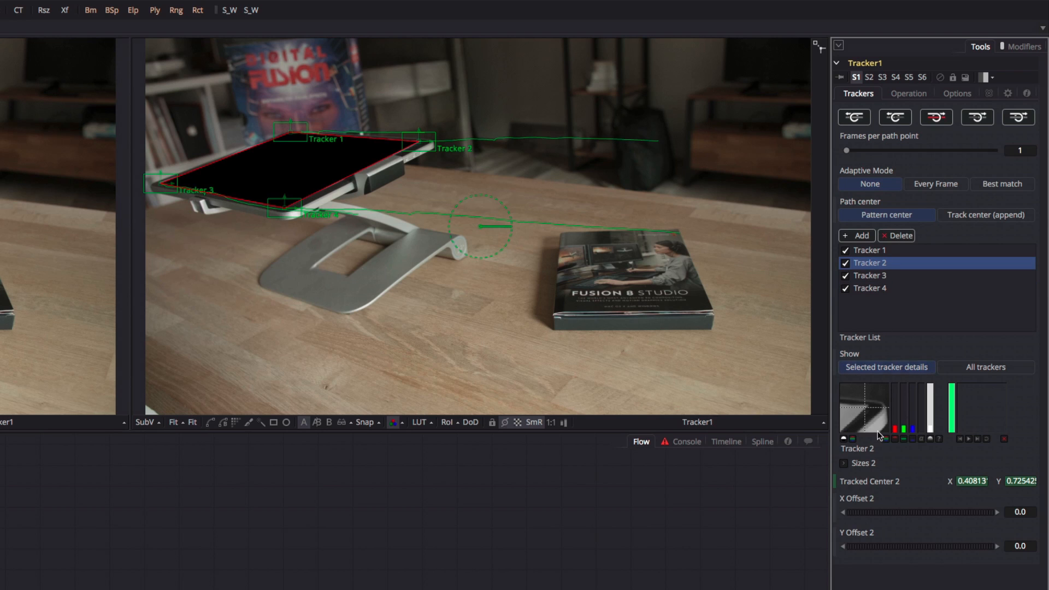
pyautogui.moveTo(906, 511); pyautogui.dragTo(918, 516)
pyautogui.click(872, 288)
pyautogui.moveTo(896, 548)
pyautogui.mouseDown()
pyautogui.moveTo(906, 545)
pyautogui.moveTo(895, 550)
pyautogui.mouseUp()
pyautogui.moveTo(918, 511); pyautogui.dragTo(929, 513)
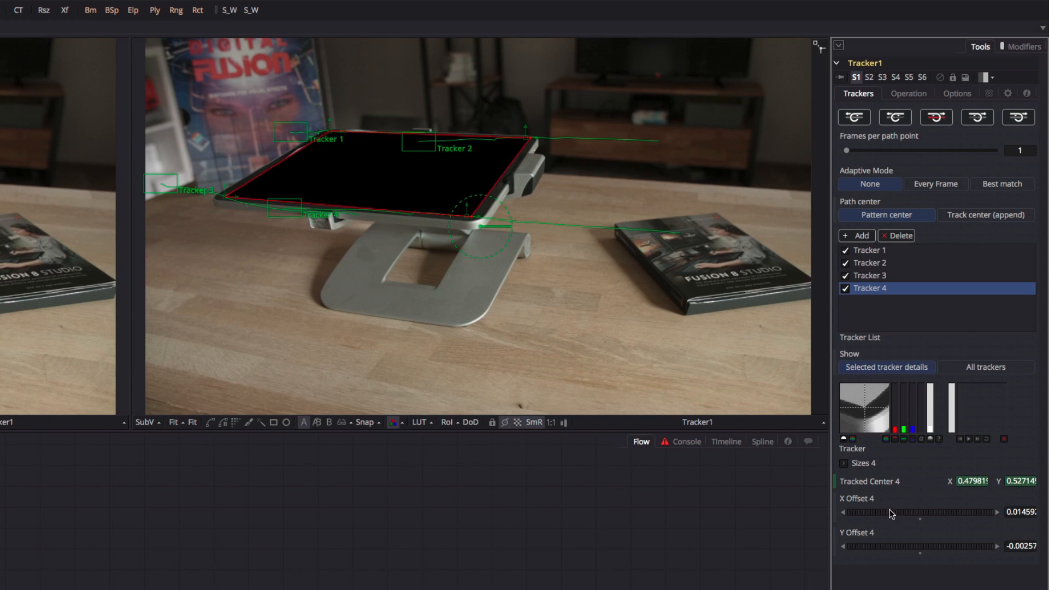
# Offset Tracker 1 to about X -0.0232 and Y 0.0112, and Tracker 3 to about X -0.0223.
pyautogui.click(874, 252)
pyautogui.moveTo(931, 511); pyautogui.dragTo(896, 538)
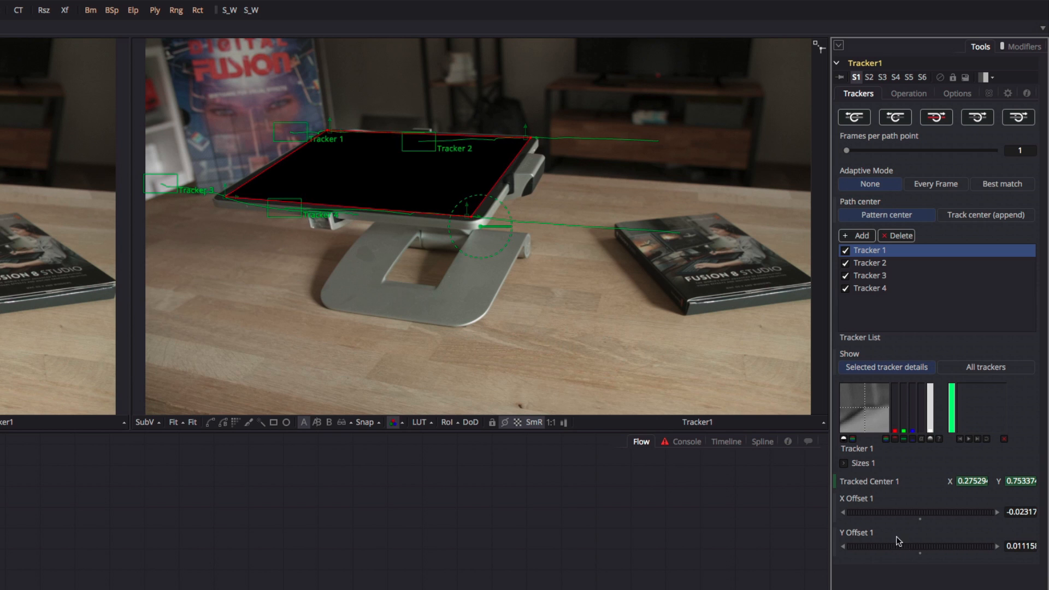
pyautogui.click(874, 275)
pyautogui.moveTo(923, 511); pyautogui.dragTo(906, 510)
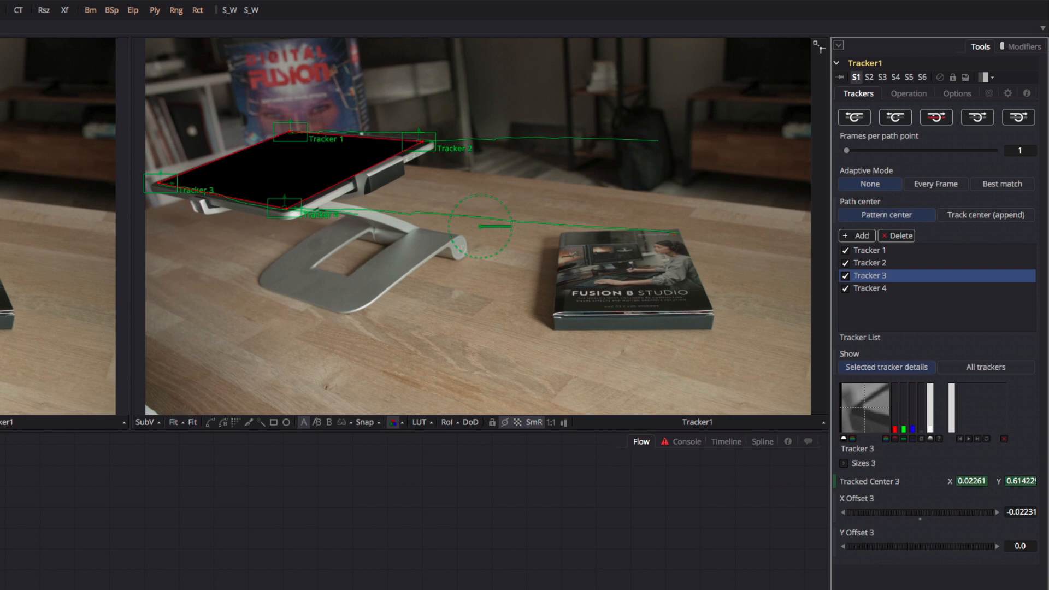
# Insert a Color Corrector between the Loader and Tracker1.
pyautogui.click(41, 389)
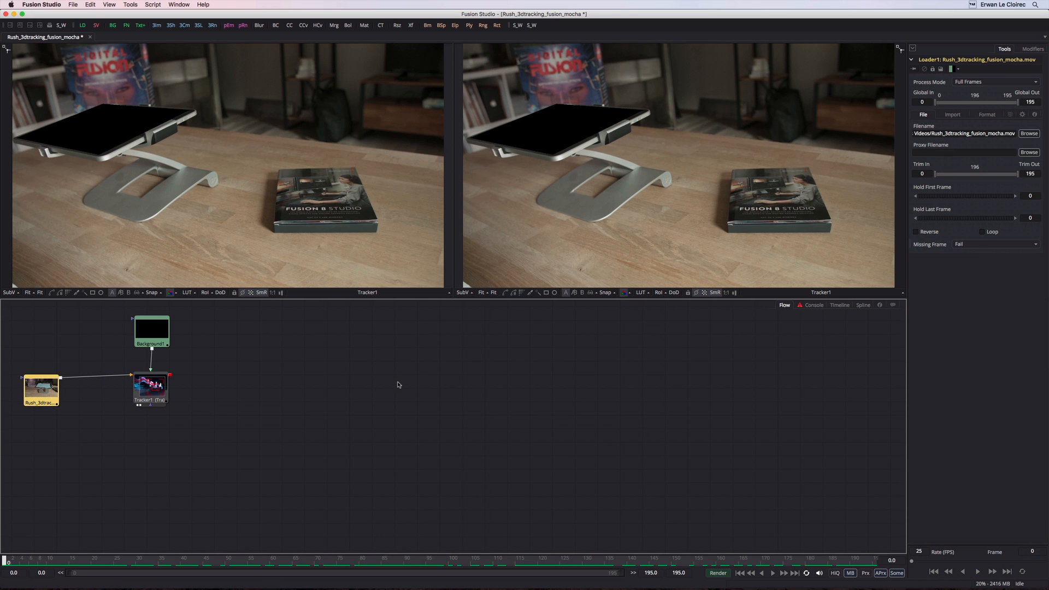
pyautogui.hotkey('shift', 'space')
pyautogui.write('col')
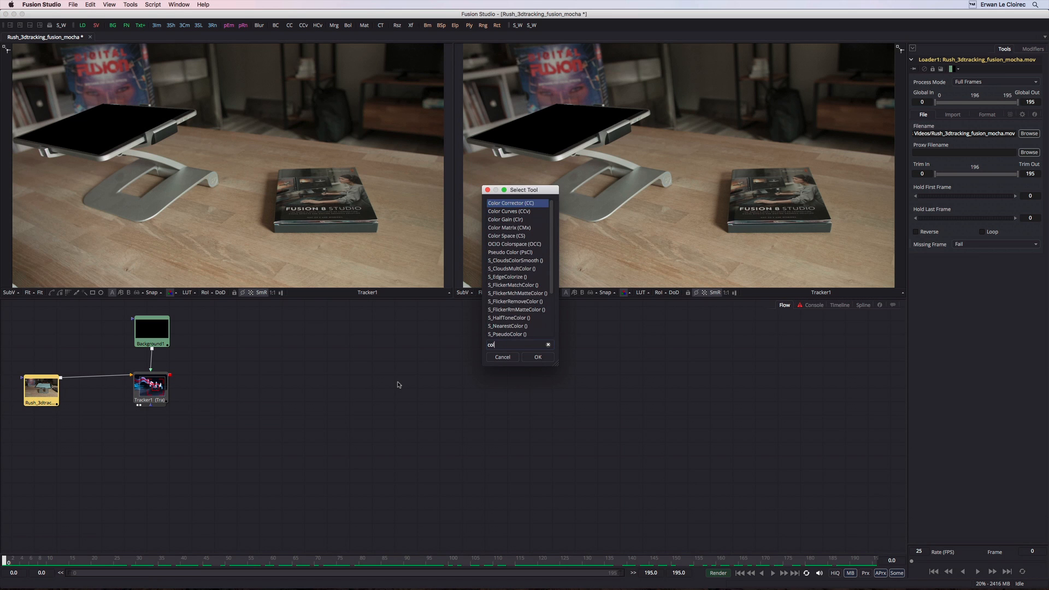
pyautogui.press('Return')
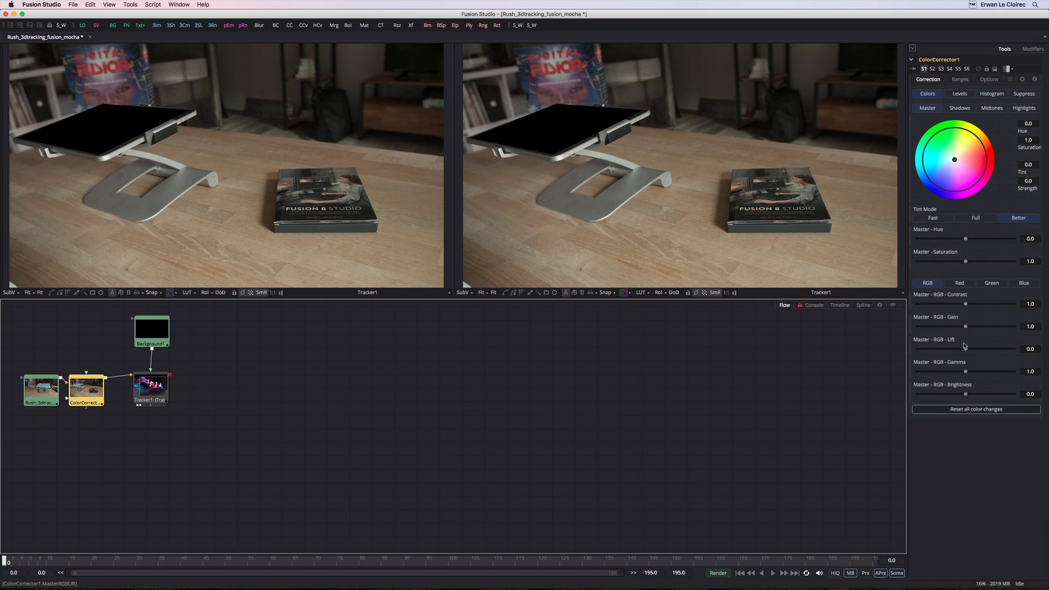
# Darken the footage with master RGB lift about -0.149 and brightness about -0.089, scrubbing the whole shot to check the grade.
pyautogui.moveTo(966, 350); pyautogui.dragTo(964, 350)
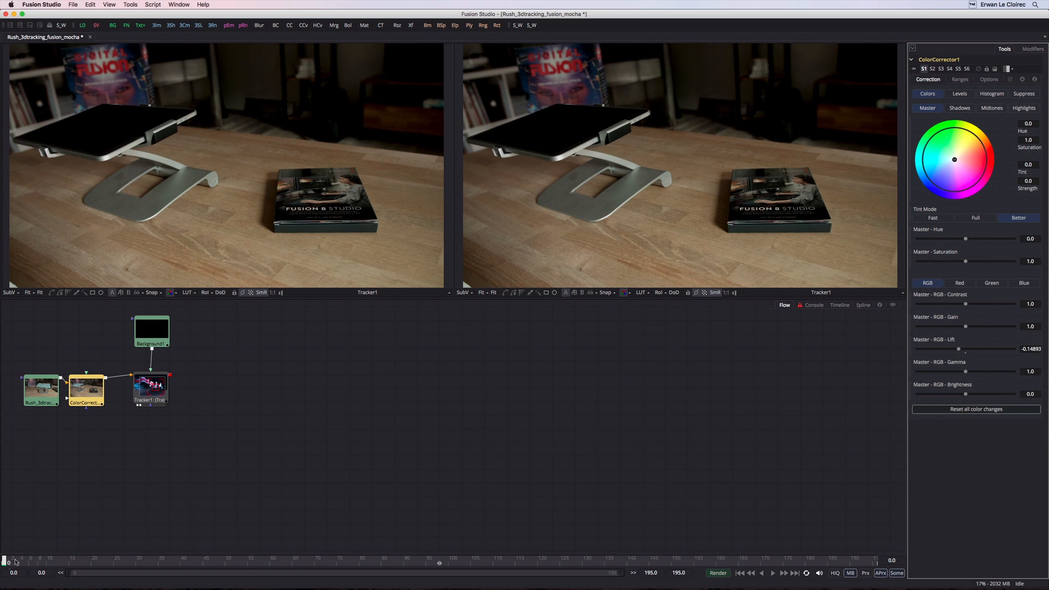
pyautogui.moveTo(4, 561); pyautogui.dragTo(874, 561)
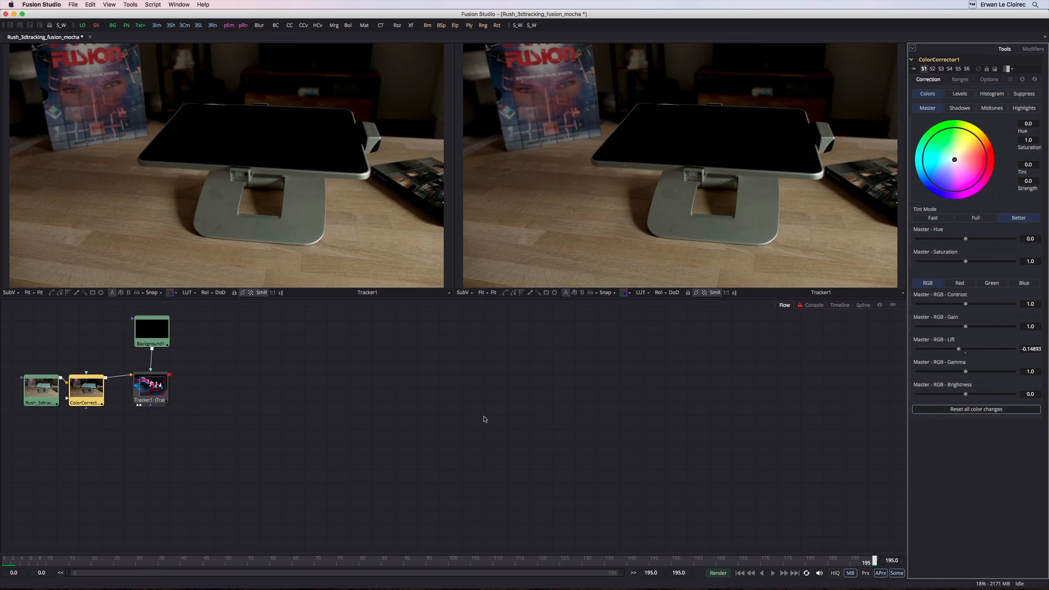
pyautogui.moveTo(874, 560); pyautogui.dragTo(1, 535)
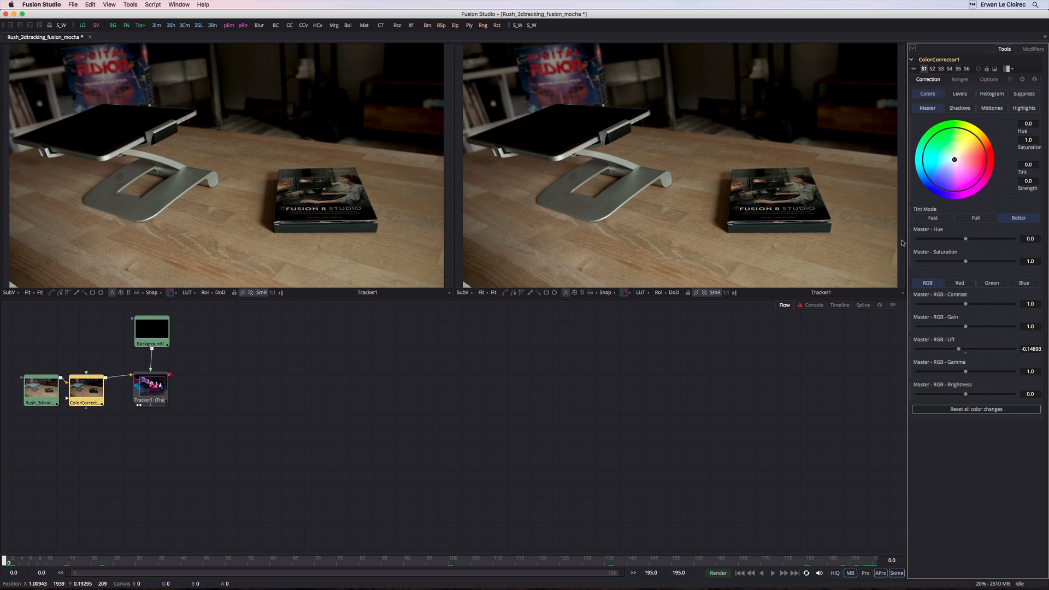
pyautogui.moveTo(965, 394); pyautogui.dragTo(962, 396)
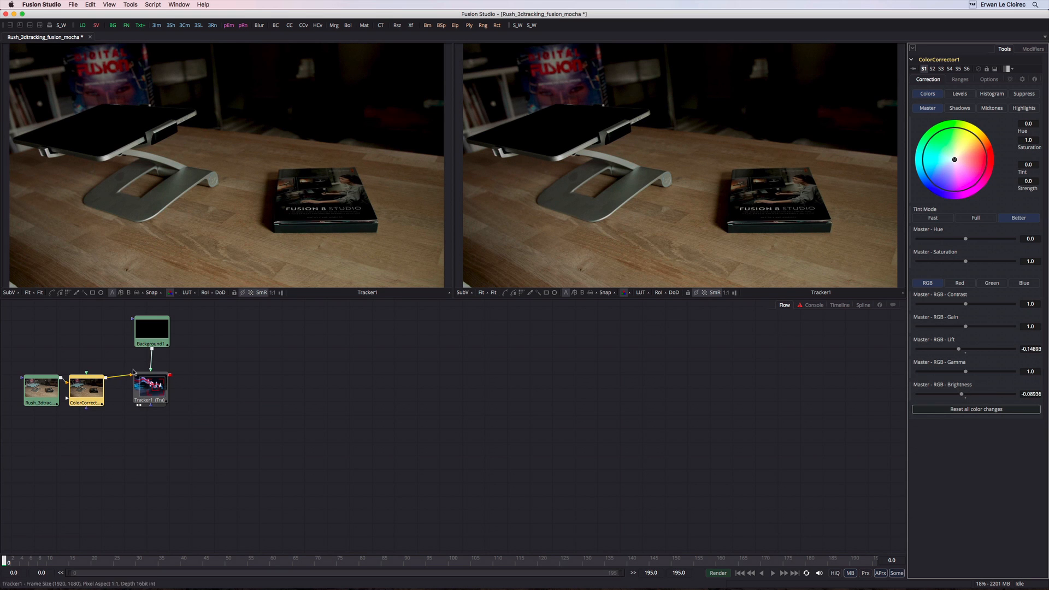
# Group the Loader, Color Corrector, Background and Tracker1 nodes, and move the group to the lower part of the flow.
pyautogui.moveTo(190, 315); pyautogui.dragTo(51, 405)
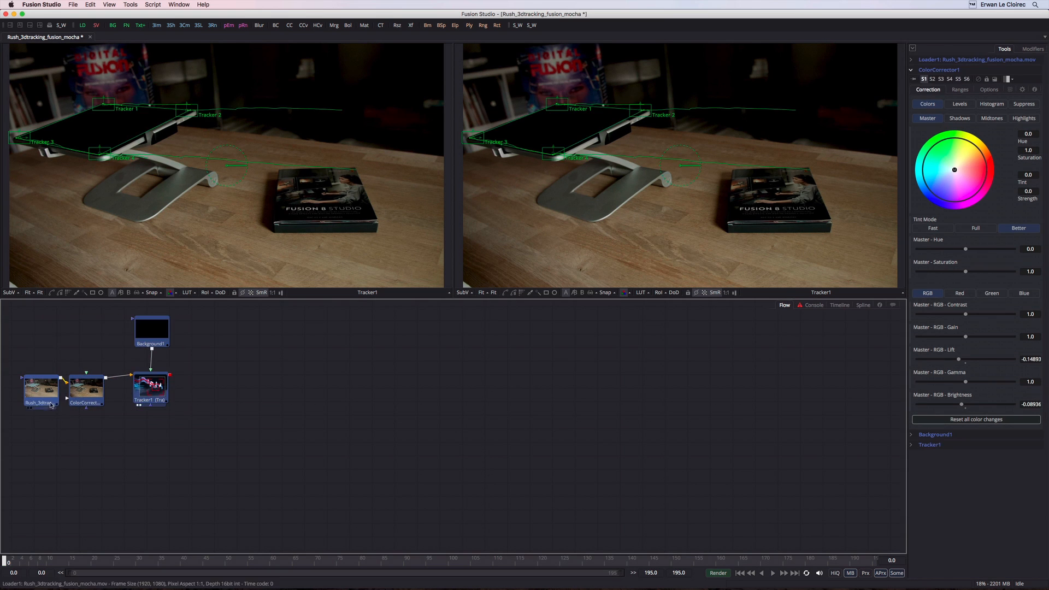
pyautogui.rightClick(153, 387)
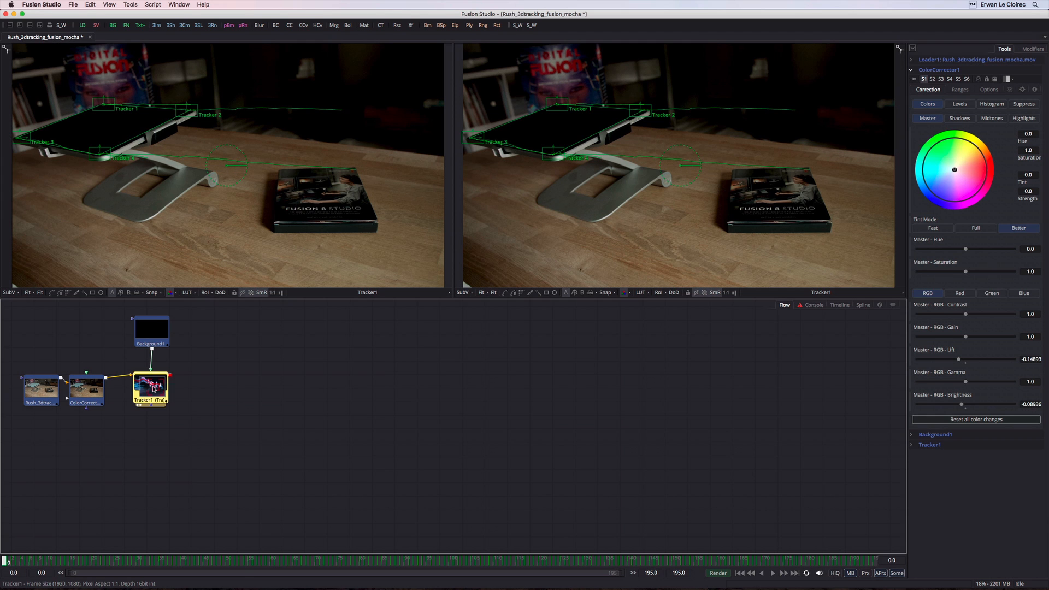
pyautogui.click(194, 427)
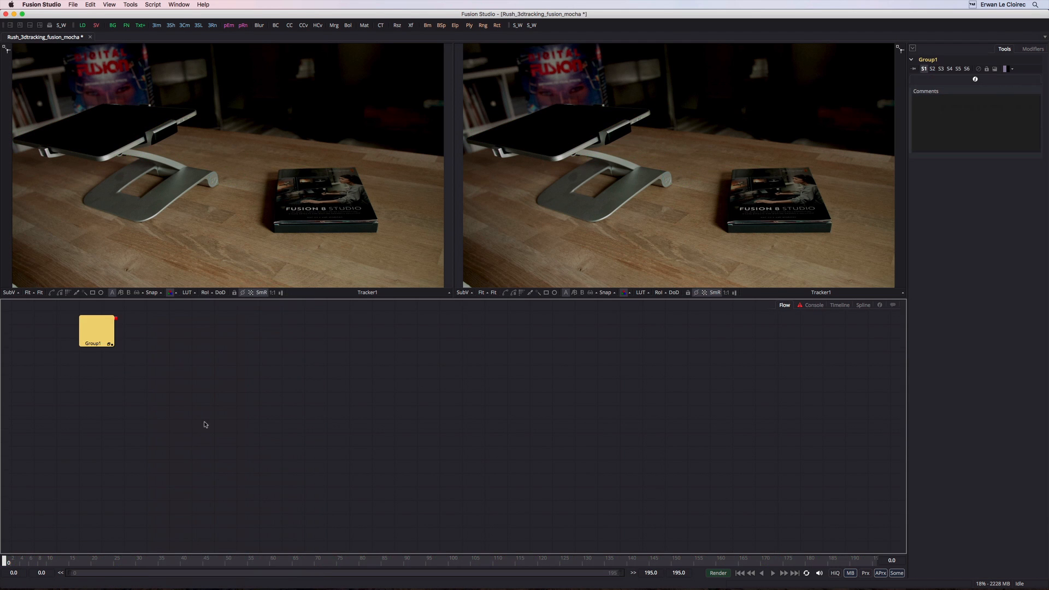
pyautogui.moveTo(98, 335); pyautogui.dragTo(83, 484)
pyautogui.click(82, 382)
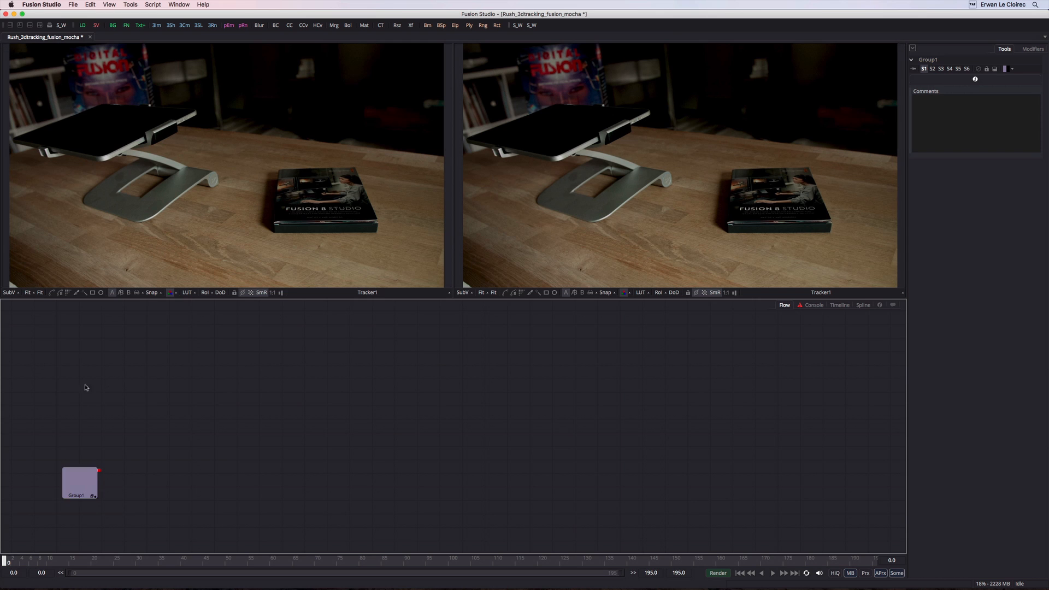
# Import the FBX scene Layer 29.fbx from the Projet Mocha folder with cameras, animation and nulls, merged into the existing document.
pyautogui.click(72, 5)
pyautogui.moveTo(103, 108)
pyautogui.click(178, 131)
pyautogui.doubleClick(435, 219)
pyautogui.doubleClick(424, 243)
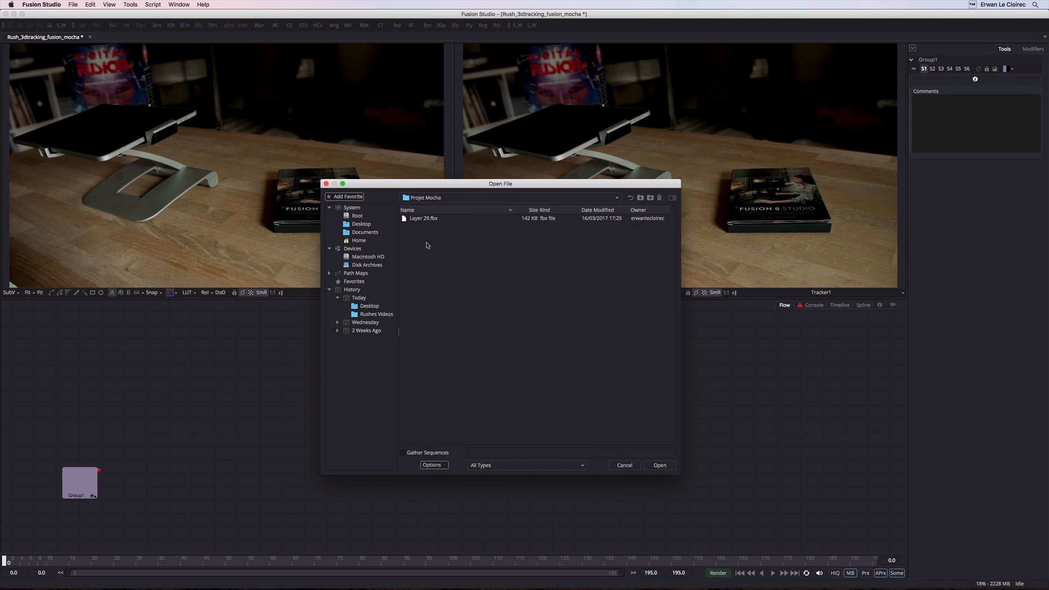
pyautogui.click(431, 220)
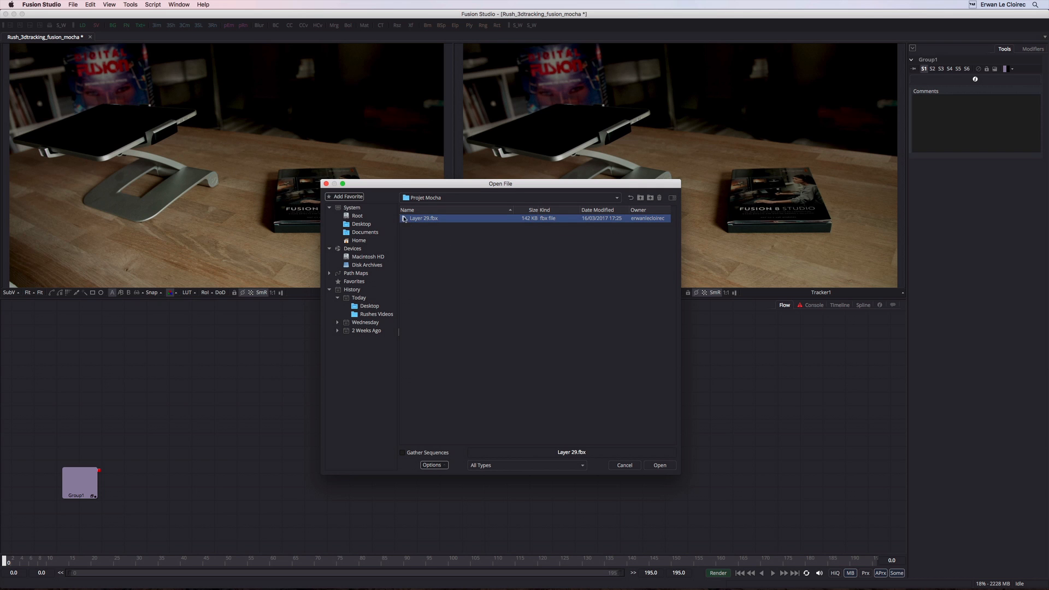
pyautogui.click(660, 466)
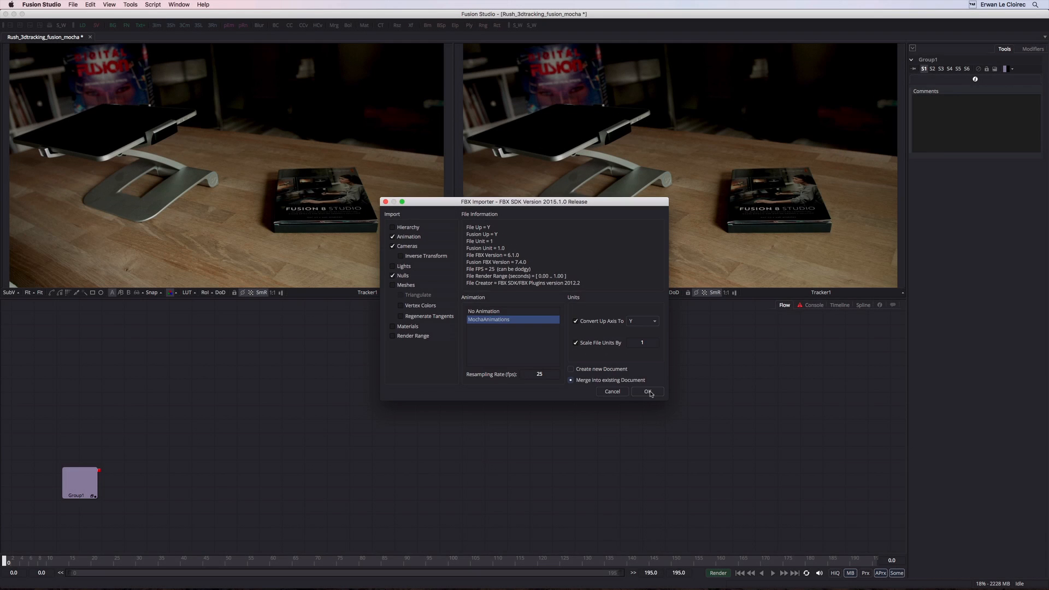
pyautogui.click(810, 514)
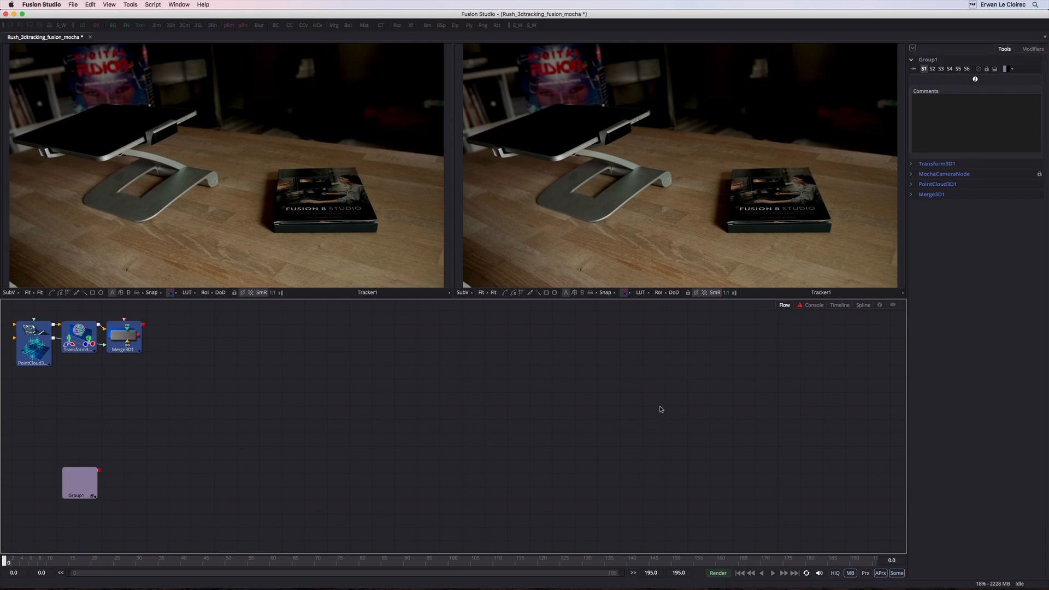
# Spread out the imported nodes, show the mocha camera in the first viewer and inspect its motion path.
pyautogui.moveTo(150, 394); pyautogui.dragTo(8, 322)
pyautogui.moveTo(123, 339); pyautogui.dragTo(189, 361)
pyautogui.moveTo(98, 365); pyautogui.dragTo(170, 238)
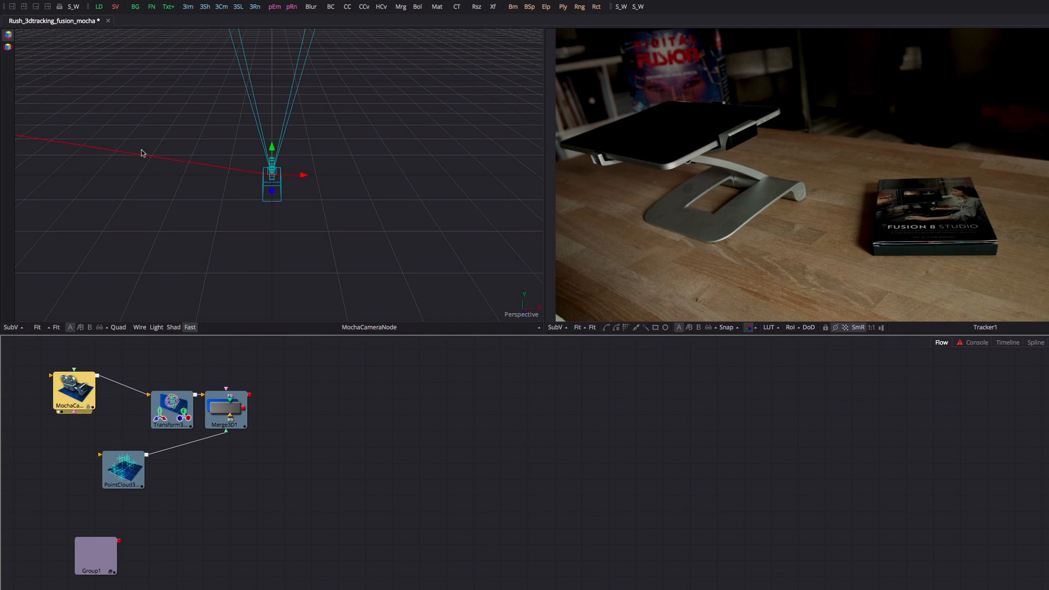
pyautogui.moveTo(295, 254); pyautogui.dragTo(3, 220)
pyautogui.moveTo(303, 244); pyautogui.dragTo(203, 321)
# Show Transform3D1 in the first viewer and examine the camera's path through to frame 195.
pyautogui.moveTo(172, 410); pyautogui.dragTo(171, 159)
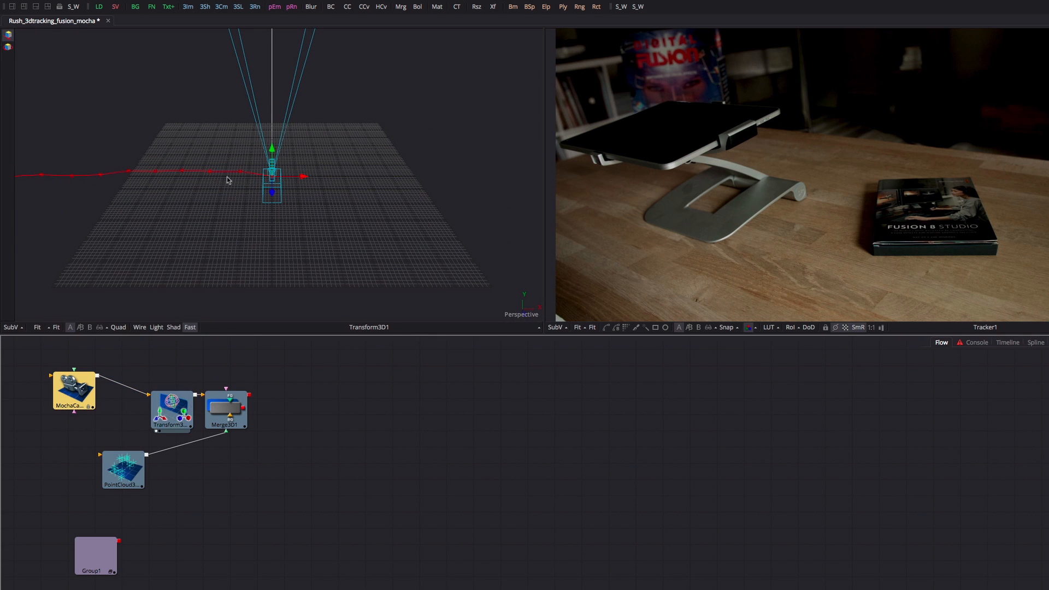
pyautogui.moveTo(259, 243); pyautogui.dragTo(17, 240)
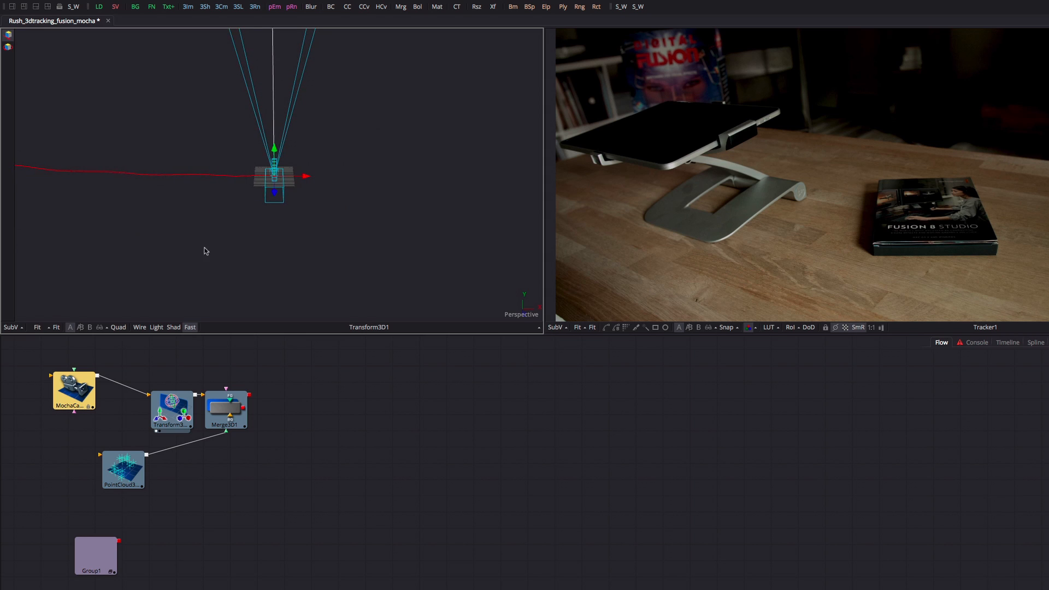
pyautogui.moveTo(316, 255); pyautogui.dragTo(33, 236)
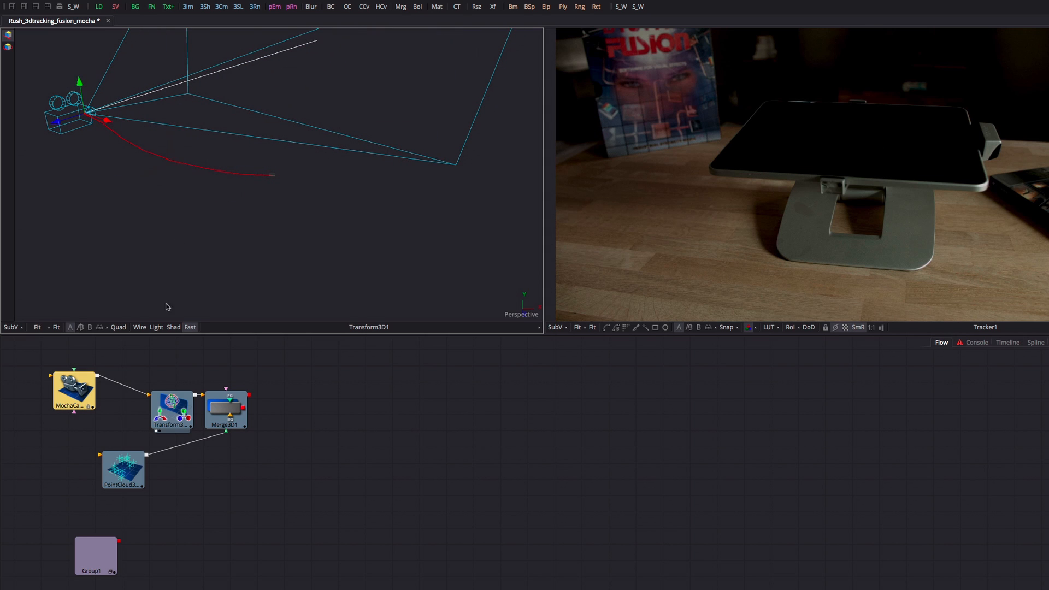
# Line up the Transform3D node beside the mocha camera and move Merge3D1 lower in the flow.
pyautogui.moveTo(171, 406); pyautogui.dragTo(143, 389)
pyautogui.moveTo(77, 389); pyautogui.dragTo(75, 388)
pyautogui.moveTo(148, 397); pyautogui.dragTo(144, 394)
pyautogui.moveTo(220, 410); pyautogui.dragTo(220, 455)
# View PointCloud3D1 and then Merge3D1 in the first viewer, reframing the 3D scene around the camera path.
pyautogui.moveTo(126, 476); pyautogui.dragTo(178, 205)
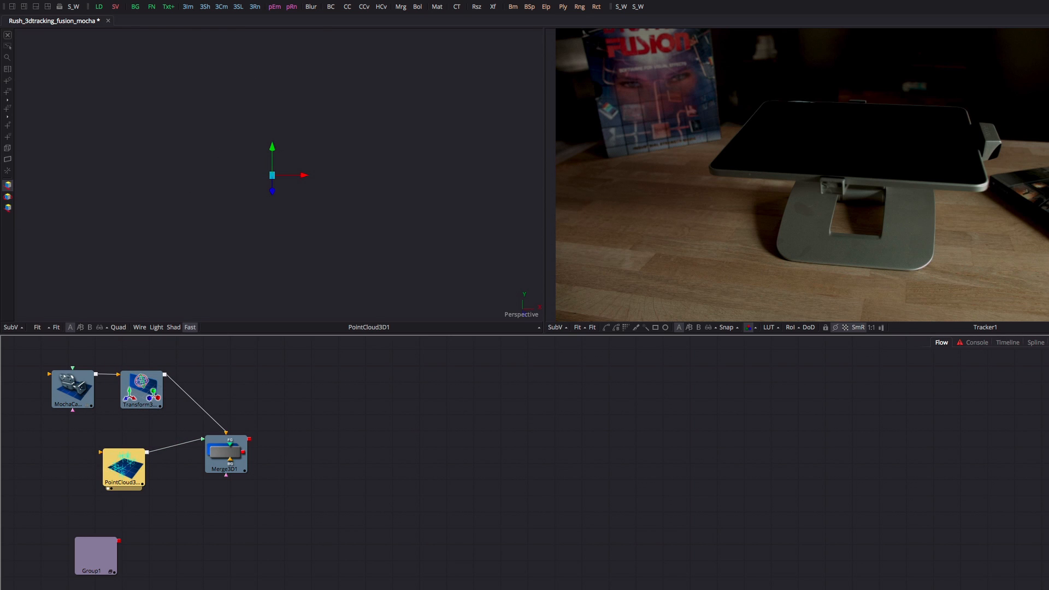
pyautogui.moveTo(226, 453); pyautogui.dragTo(139, 106)
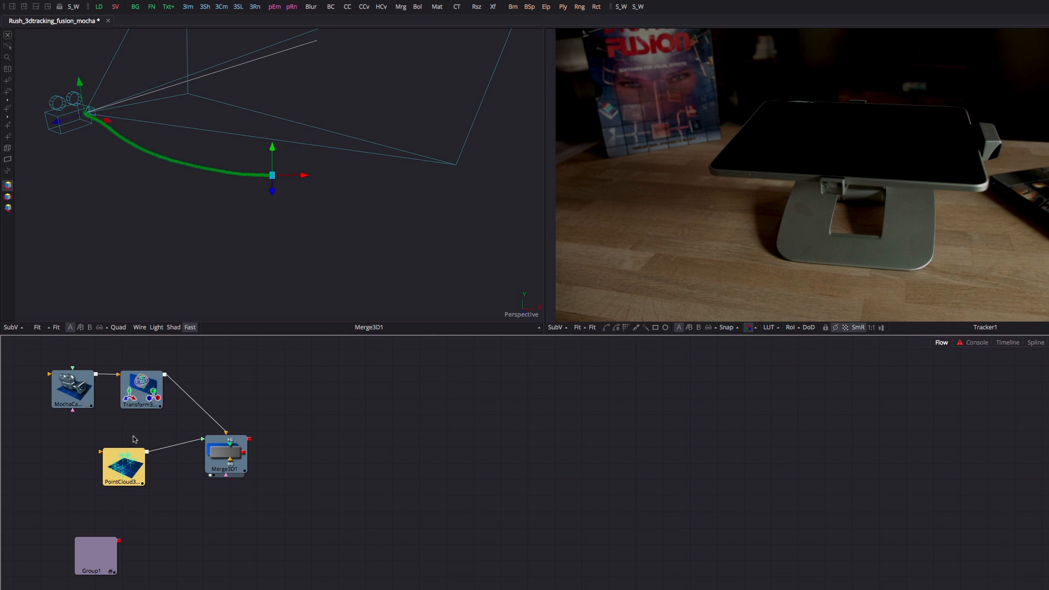
pyautogui.moveTo(316, 208); pyautogui.dragTo(334, 287)
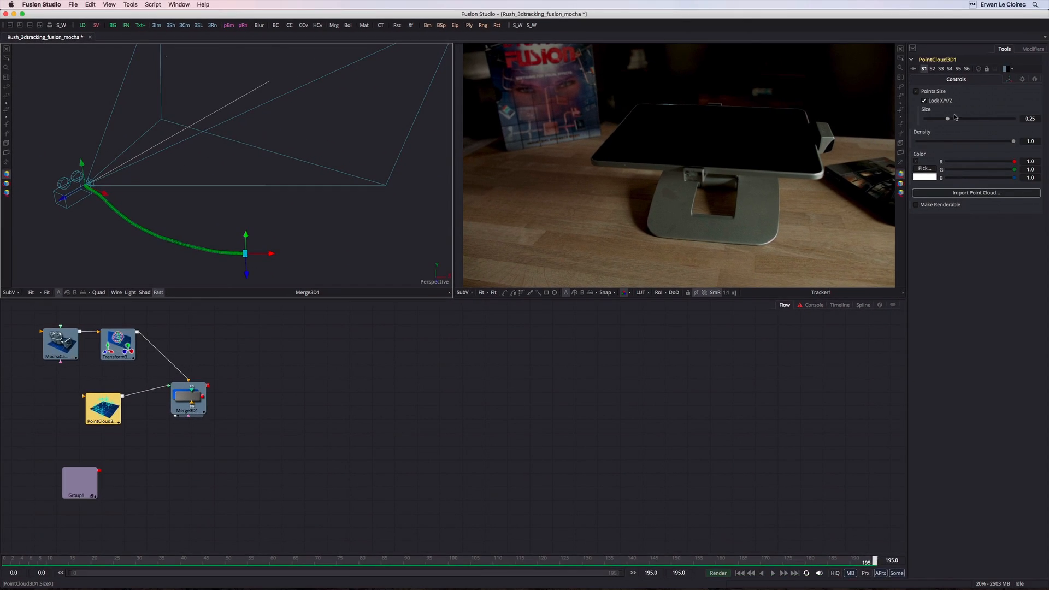
# Set PointCloud3D1's point size to 200 and scrub from frame 195 back to 0 to check the camera against the points.
pyautogui.click(1023, 118)
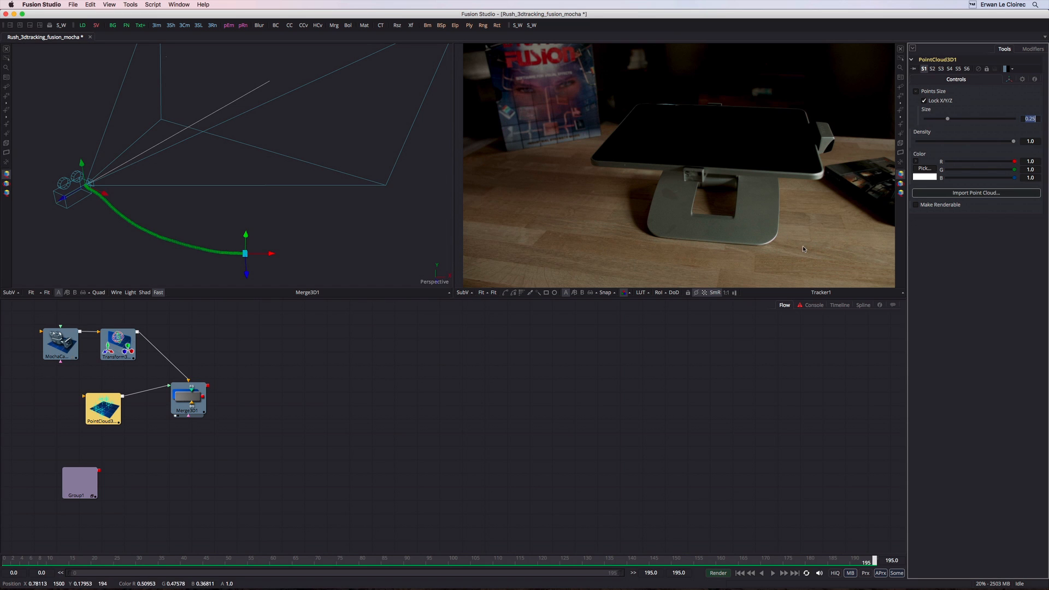
pyautogui.write('200')
pyautogui.press('Tab')
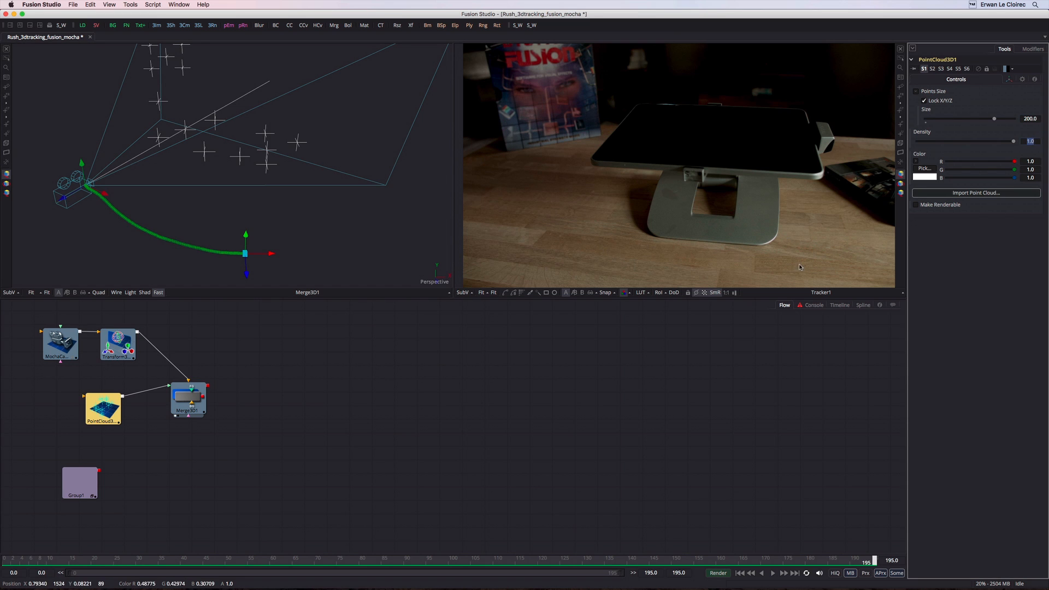
pyautogui.moveTo(871, 553); pyautogui.dragTo(1, 530)
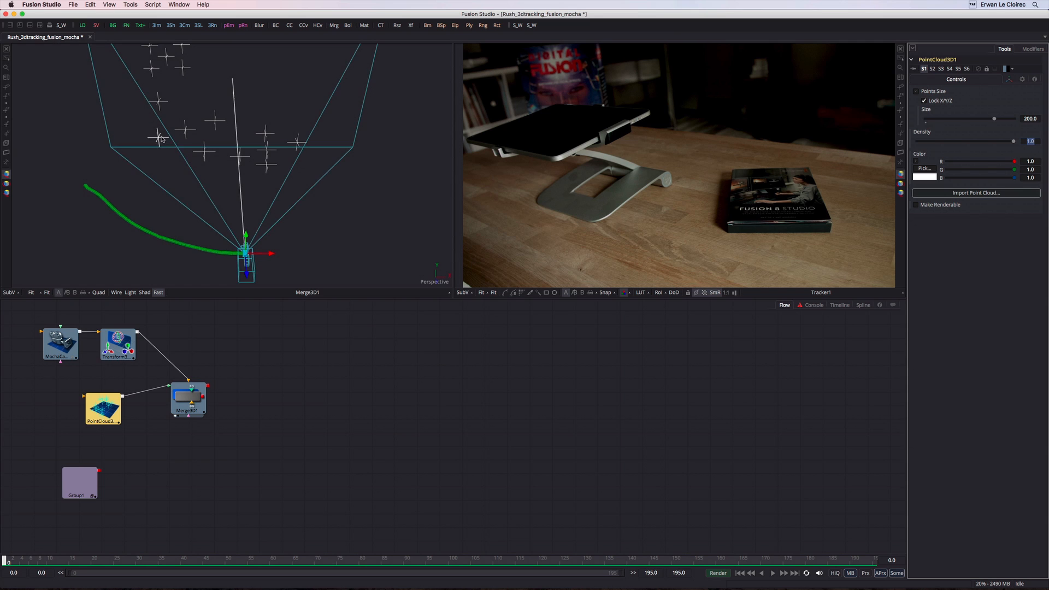
# Open the FBX scene import dialog and examine the list of supported 3D file types.
pyautogui.click(280, 414)
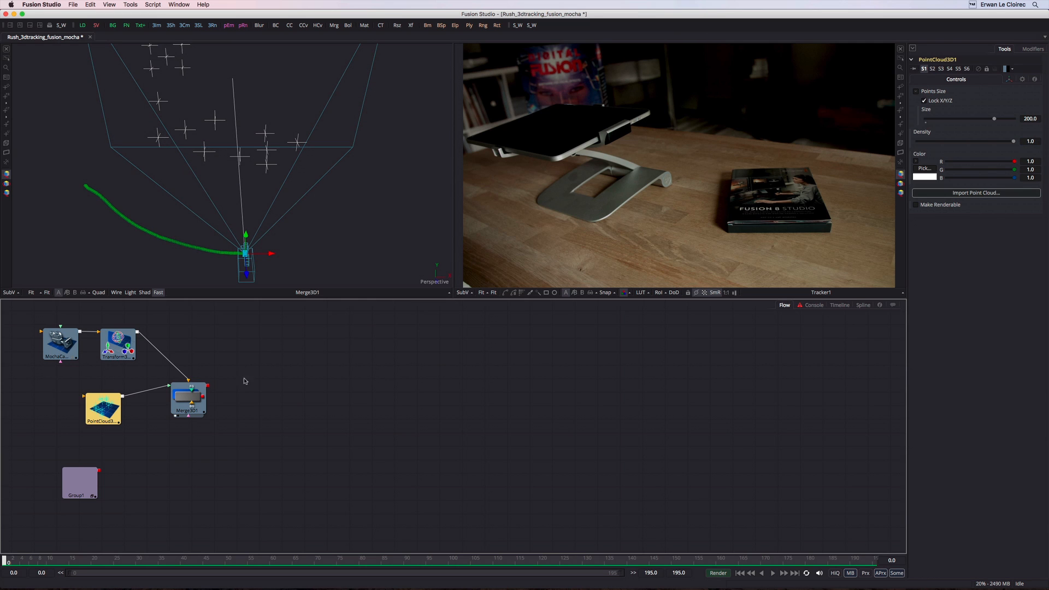
pyautogui.click(75, 5)
pyautogui.moveTo(116, 107)
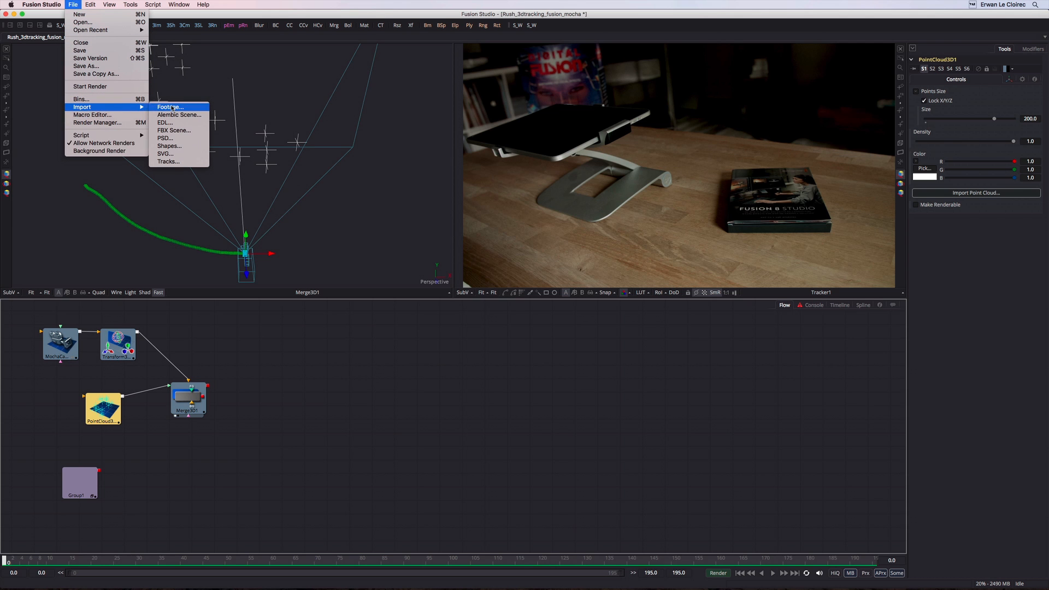
pyautogui.click(172, 132)
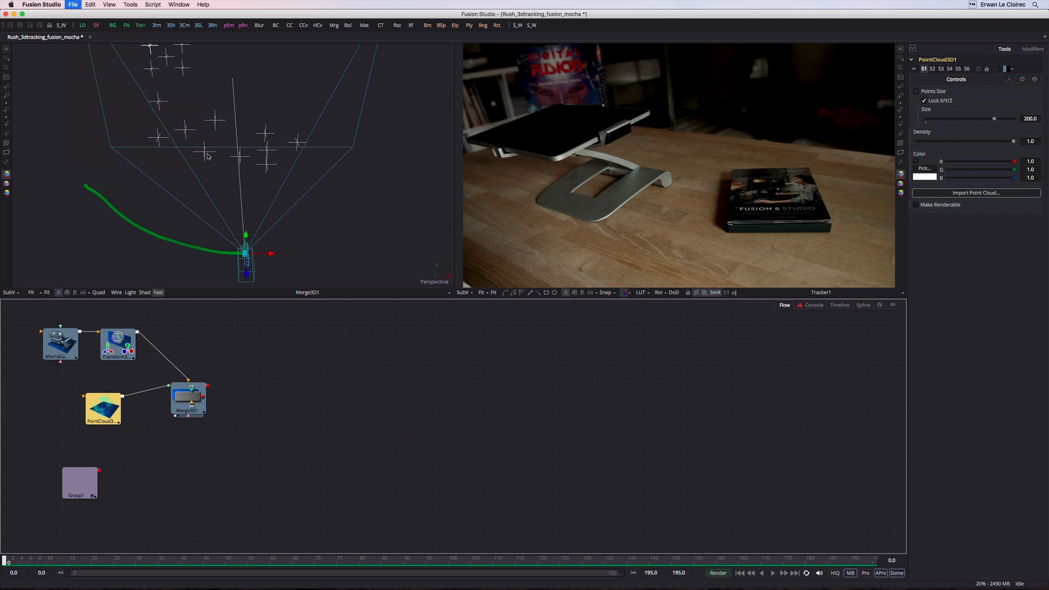
pyautogui.click(509, 467)
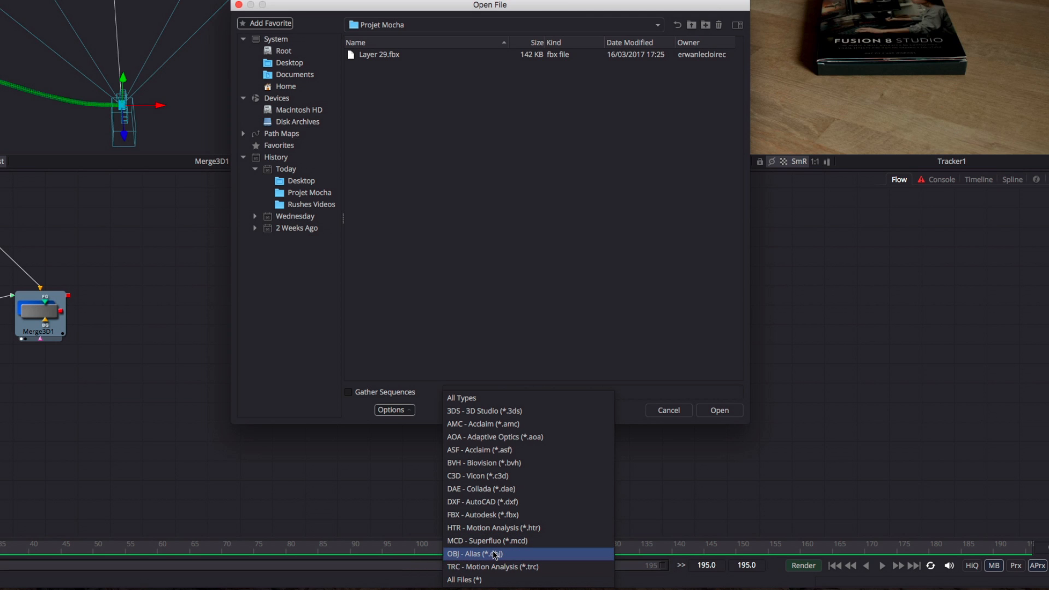
pyautogui.click(459, 207)
# Import tie_interceptor.obj from the Projet Hologramme folder's 3D objects into the flow as an FBX mesh node.
pyautogui.moveTo(744, 14); pyautogui.dragTo(613, 7)
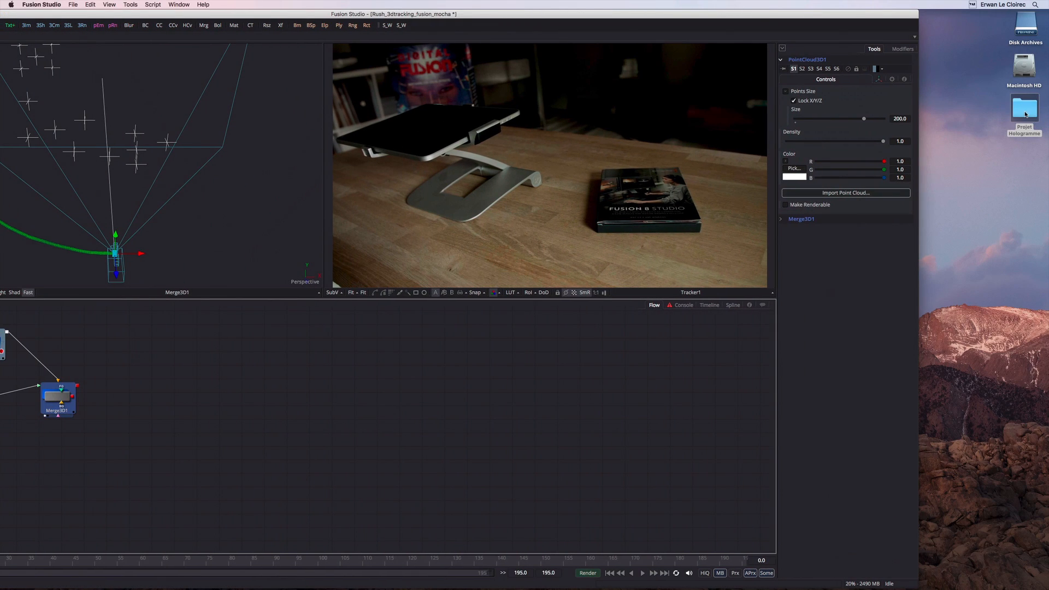
pyautogui.doubleClick(1025, 114)
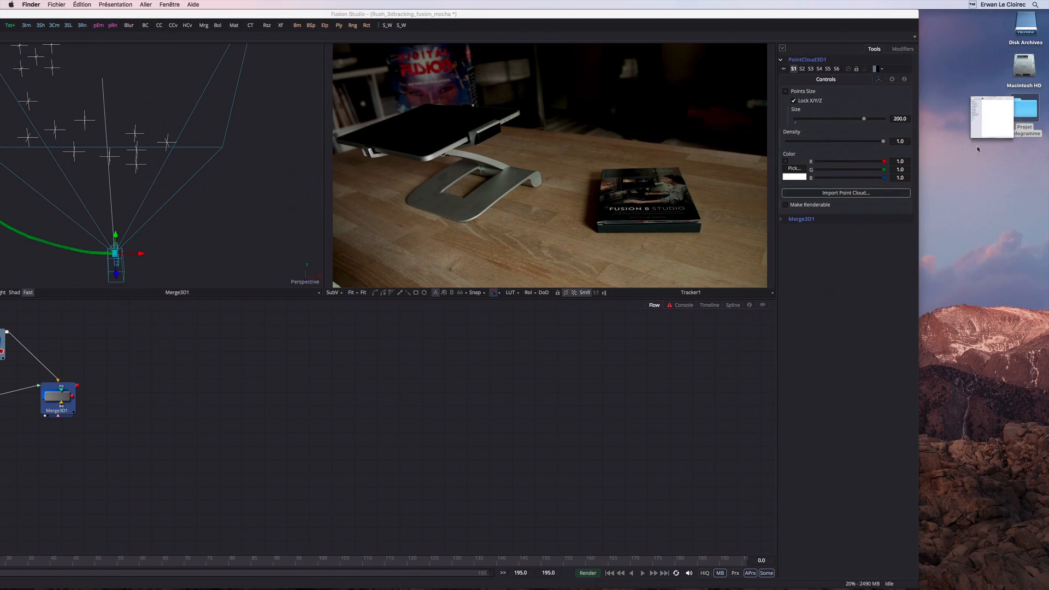
pyautogui.doubleClick(412, 165)
pyautogui.doubleClick(404, 166)
pyautogui.moveTo(449, 164); pyautogui.dragTo(279, 160)
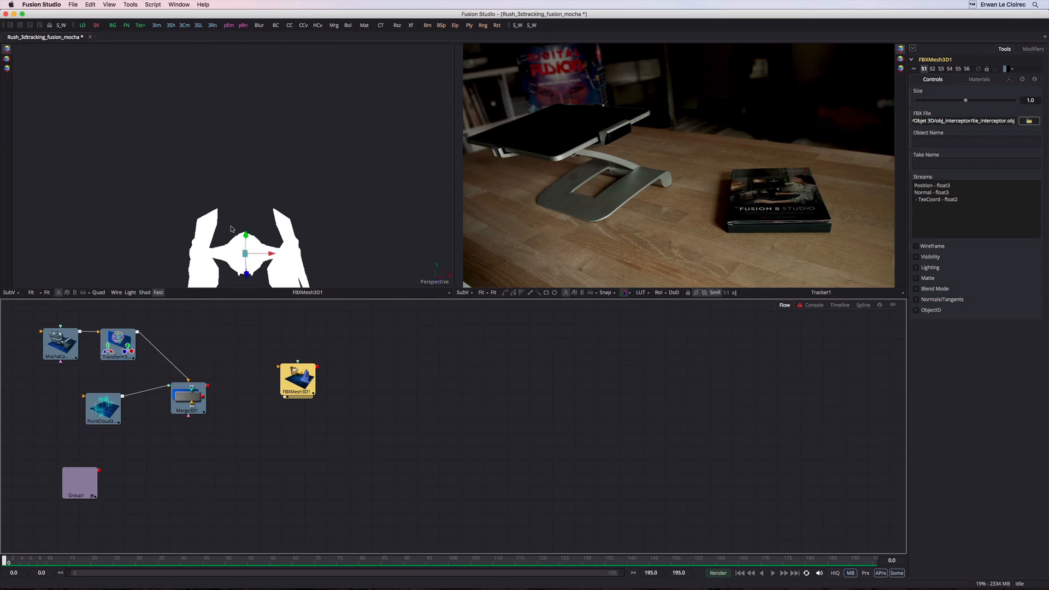
# Turn on lighting in the first viewer and inspect the interceptor mesh from close and far.
pyautogui.moveTo(222, 180); pyautogui.dragTo(212, 69)
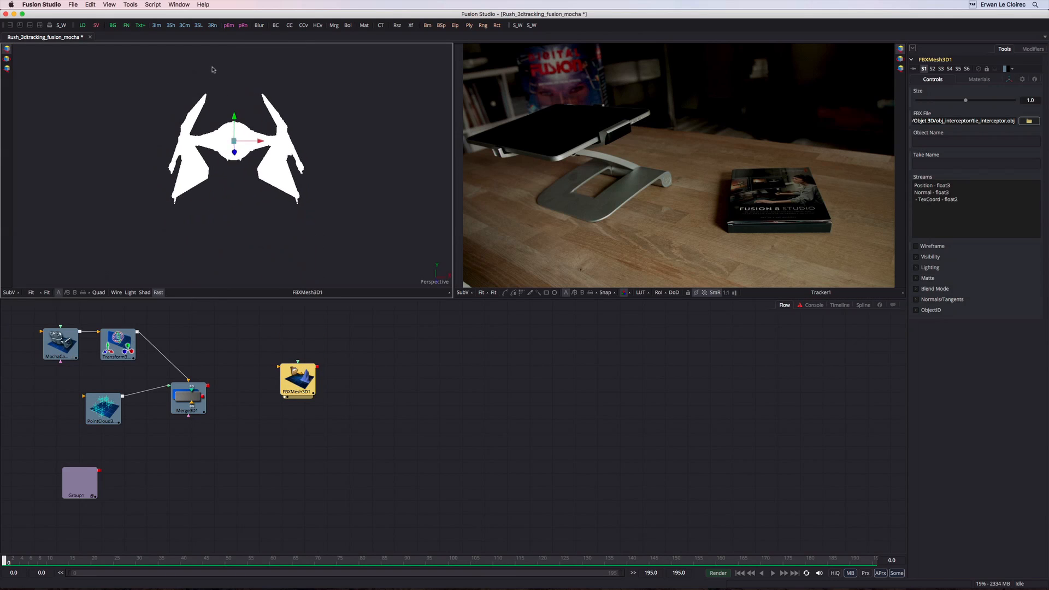
pyautogui.click(130, 292)
pyautogui.moveTo(210, 164); pyautogui.dragTo(200, 183)
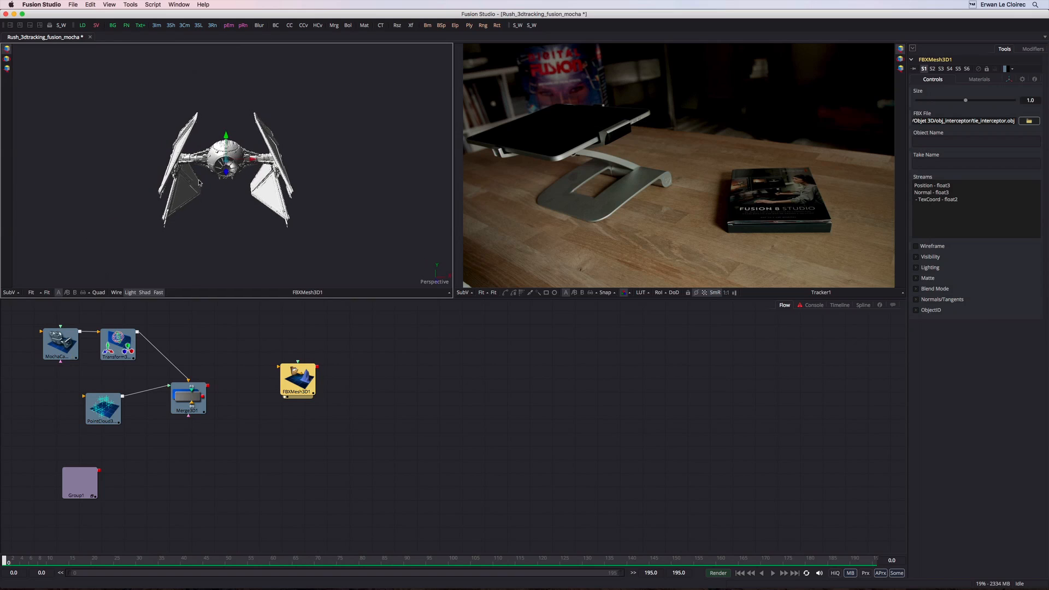
pyautogui.scroll(-5, 213, 217)
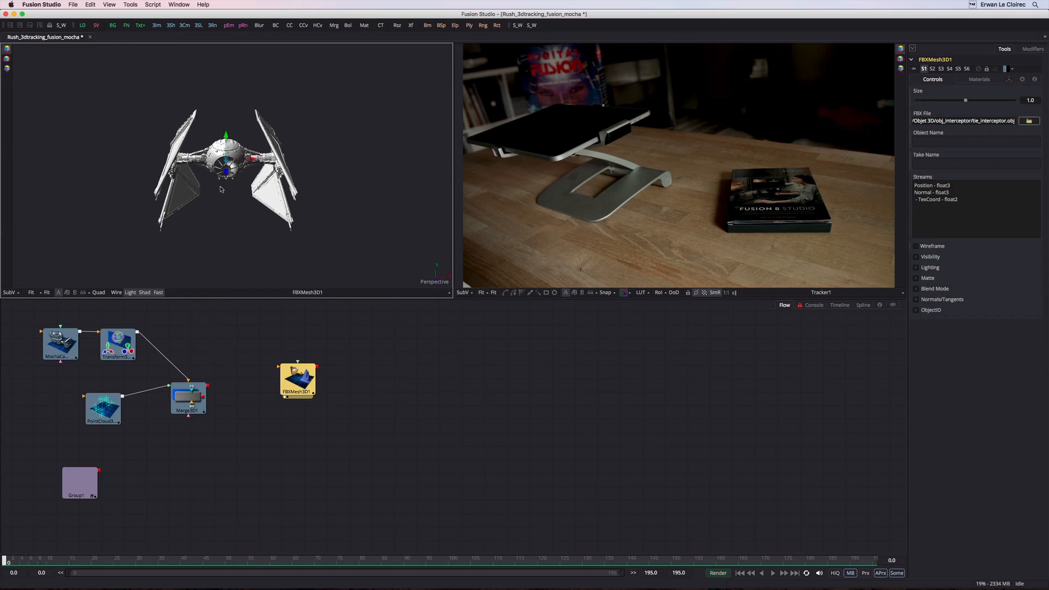
pyautogui.scroll(5, 152, 180)
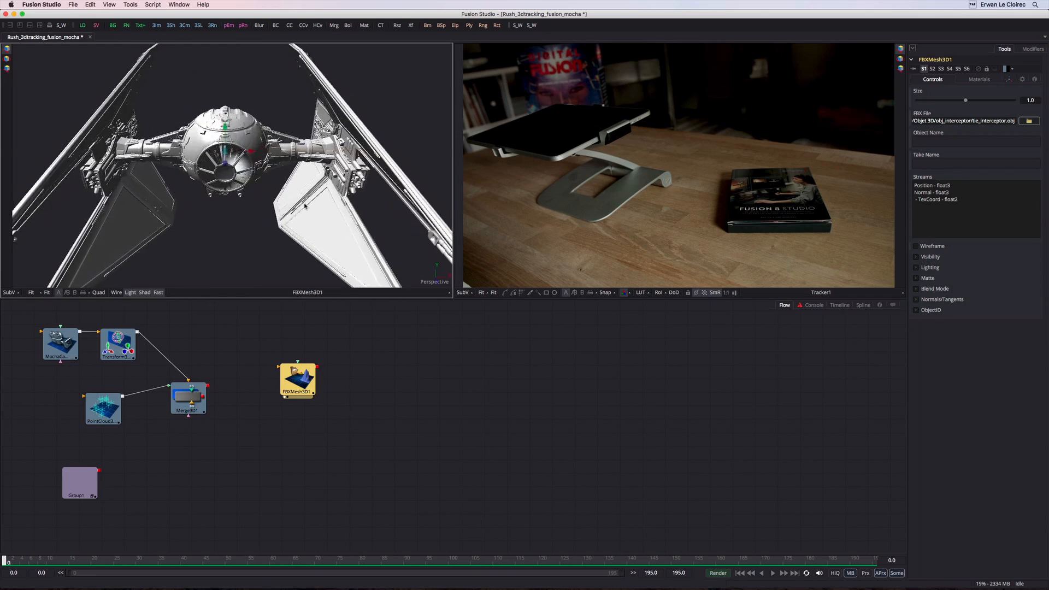
pyautogui.scroll(-4, 235, 201)
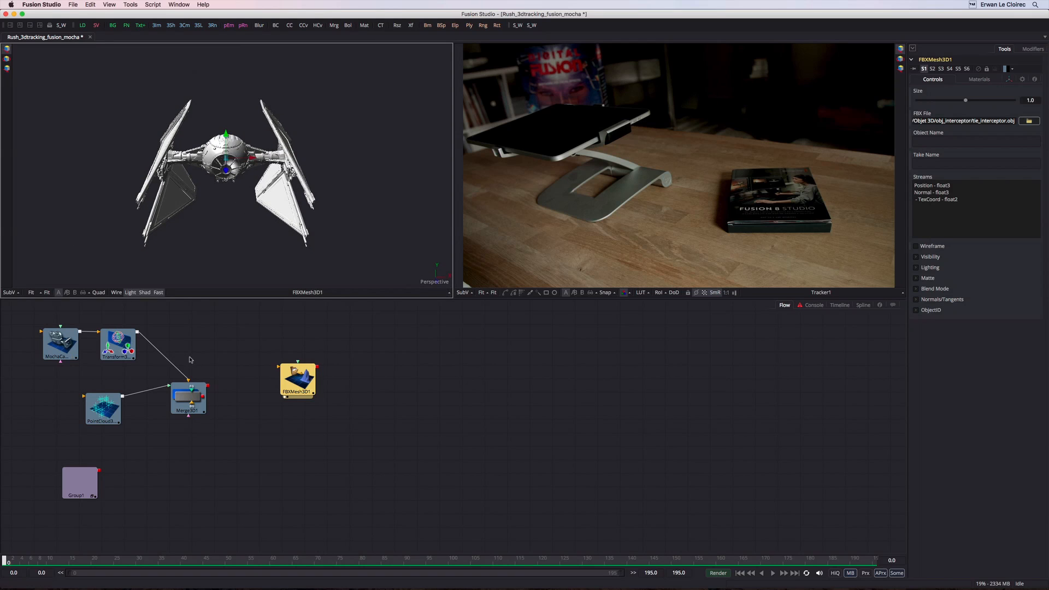
# Spread out the PointCloud3D and Merge3D1 nodes, connect FBXMesh3D1 to Merge3D1 and show the merged scene in the first viewer.
pyautogui.moveTo(107, 411); pyautogui.dragTo(72, 409)
pyautogui.click(82, 411)
pyautogui.moveTo(189, 403); pyautogui.dragTo(203, 417)
pyautogui.moveTo(298, 377); pyautogui.dragTo(245, 227)
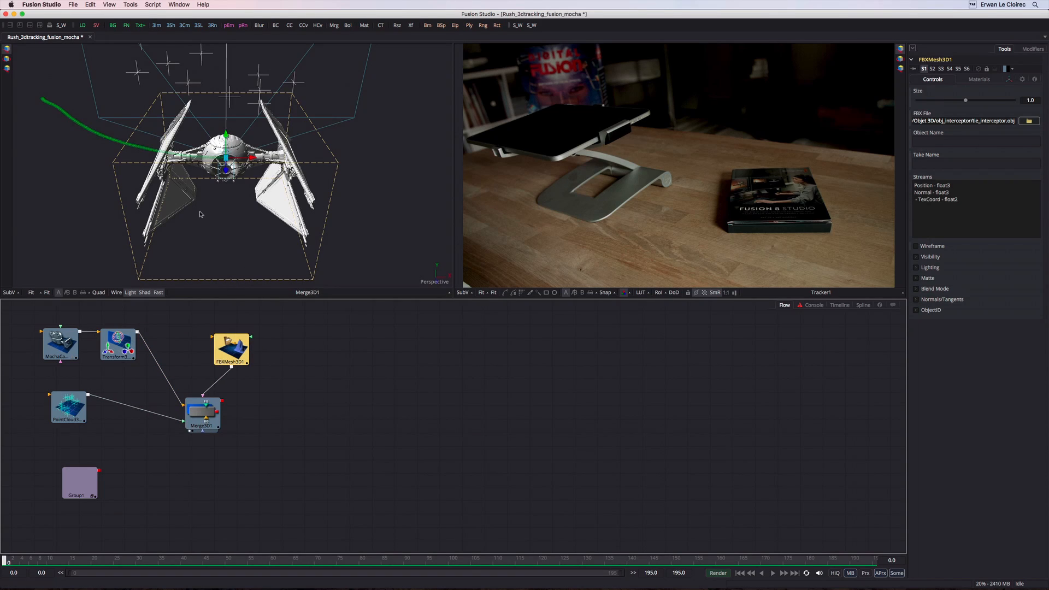
# Switch the 3D viewer to the Top view and move the interceptor mesh away from the camera, in among the tracked points.
pyautogui.click(248, 237)
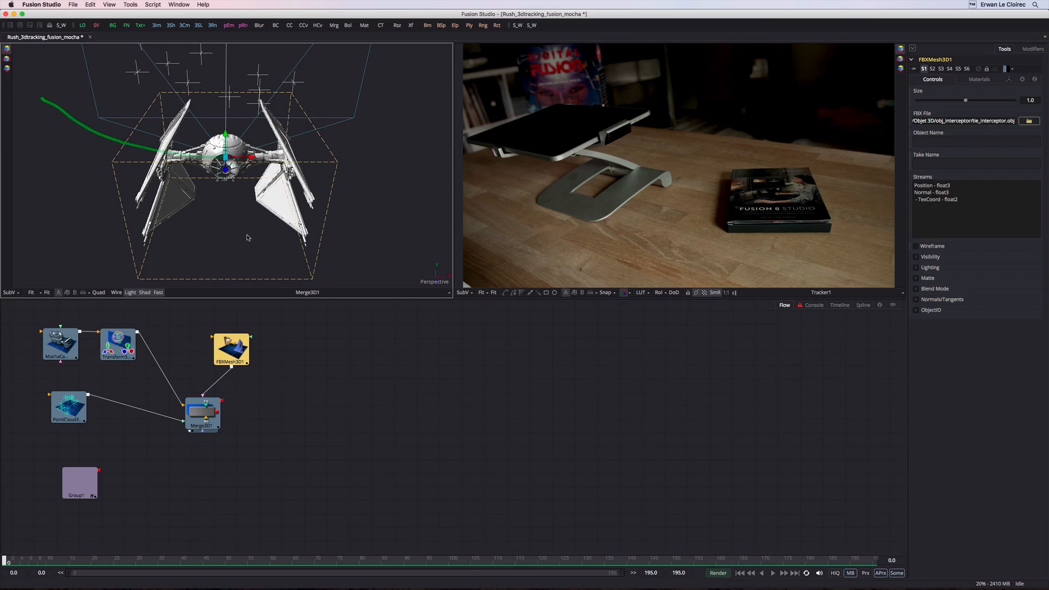
pyautogui.rightClick(249, 240)
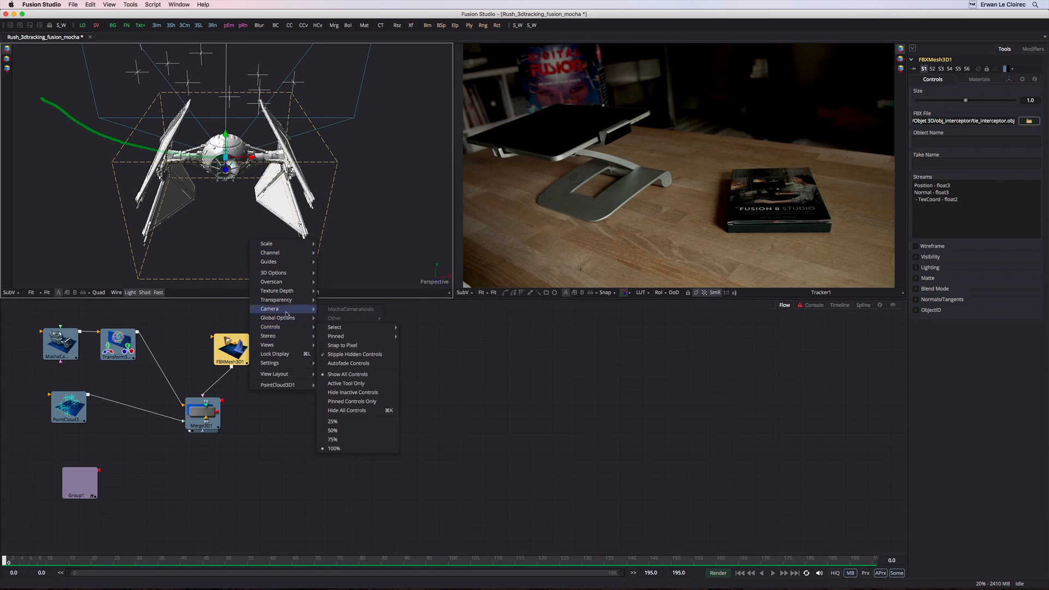
pyautogui.moveTo(290, 309)
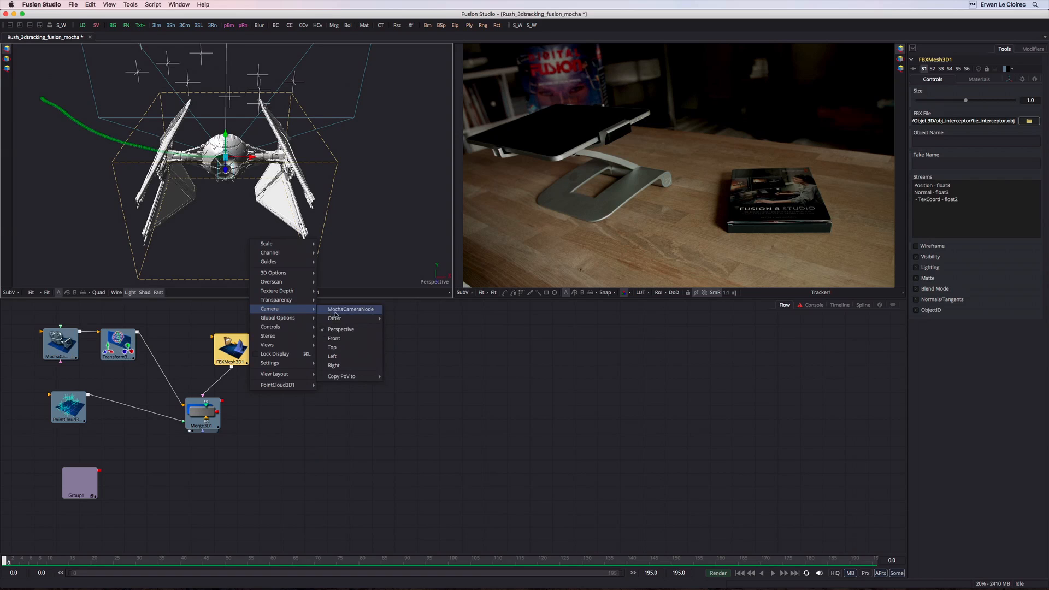
pyautogui.click(346, 350)
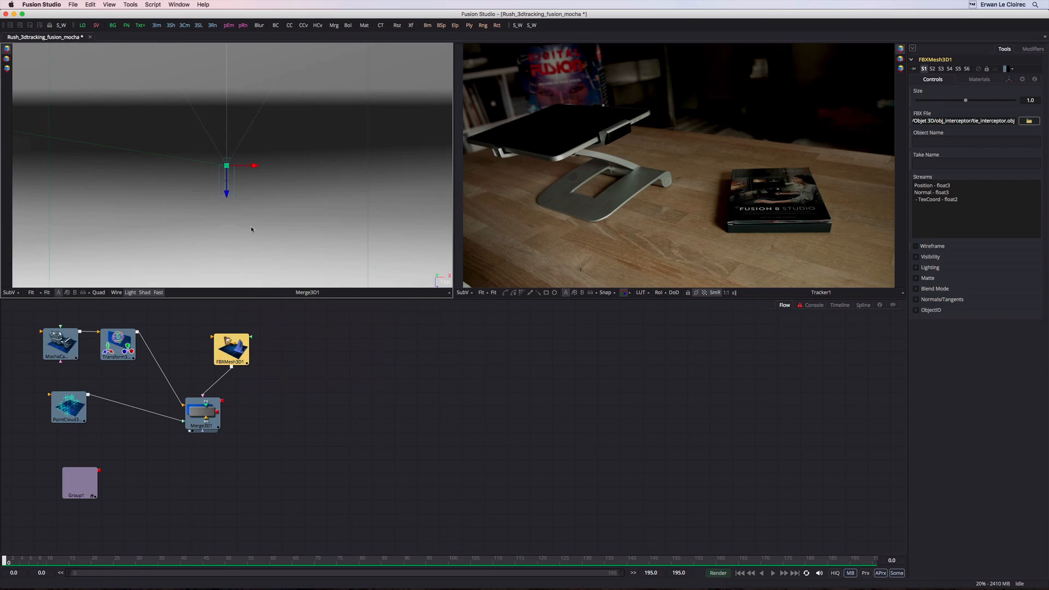
pyautogui.moveTo(292, 216); pyautogui.dragTo(2, 194)
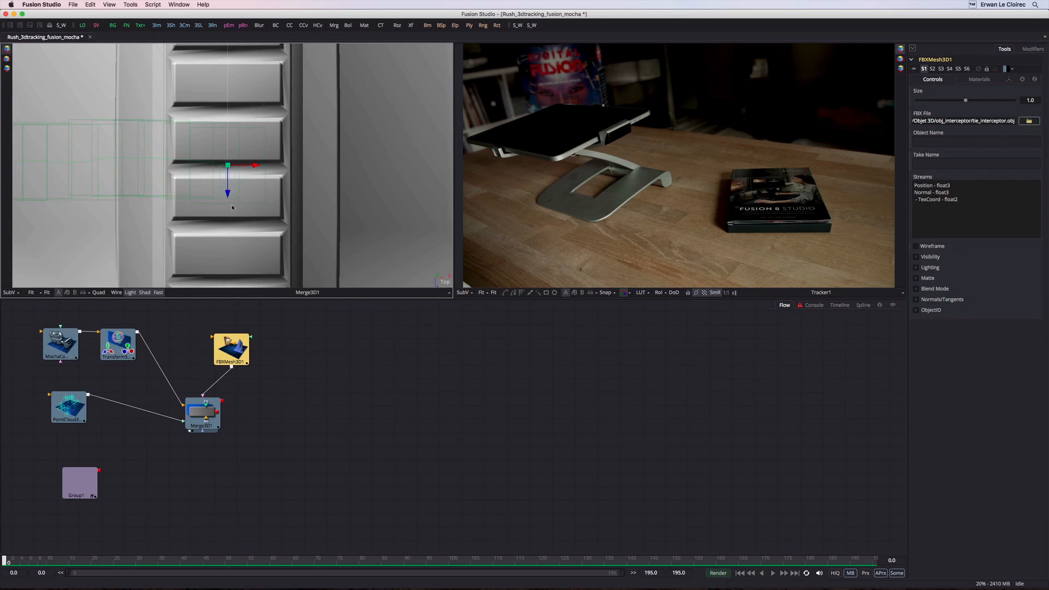
pyautogui.moveTo(309, 197); pyautogui.dragTo(190, 194)
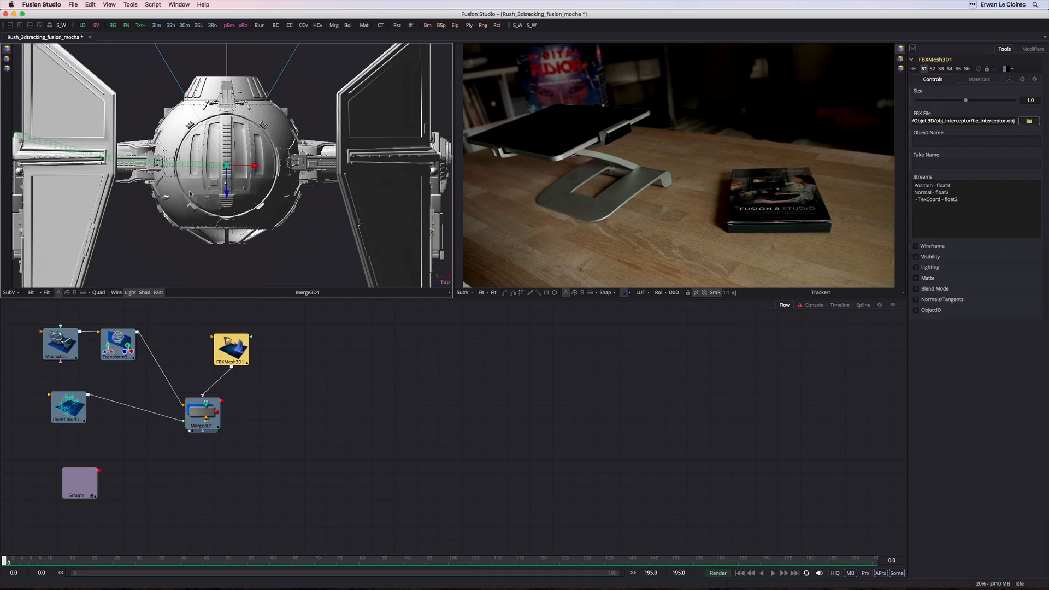
pyautogui.moveTo(299, 191); pyautogui.dragTo(42, 164)
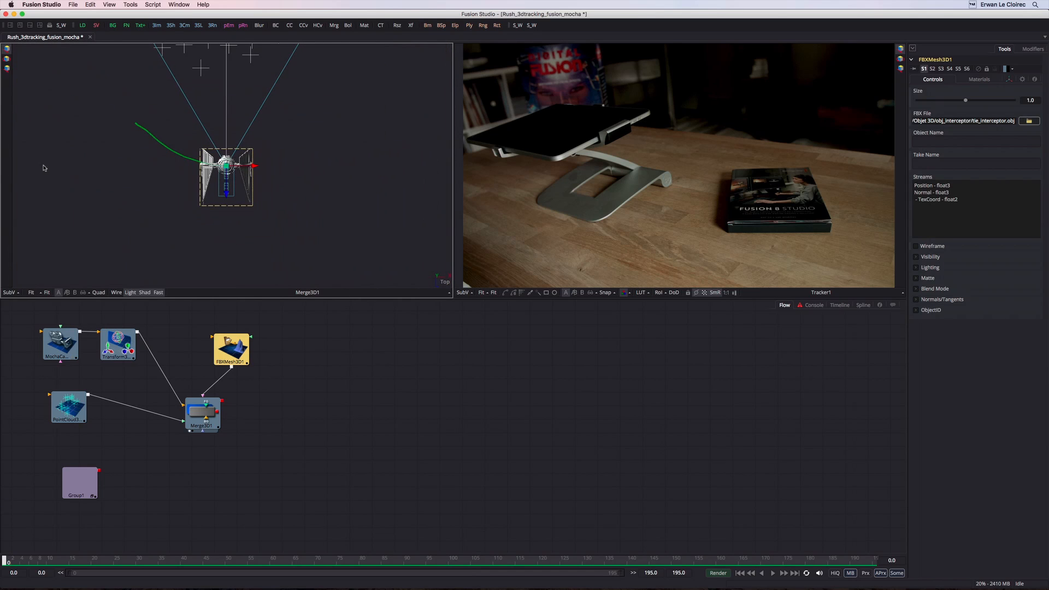
pyautogui.moveTo(133, 168); pyautogui.dragTo(157, 213)
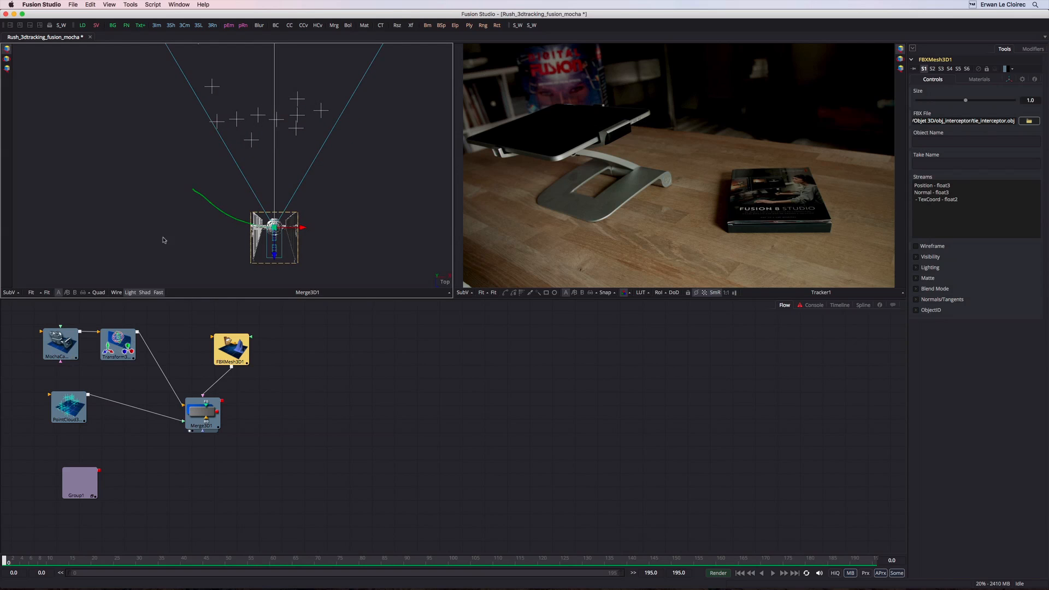
pyautogui.moveTo(272, 246); pyautogui.dragTo(237, 116)
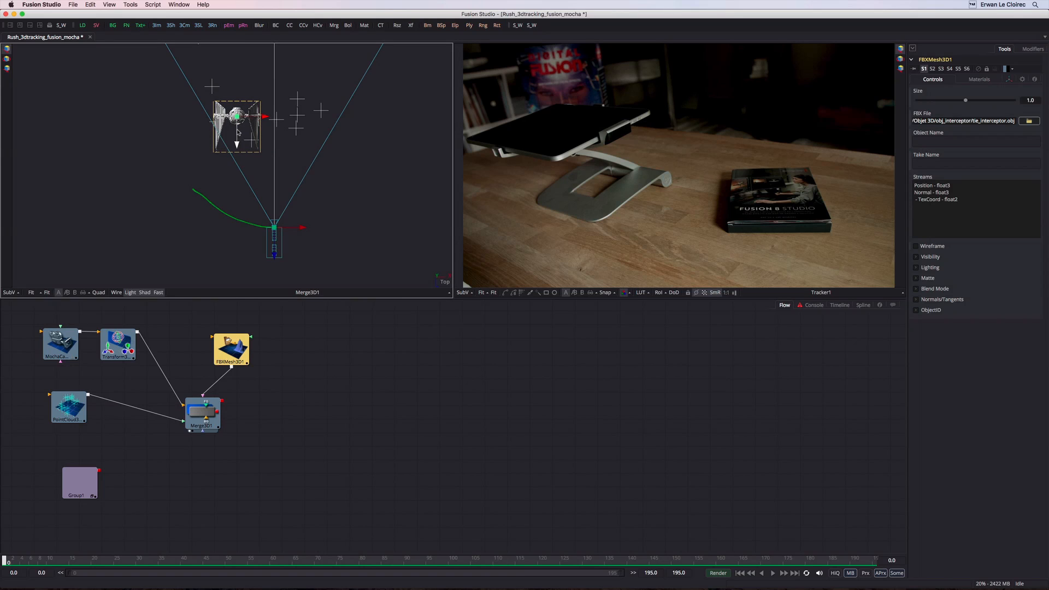
# Switch the 3D viewer to the Front view and raise the interceptor mesh above the camera path.
pyautogui.rightClick(126, 196)
pyautogui.moveTo(175, 264)
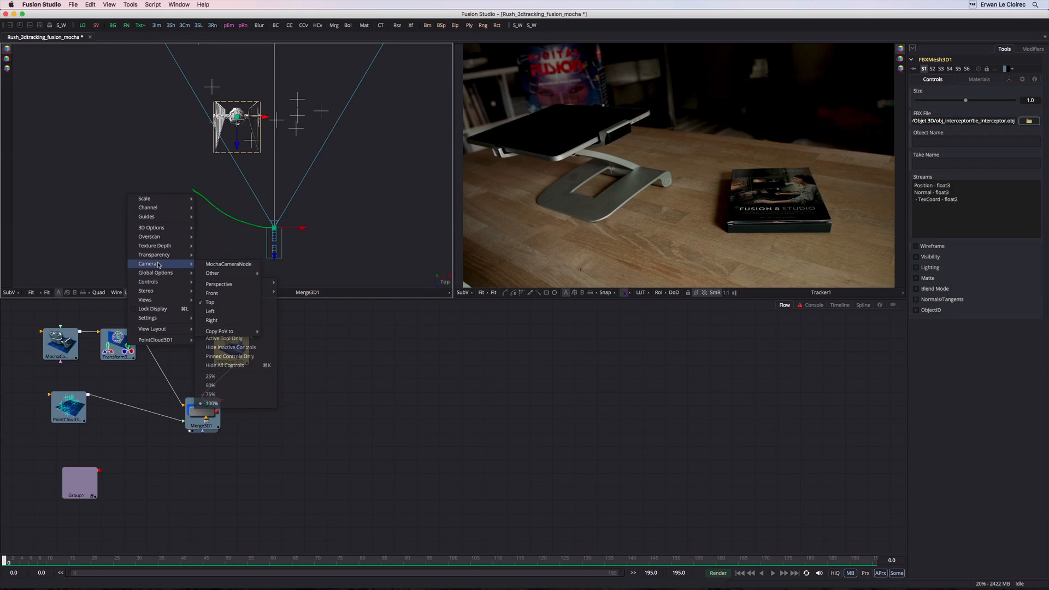
pyautogui.click(213, 295)
pyautogui.scroll(3, 262, 219)
pyautogui.scroll(-3, 66, 198)
pyautogui.scroll(-4, 180, 195)
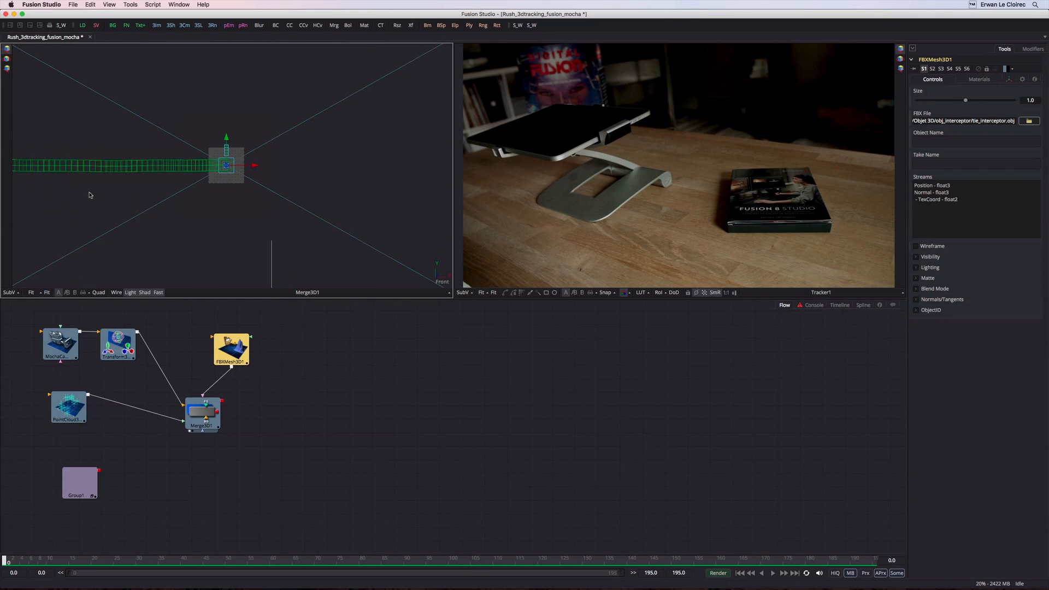
pyautogui.scroll(-5, 273, 213)
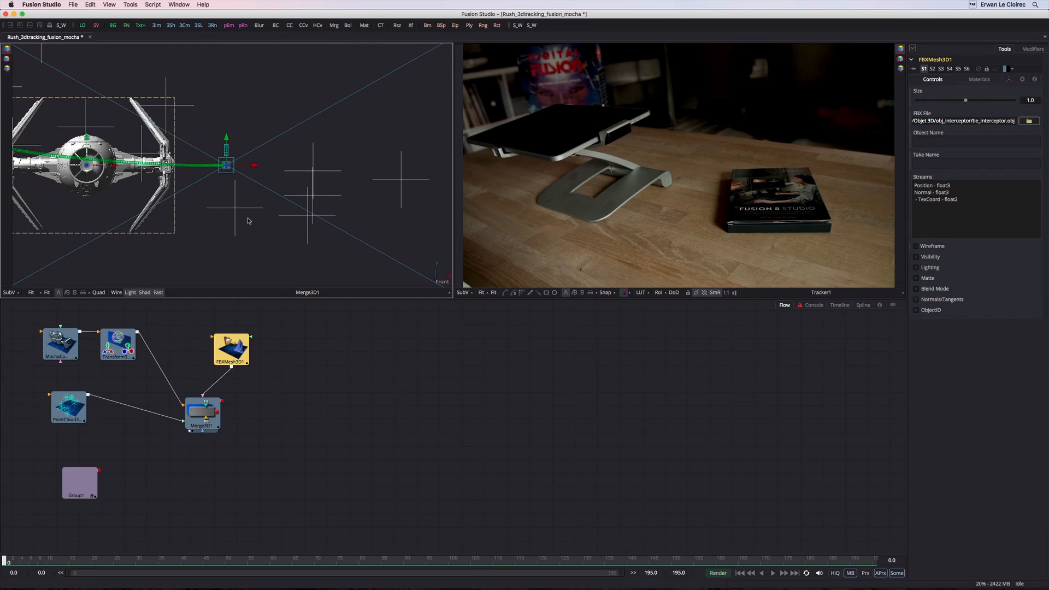
pyautogui.scroll(-3, 249, 220)
pyautogui.moveTo(141, 141); pyautogui.dragTo(141, 96)
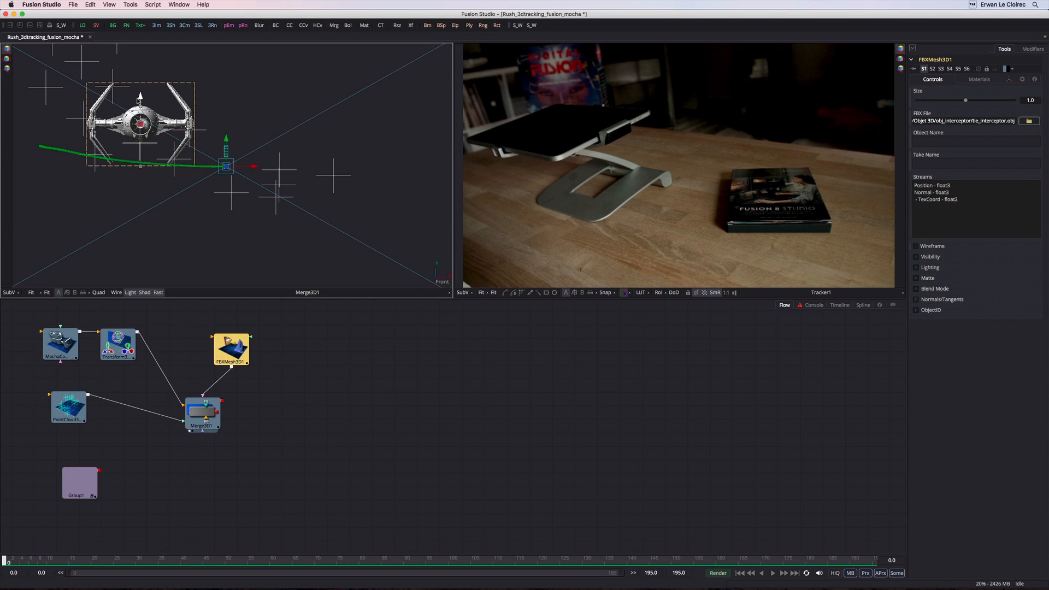
# Look through MochaCameraNode in the 3D viewer and check the framing at the start of the shot.
pyautogui.rightClick(228, 237)
pyautogui.moveTo(257, 308)
pyautogui.click(319, 309)
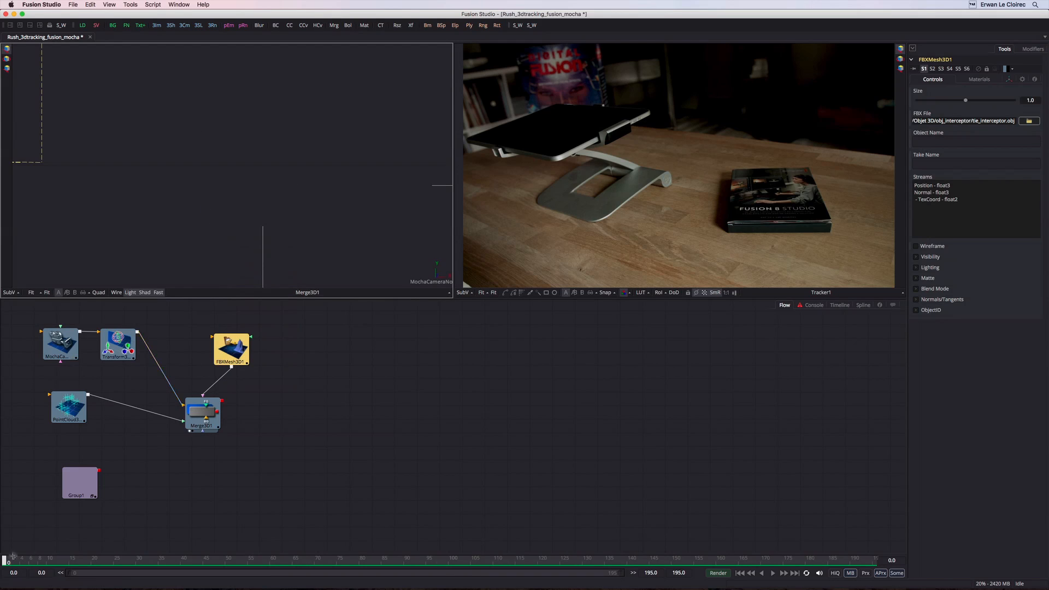
pyautogui.moveTo(9, 560)
pyautogui.mouseDown()
pyautogui.moveTo(876, 560)
pyautogui.moveTo(6, 560)
pyautogui.mouseUp()
# Shift Merge3D1 away from the camera branch and place FBXMesh3D1 above it in the flow.
pyautogui.moveTo(202, 411); pyautogui.dragTo(221, 419)
pyautogui.moveTo(226, 363); pyautogui.dragTo(210, 358)
pyautogui.moveTo(224, 428); pyautogui.dragTo(224, 420)
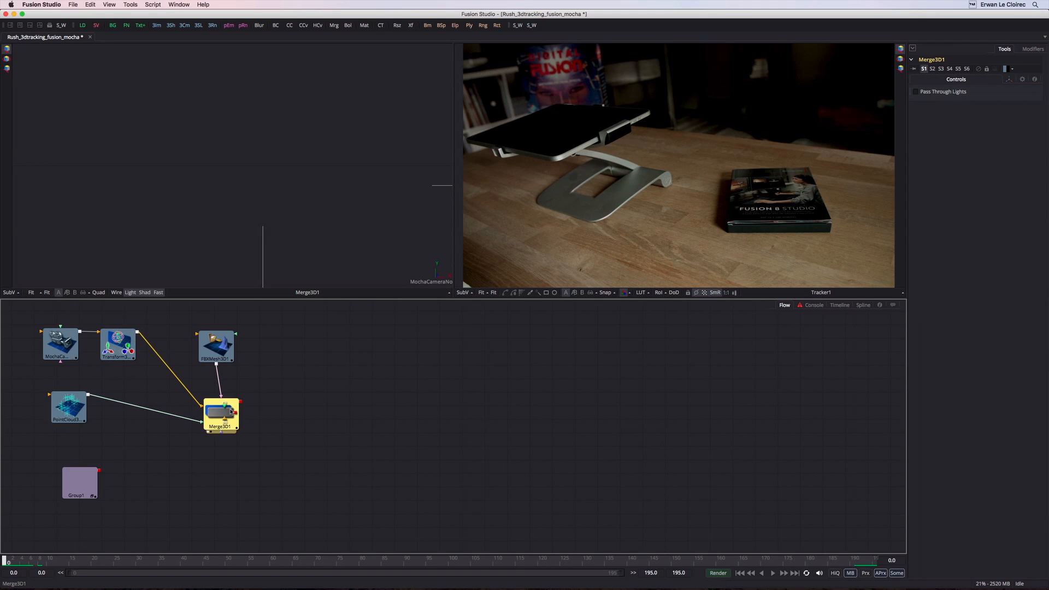
# Add a Renderer 3D node after Merge3D1, space it out in the flow and show it in the first viewer.
pyautogui.hotkey('shift', 'space')
pyautogui.write('render')
pyautogui.press('Return')
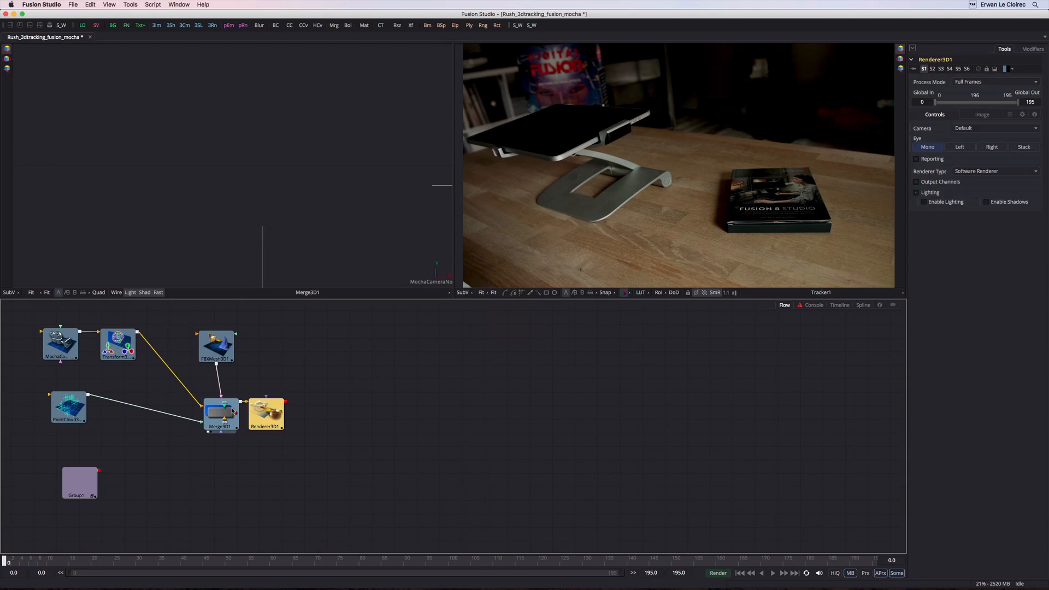
pyautogui.moveTo(266, 414); pyautogui.dragTo(264, 217)
pyautogui.moveTo(293, 416); pyautogui.dragTo(277, 416)
# Merge Renderer3D1 over Group1, show the composite in the second viewer and go to frame 1.
pyautogui.moveTo(79, 488); pyautogui.dragTo(214, 492)
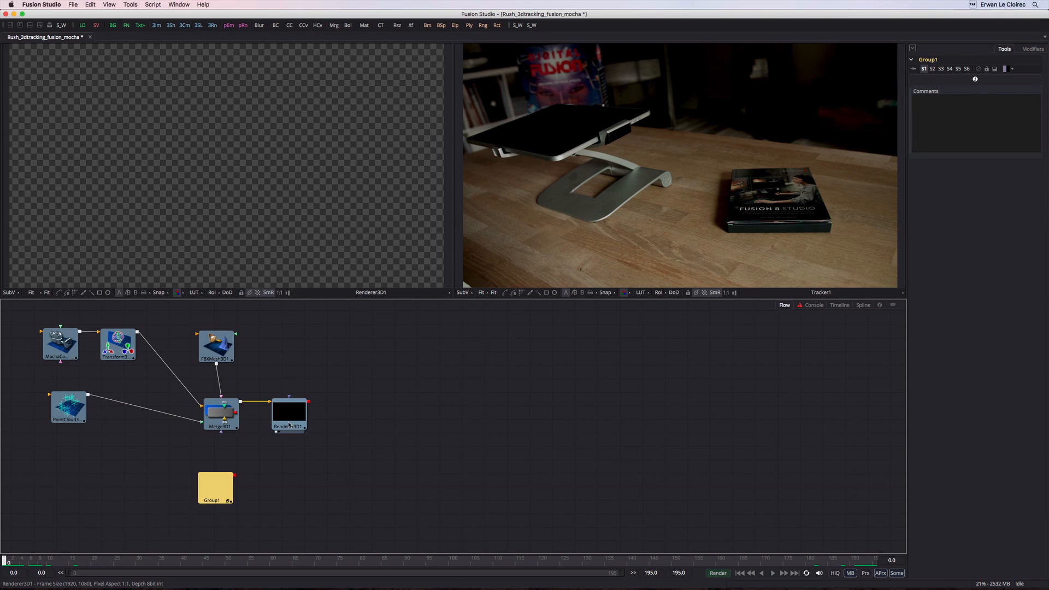
pyautogui.moveTo(308, 402); pyautogui.dragTo(231, 484)
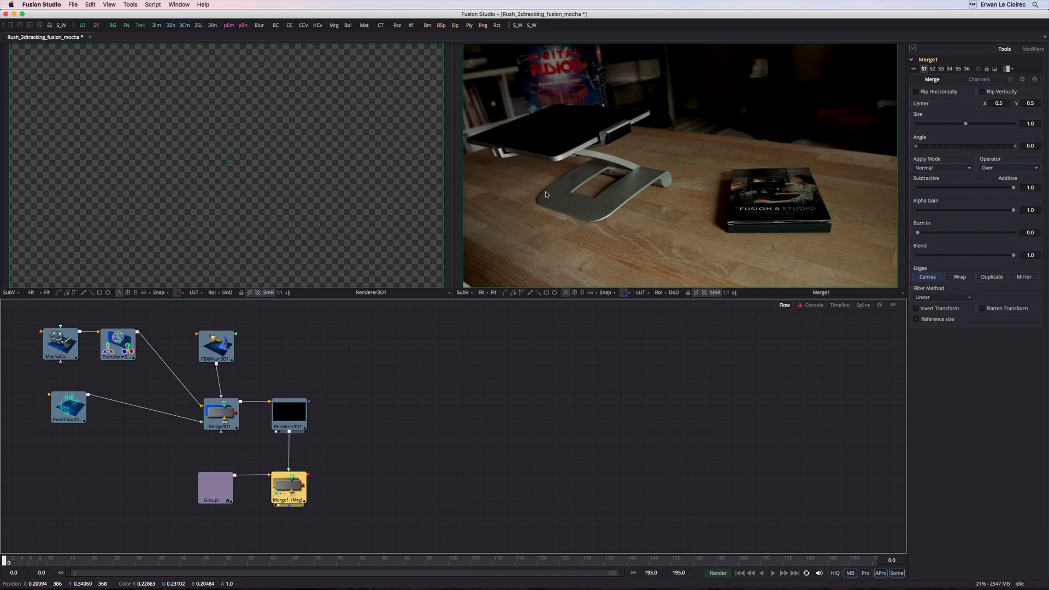
pyautogui.moveTo(216, 488); pyautogui.dragTo(198, 488)
pyautogui.click(8, 560)
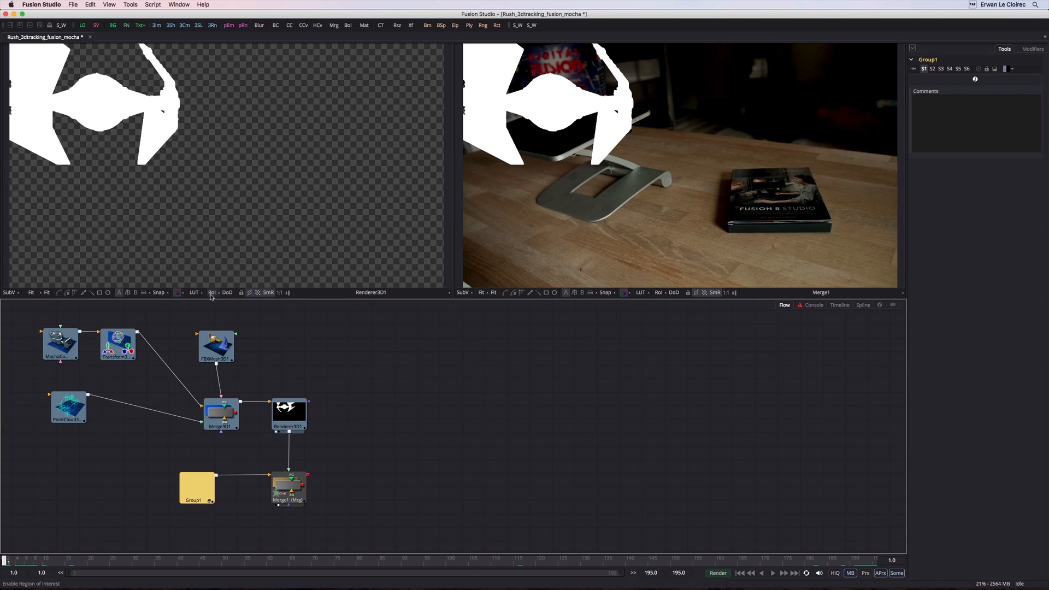
# Show Merge3D1 in the first viewer, then add a Point Light node beside FBXMesh3D1 and connect it to Merge3D1.
pyautogui.moveTo(220, 350); pyautogui.dragTo(224, 351)
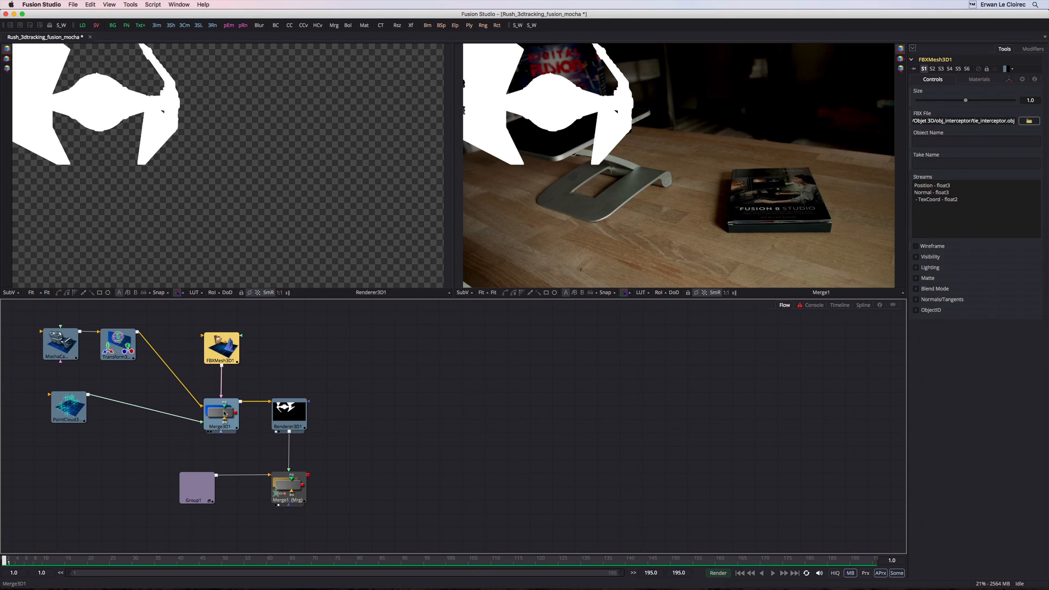
pyautogui.moveTo(221, 413); pyautogui.dragTo(213, 230)
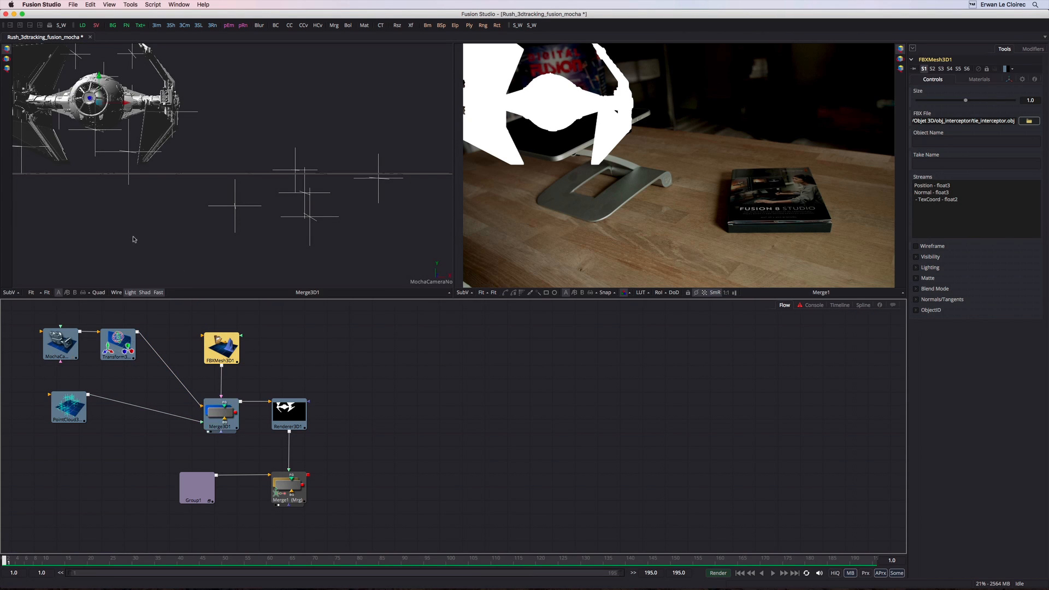
pyautogui.moveTo(221, 350); pyautogui.dragTo(215, 348)
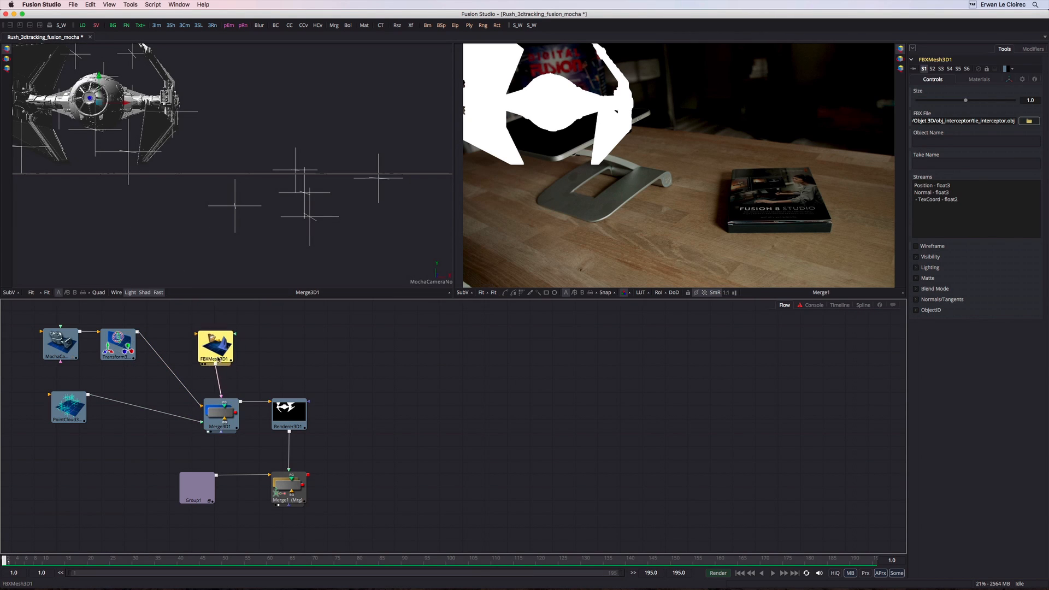
pyautogui.click(268, 362)
pyautogui.hotkey('shift', 'space')
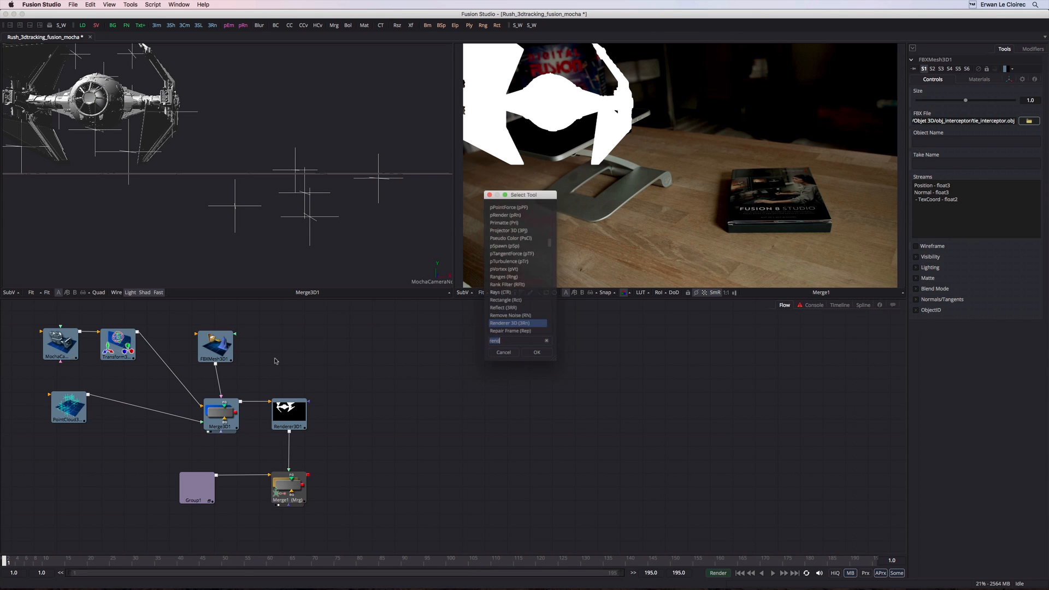
pyautogui.write('lig')
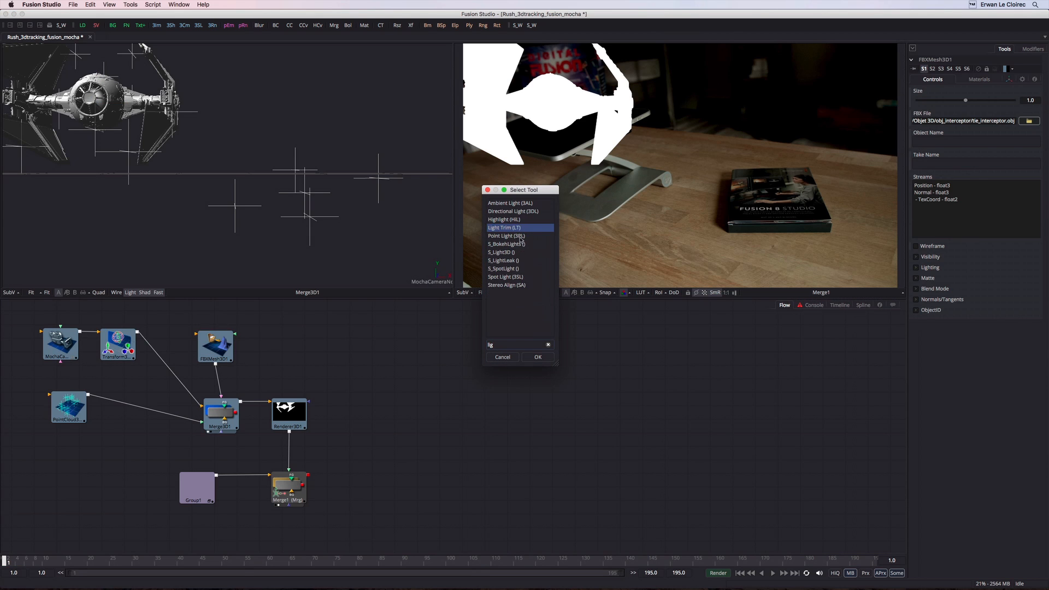
pyautogui.click(499, 239)
pyautogui.click(535, 357)
pyautogui.moveTo(253, 356); pyautogui.dragTo(238, 410)
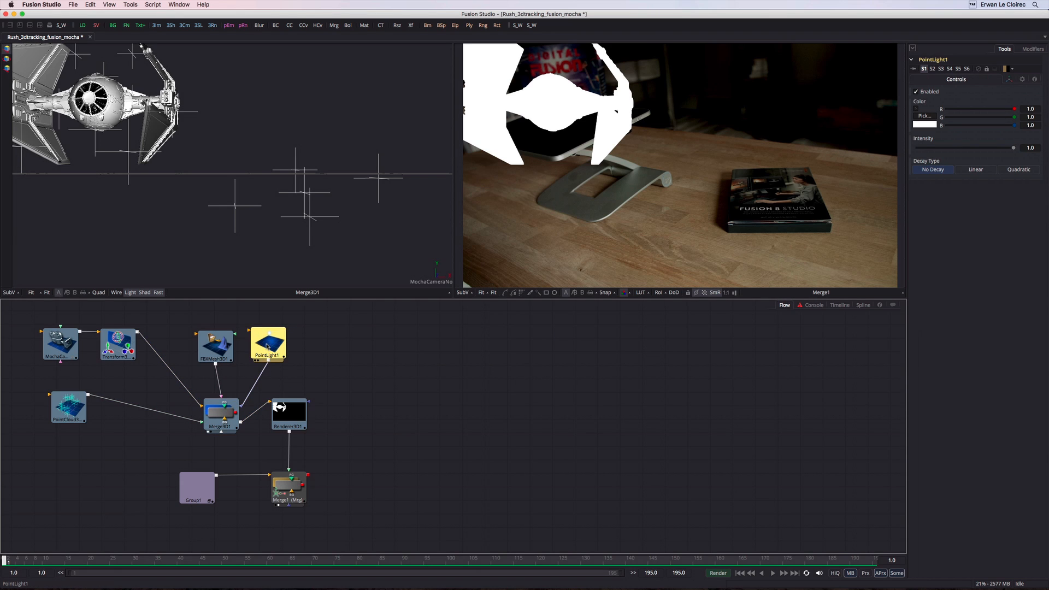
# Set Renderer3D1 to the OpenGL Renderer and enable lighting so the point light shades the mesh.
pyautogui.click(288, 413)
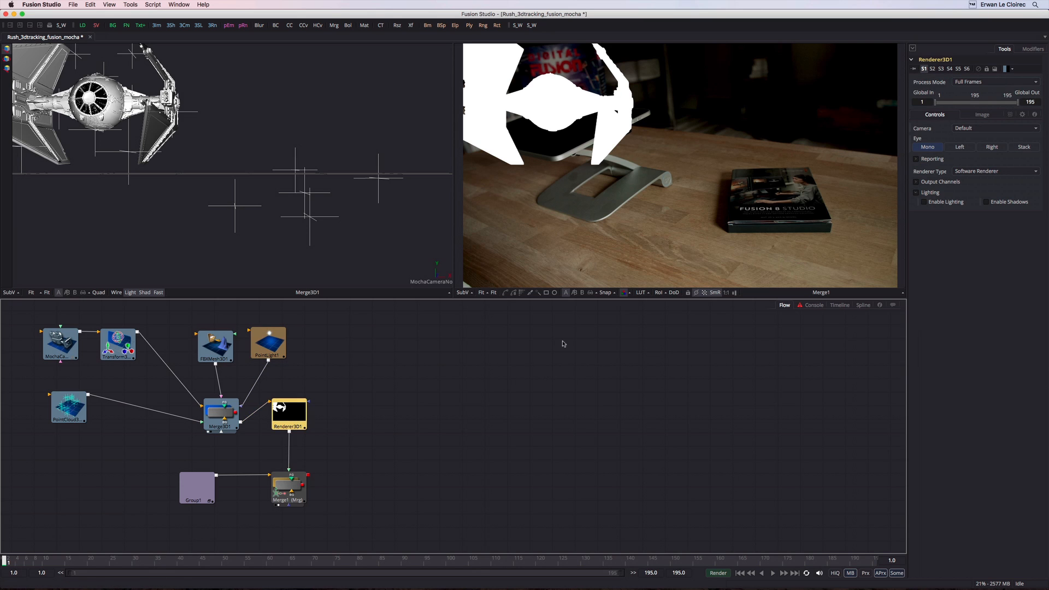
pyautogui.click(980, 173)
pyautogui.click(981, 160)
pyautogui.click(924, 223)
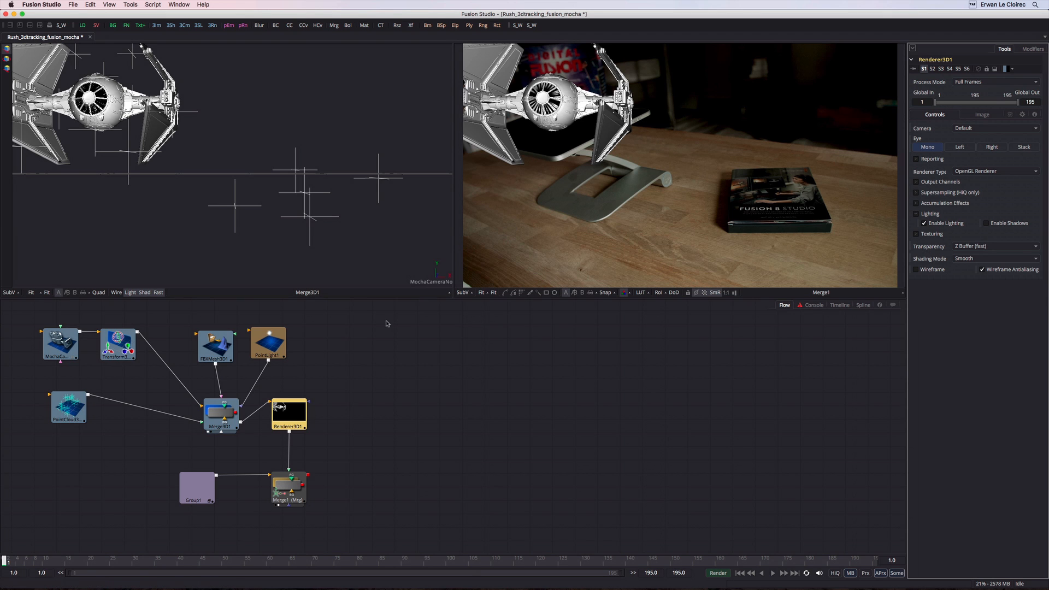
# Space FBXMesh3D1 and PointLight1 apart in the flow and reduce the mesh's size to about 0.536.
pyautogui.moveTo(216, 348); pyautogui.dragTo(200, 345)
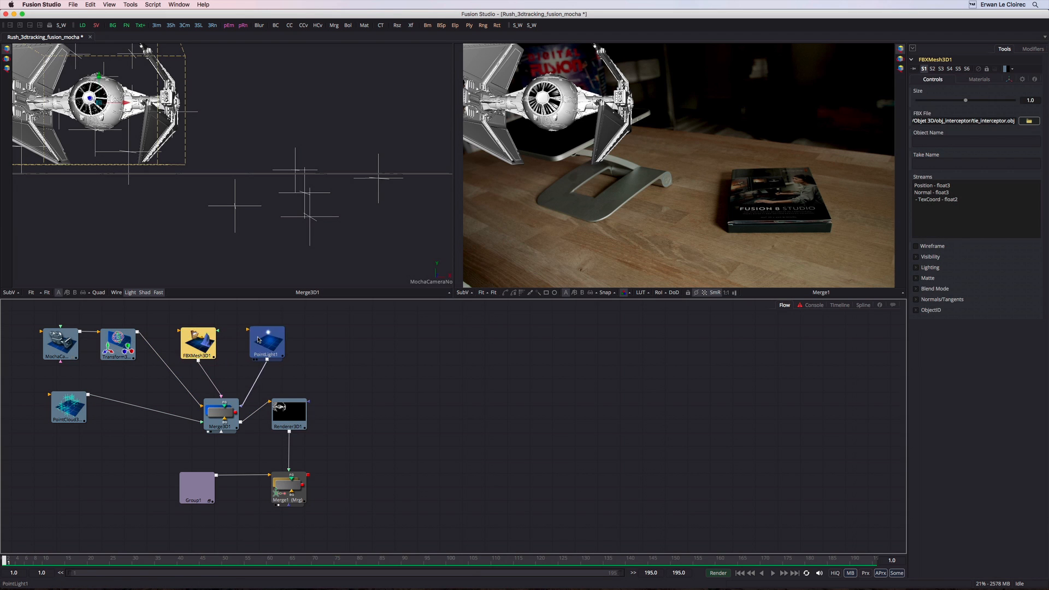
pyautogui.moveTo(265, 346); pyautogui.dragTo(260, 344)
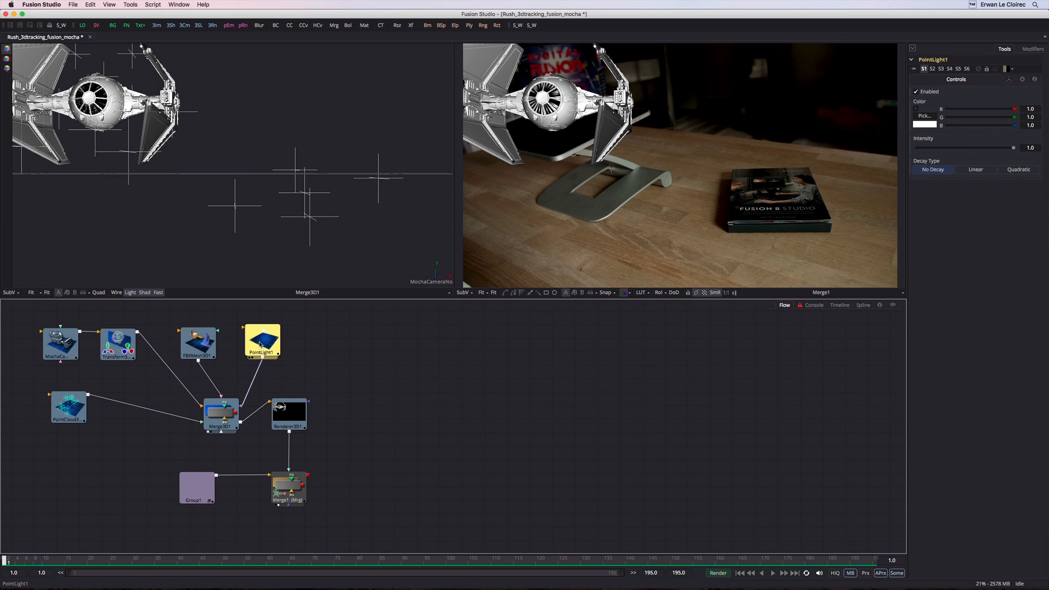
pyautogui.click(199, 346)
pyautogui.click(945, 97)
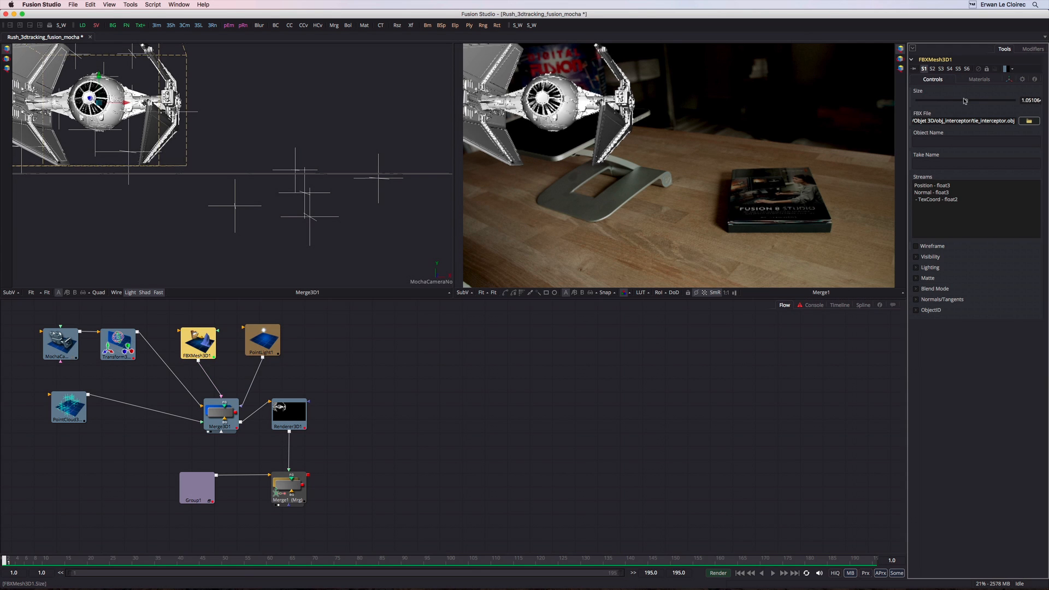
pyautogui.moveTo(945, 96); pyautogui.dragTo(943, 99)
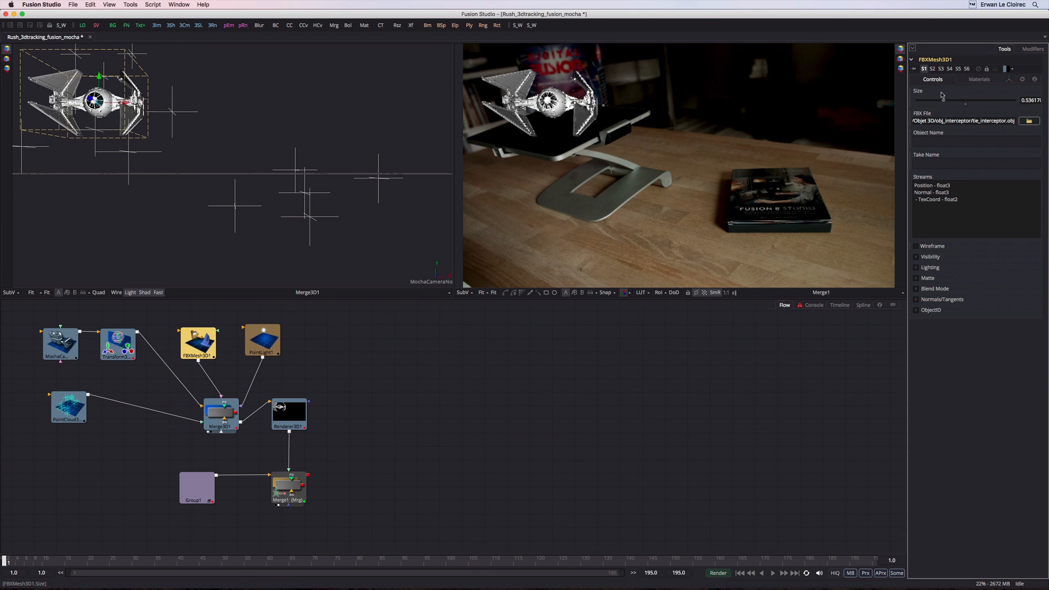
# Rotate FBXMesh3D1 about its vertical axis over the tablet, refining the angle at frame 195.
pyautogui.click(7, 59)
pyautogui.moveTo(81, 106)
pyautogui.mouseDown()
pyautogui.moveTo(82, 128)
pyautogui.moveTo(113, 111)
pyautogui.moveTo(94, 113)
pyautogui.mouseUp()
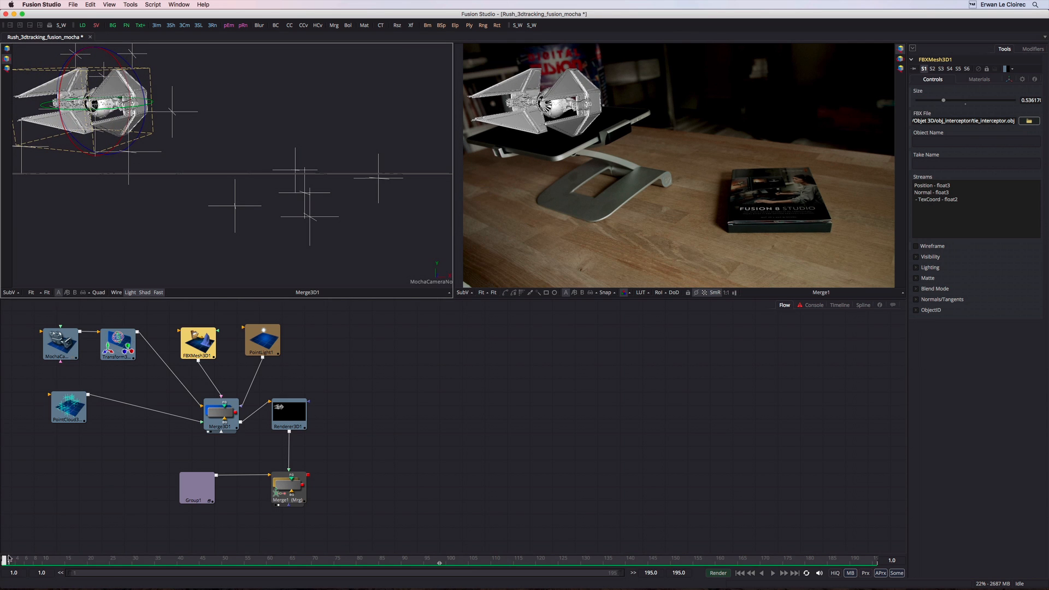
pyautogui.moveTo(4, 559); pyautogui.dragTo(887, 571)
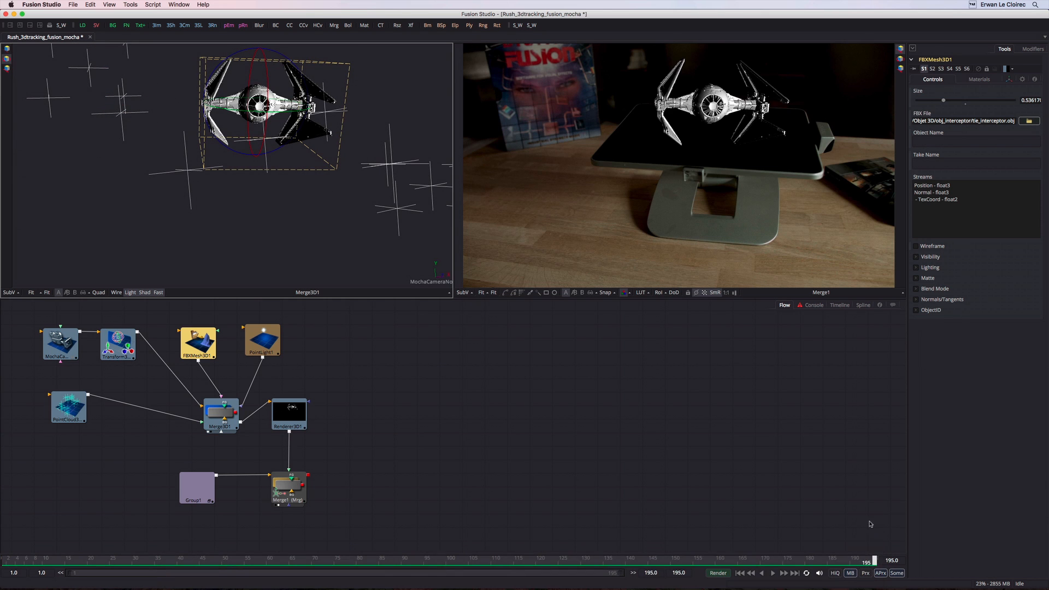
pyautogui.moveTo(874, 561)
pyautogui.mouseDown()
pyautogui.moveTo(443, 561)
pyautogui.moveTo(370, 536)
pyautogui.moveTo(1, 528)
pyautogui.moveTo(288, 561)
pyautogui.moveTo(874, 561)
pyautogui.mouseUp()
pyautogui.moveTo(241, 111); pyautogui.dragTo(233, 117)
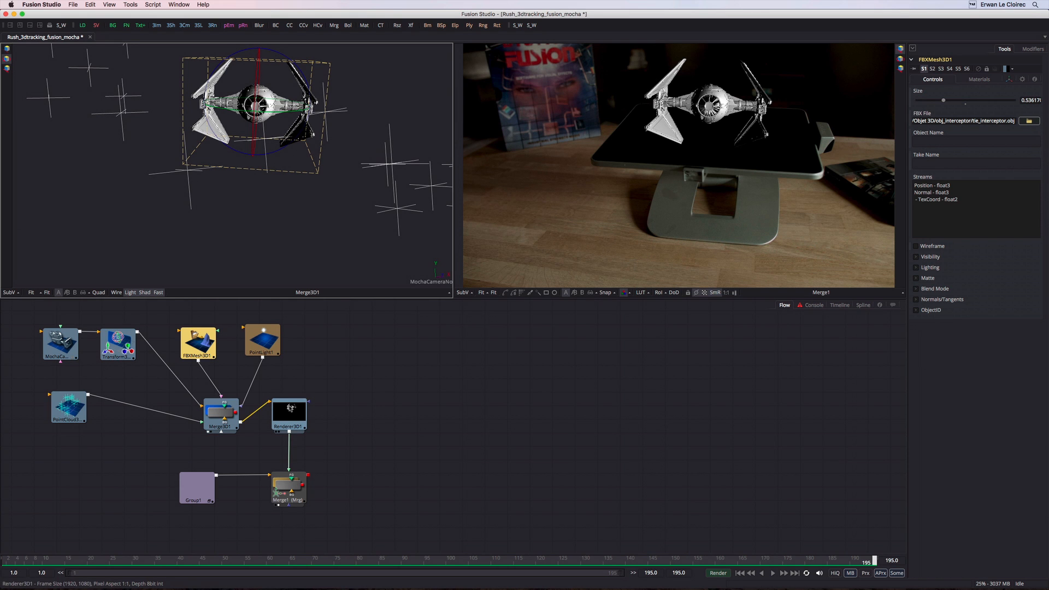
# Switch the 3D viewer to the Top camera and move PointLight1 to just in front of the TIE interceptor mesh.
pyautogui.click(262, 343)
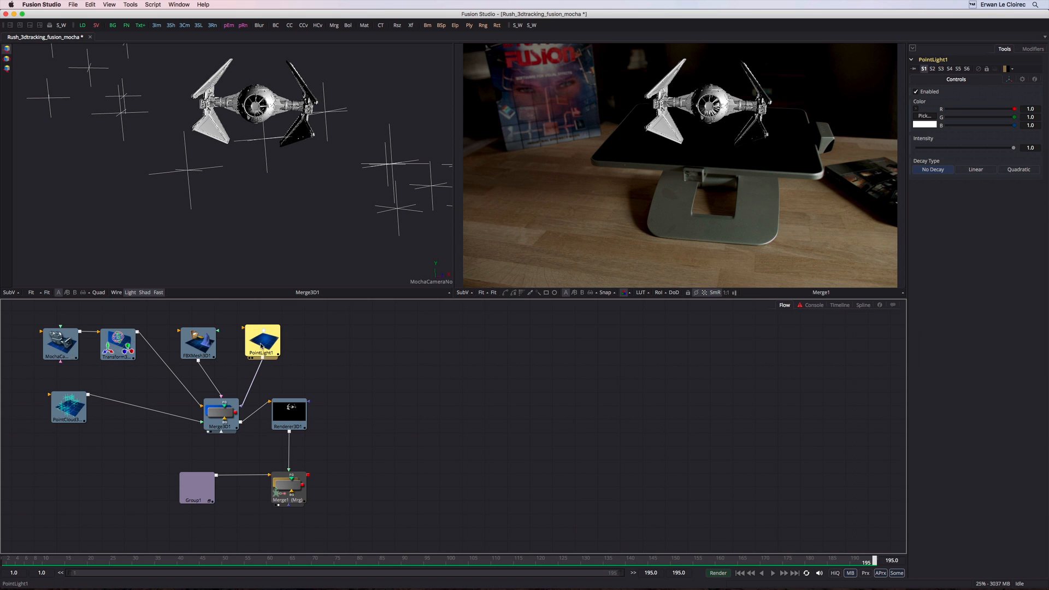
pyautogui.rightClick(246, 216)
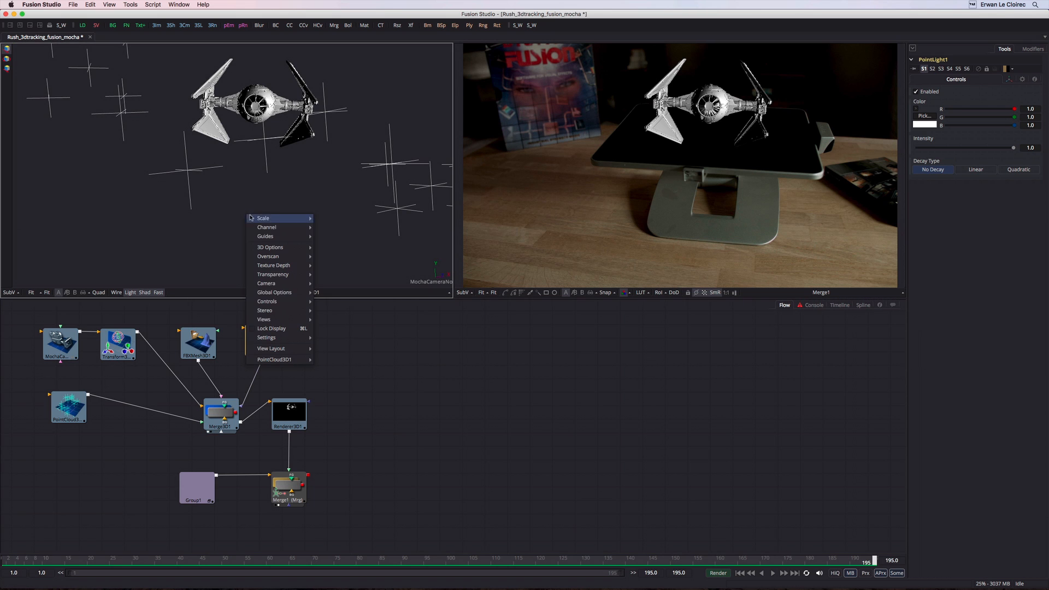
pyautogui.moveTo(273, 282)
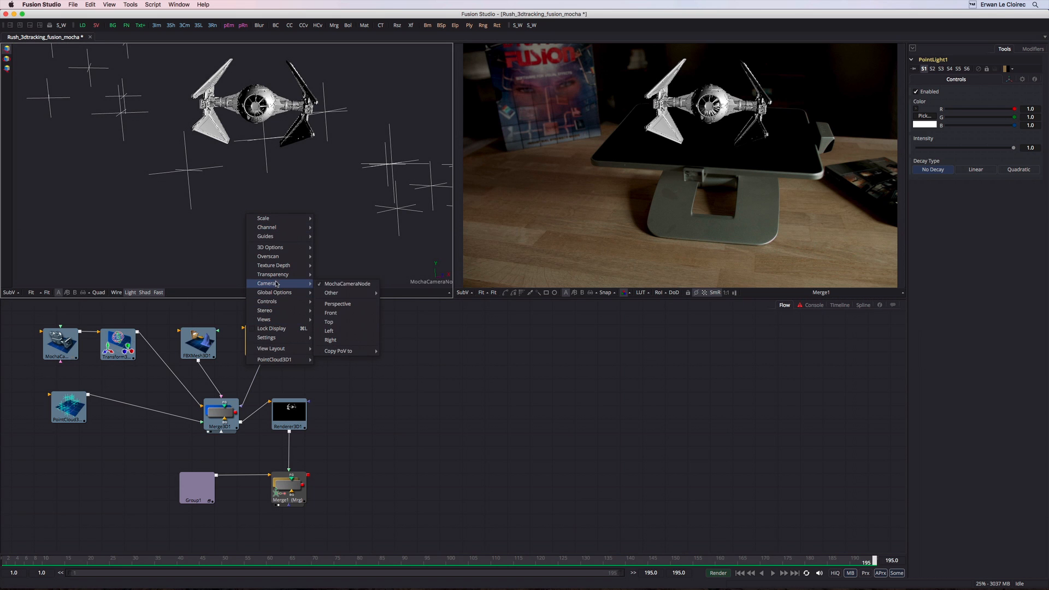
pyautogui.click(333, 322)
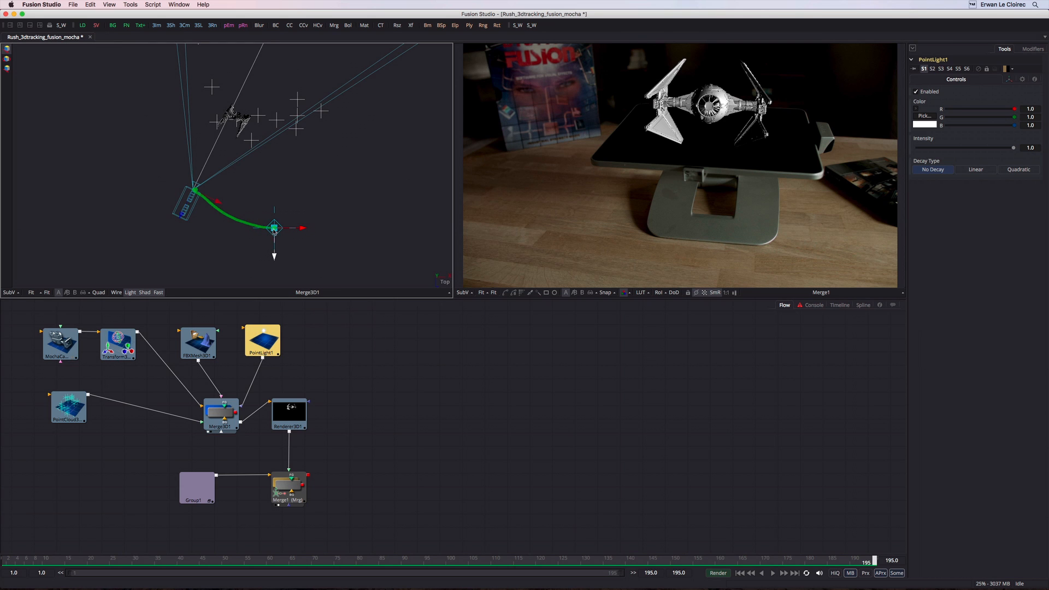
pyautogui.moveTo(274, 230)
pyautogui.mouseDown()
pyautogui.moveTo(225, 121)
pyautogui.moveTo(236, 119)
pyautogui.mouseUp()
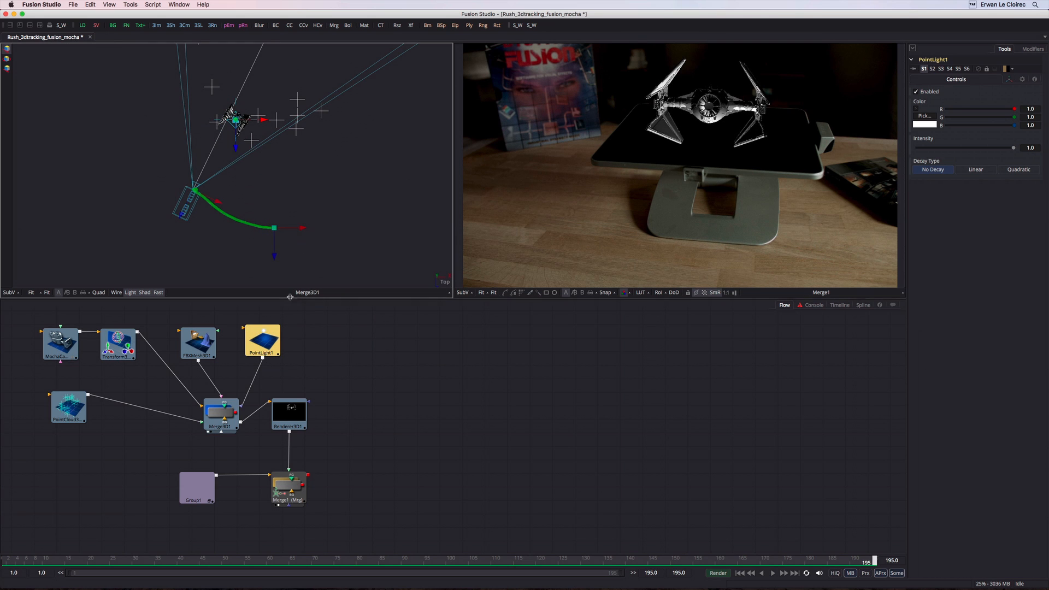
pyautogui.moveTo(236, 147); pyautogui.dragTo(235, 158)
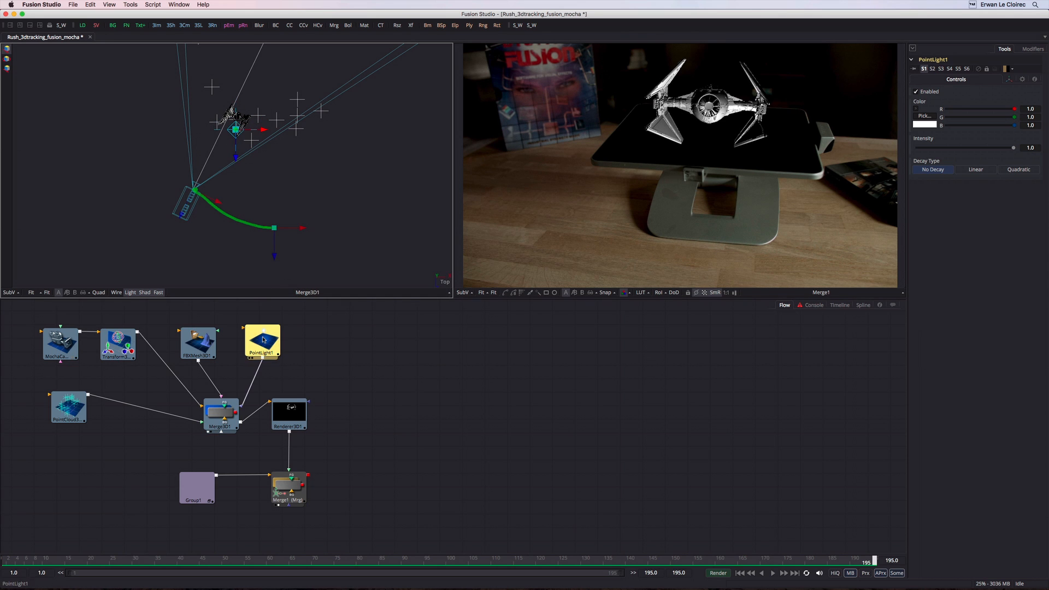
# Change PointLight1's color to a saturated blue with red about 0.14, green about 0.39 and blue 1.0.
pyautogui.click(926, 116)
pyautogui.moveTo(319, 298); pyautogui.dragTo(305, 295)
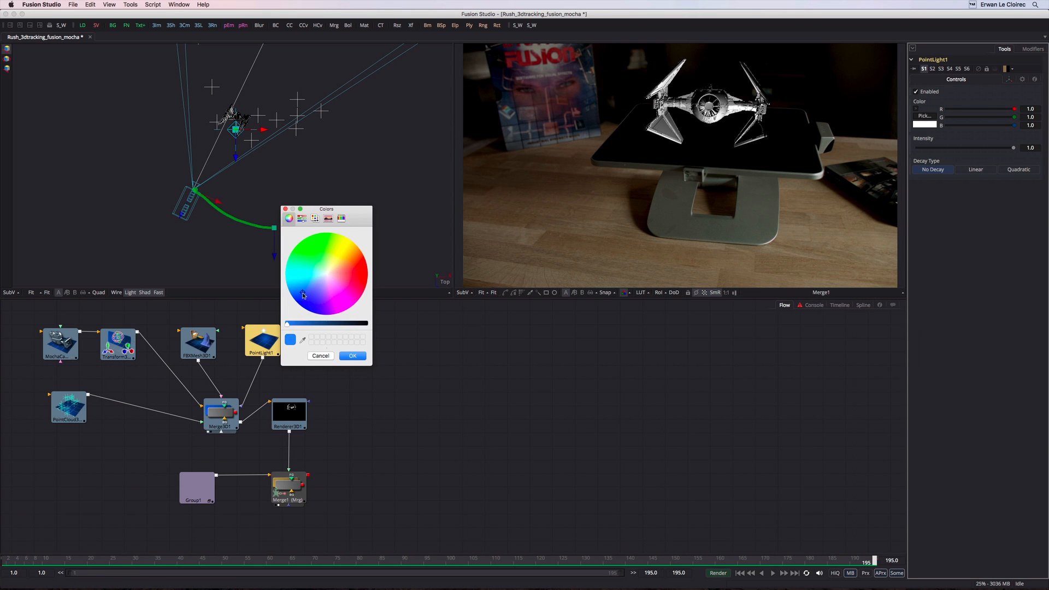
pyautogui.click(352, 357)
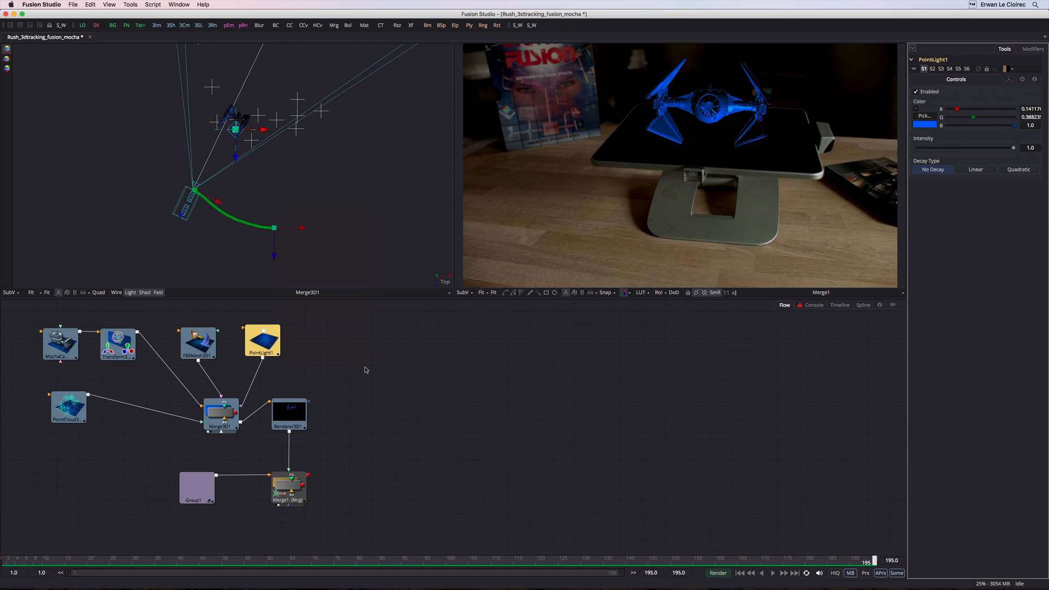
# Tilt FBXMesh3D1 slightly at frame 1 and nudge it along its depth axis, then check its placement at frame 195.
pyautogui.moveTo(873, 563); pyautogui.dragTo(2, 529)
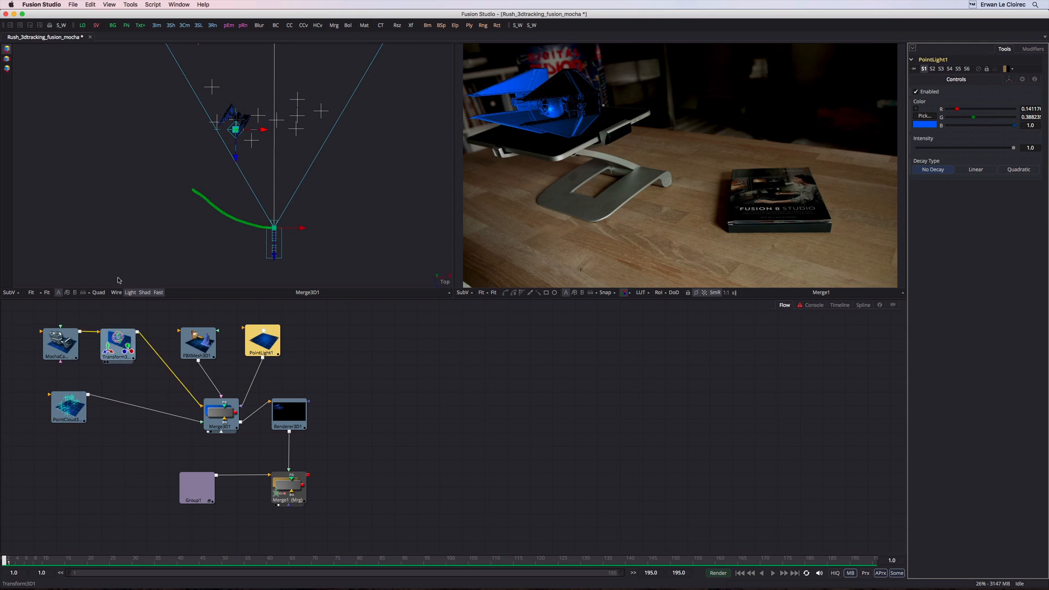
pyautogui.click(201, 345)
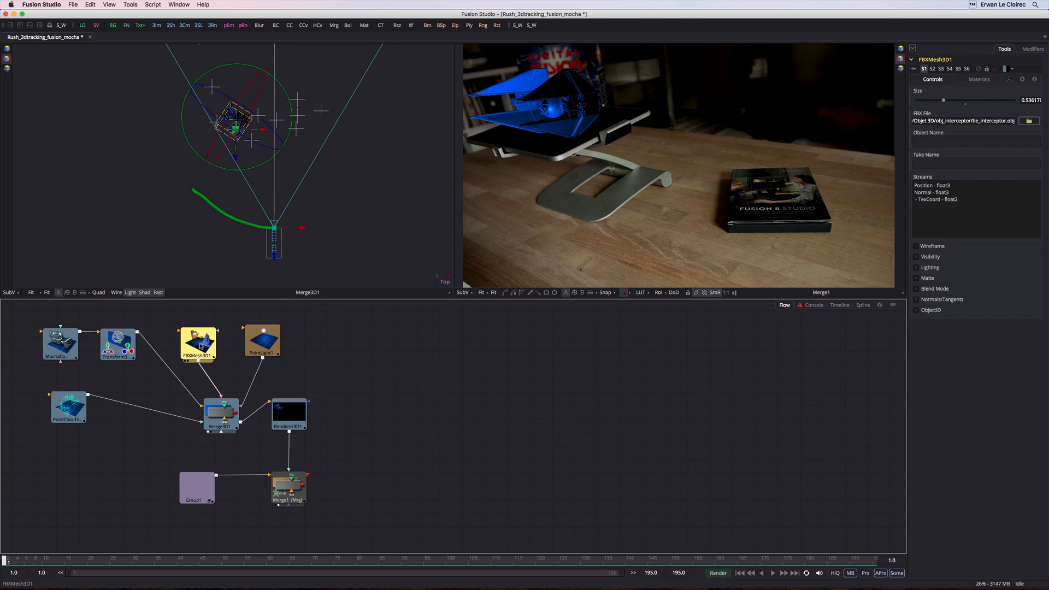
pyautogui.moveTo(227, 147); pyautogui.dragTo(227, 157)
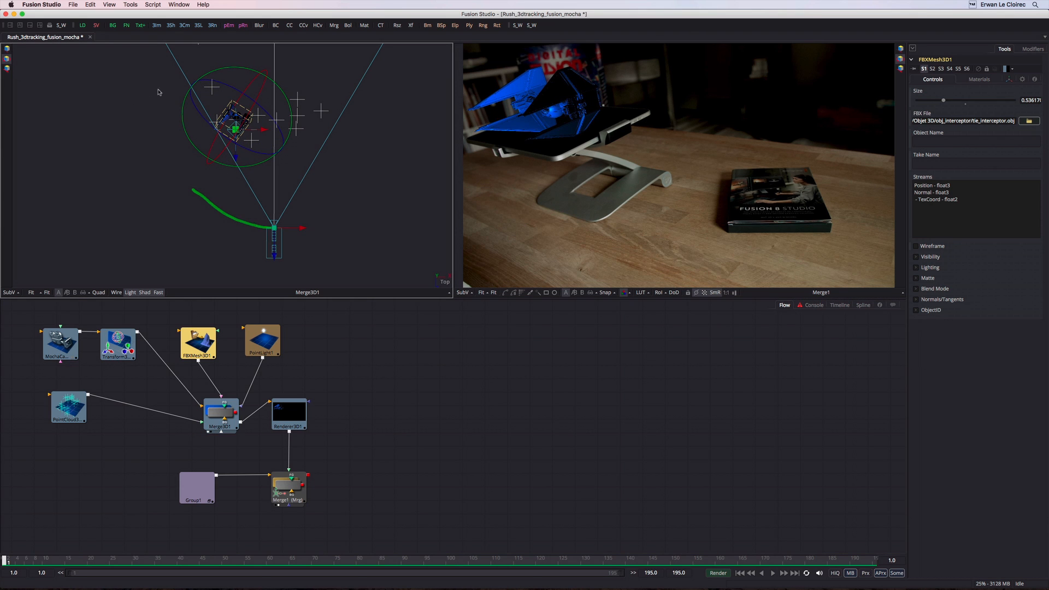
pyautogui.click(7, 48)
pyautogui.moveTo(221, 140); pyautogui.dragTo(225, 139)
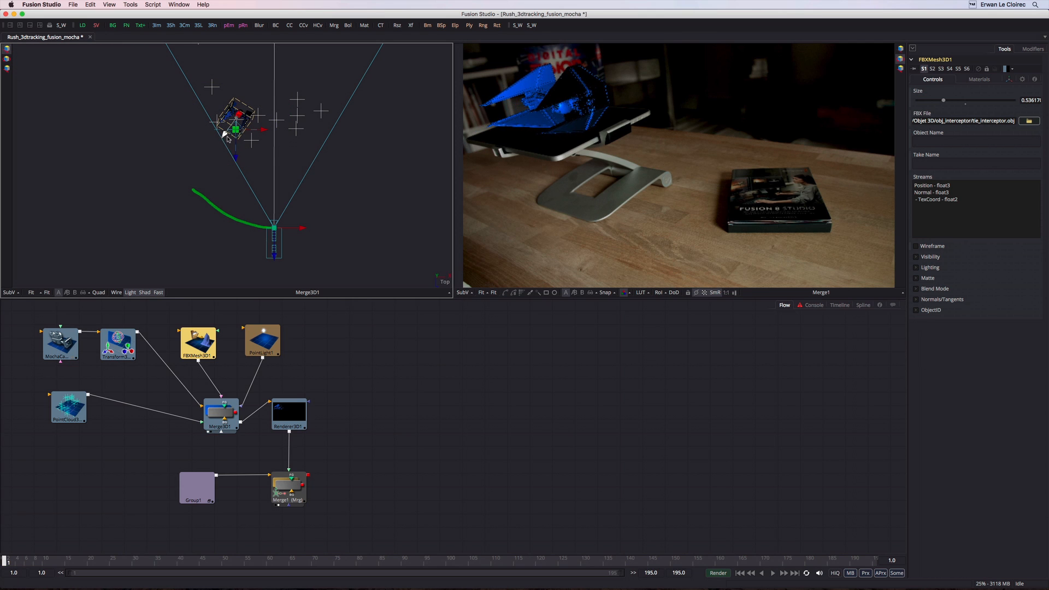
pyautogui.click(867, 561)
pyautogui.moveTo(871, 561); pyautogui.dragTo(889, 573)
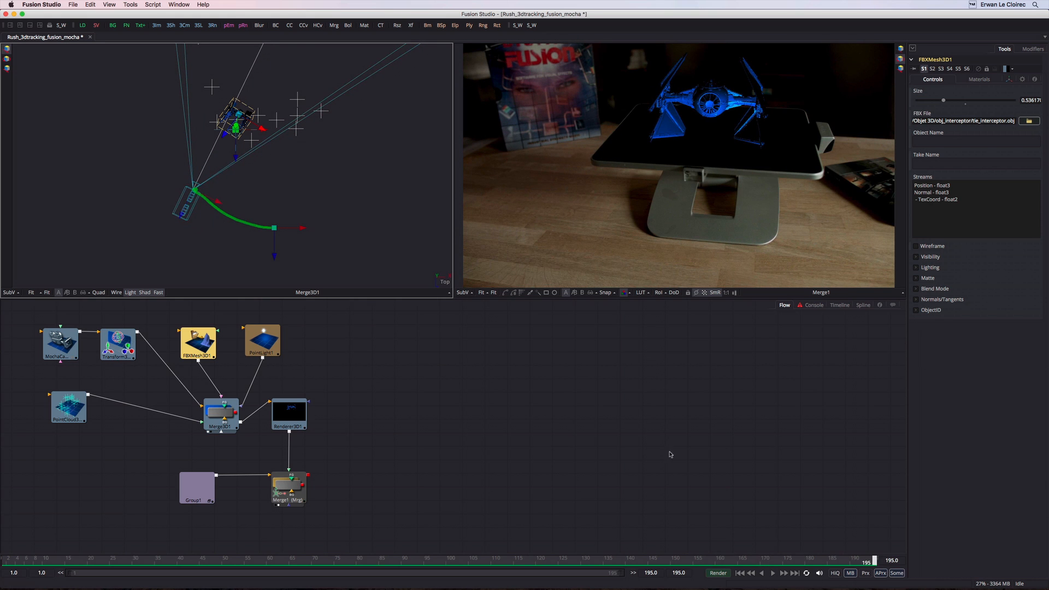
# Set PointLight1's intensity to 2.0 and scrub the shot back to frame 1.
pyautogui.click(259, 344)
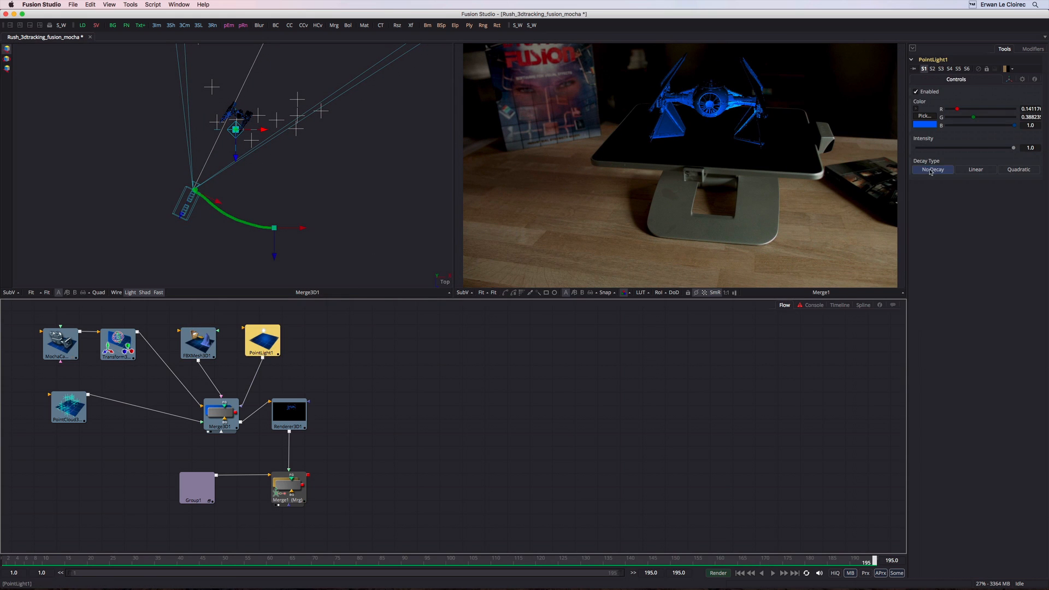
pyautogui.click(1030, 147)
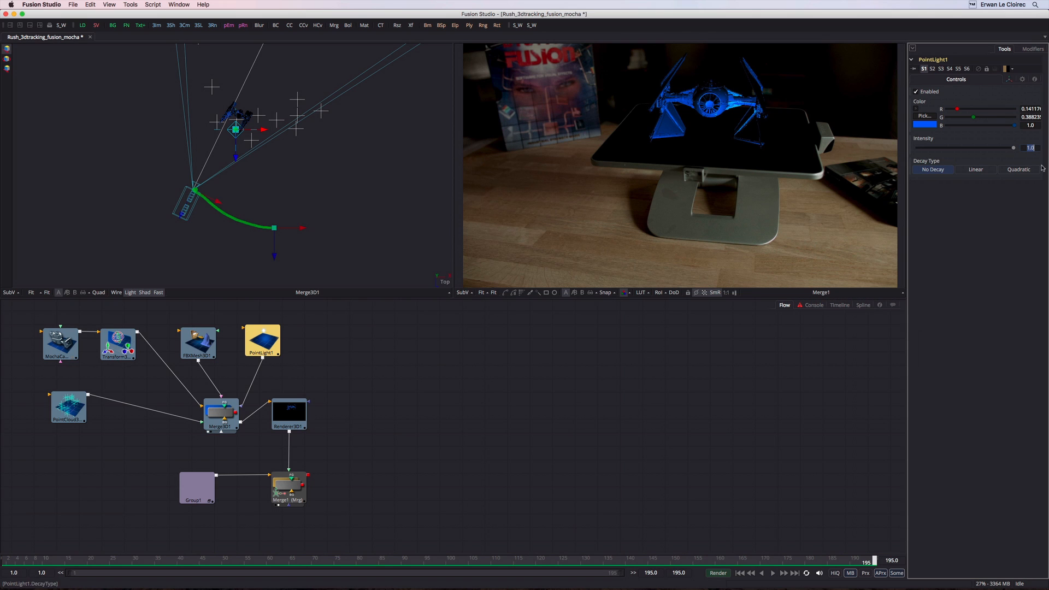
pyautogui.press('Tab')
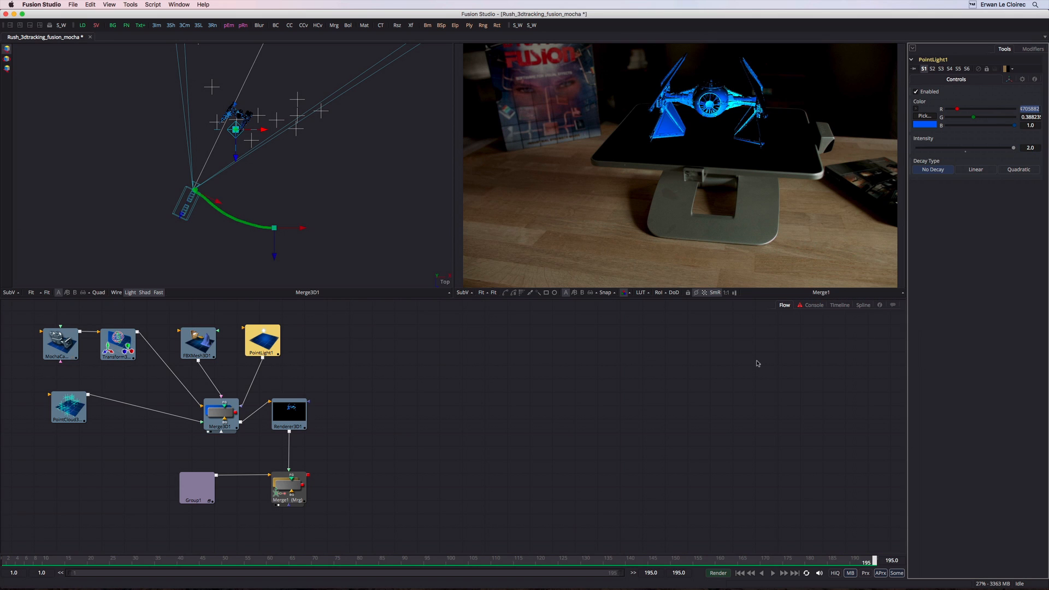
pyautogui.moveTo(872, 559); pyautogui.dragTo(5, 530)
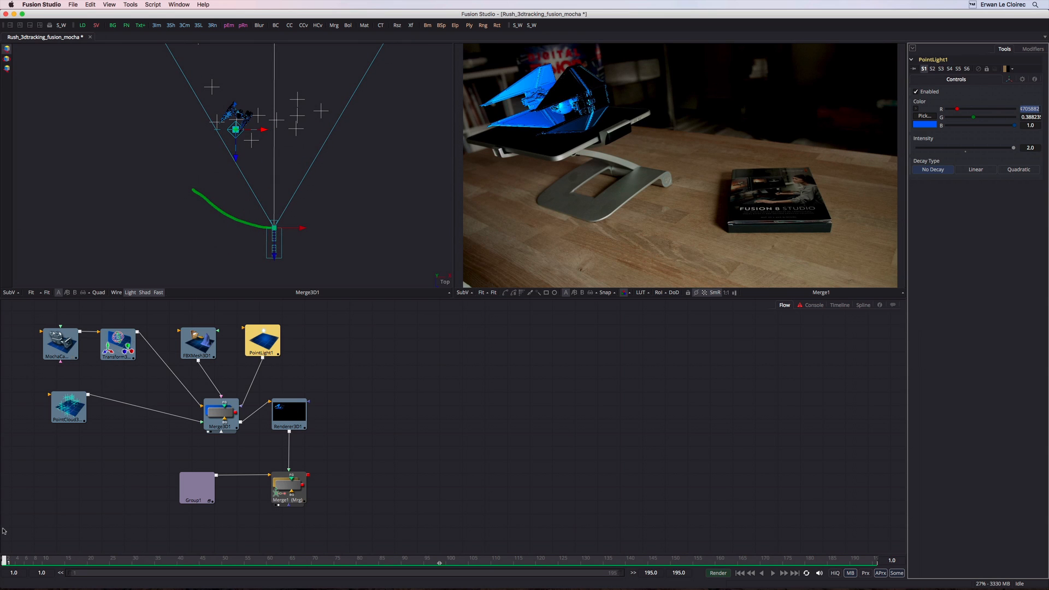
pyautogui.moveTo(5, 558); pyautogui.dragTo(2, 530)
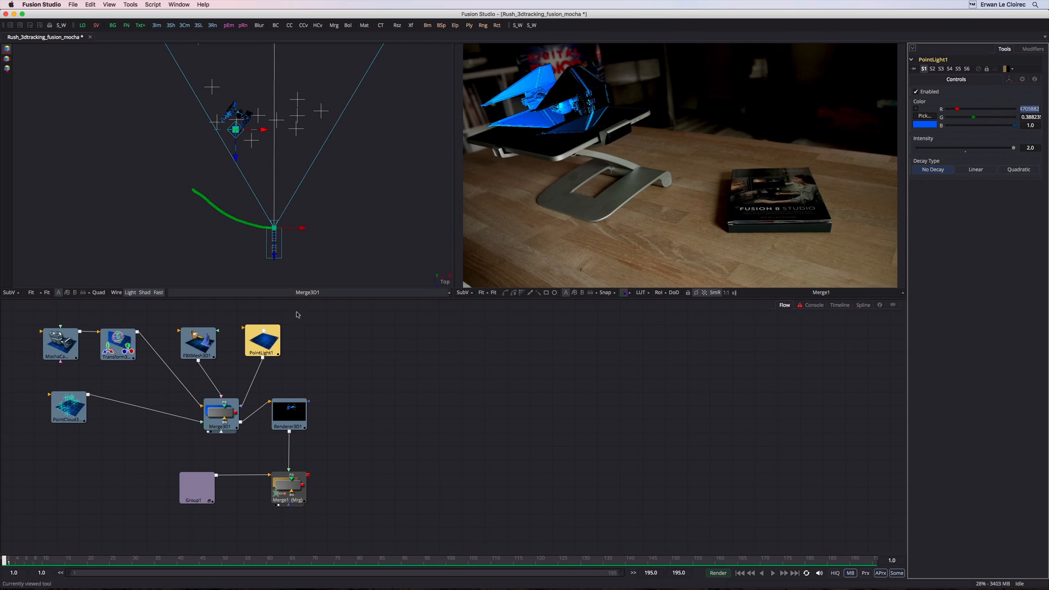
# Move Merge1 and Group1 away from Renderer3D1 in the flow to leave room for effect nodes.
pyautogui.moveTo(299, 417)
pyautogui.mouseDown()
pyautogui.moveTo(329, 419)
pyautogui.moveTo(311, 418)
pyautogui.mouseUp()
pyautogui.moveTo(299, 489); pyautogui.dragTo(496, 492)
pyautogui.moveTo(183, 485); pyautogui.dragTo(372, 493)
pyautogui.moveTo(295, 407); pyautogui.dragTo(315, 422)
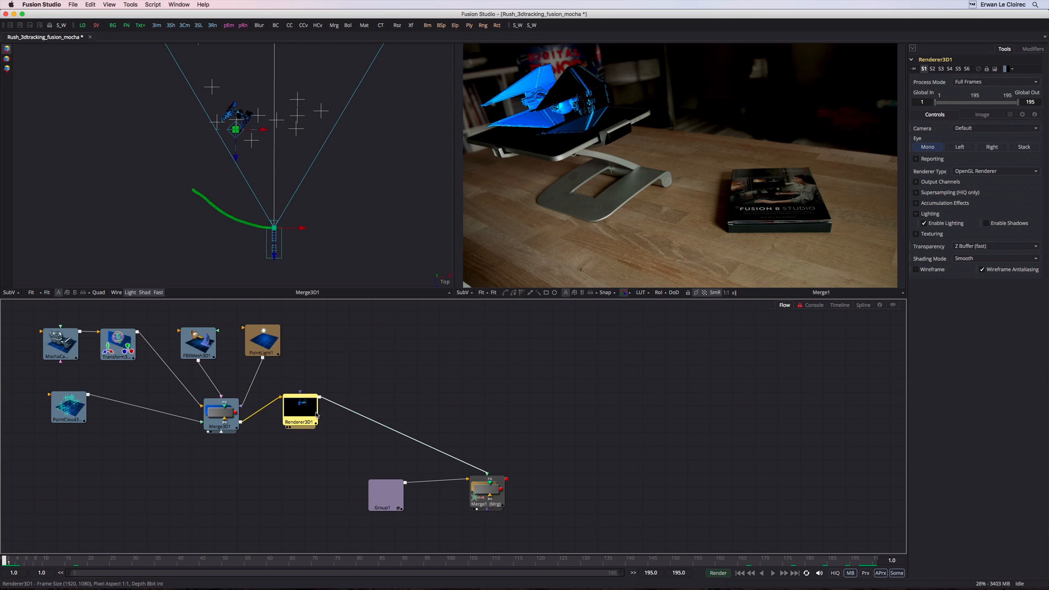
pyautogui.click(368, 433)
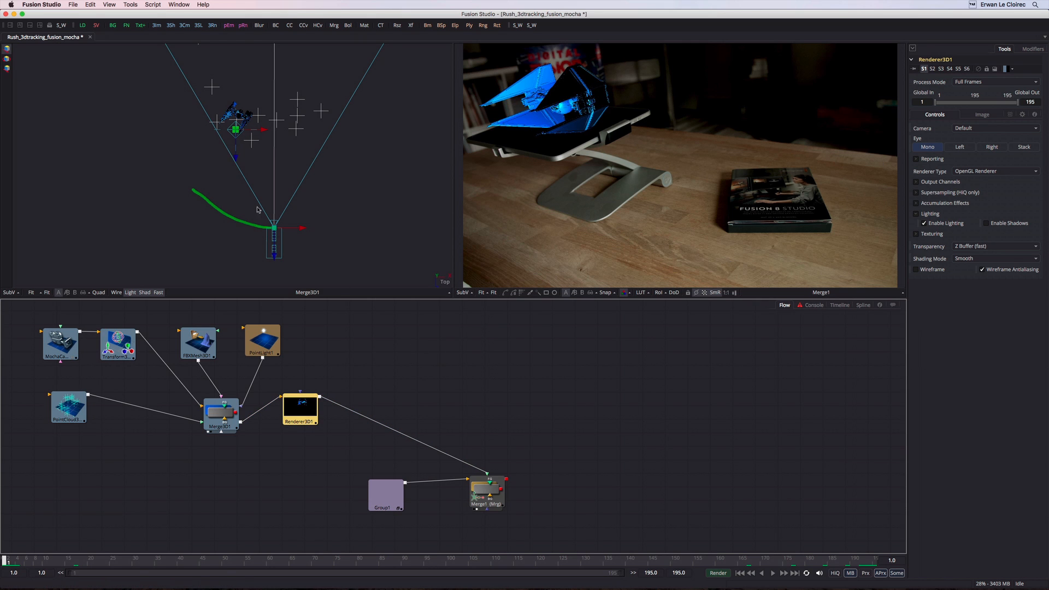
# Insert a TV effect from the tool library between Renderer3D1 and Merge1, and move the library clear of the composite.
pyautogui.click(49, 25)
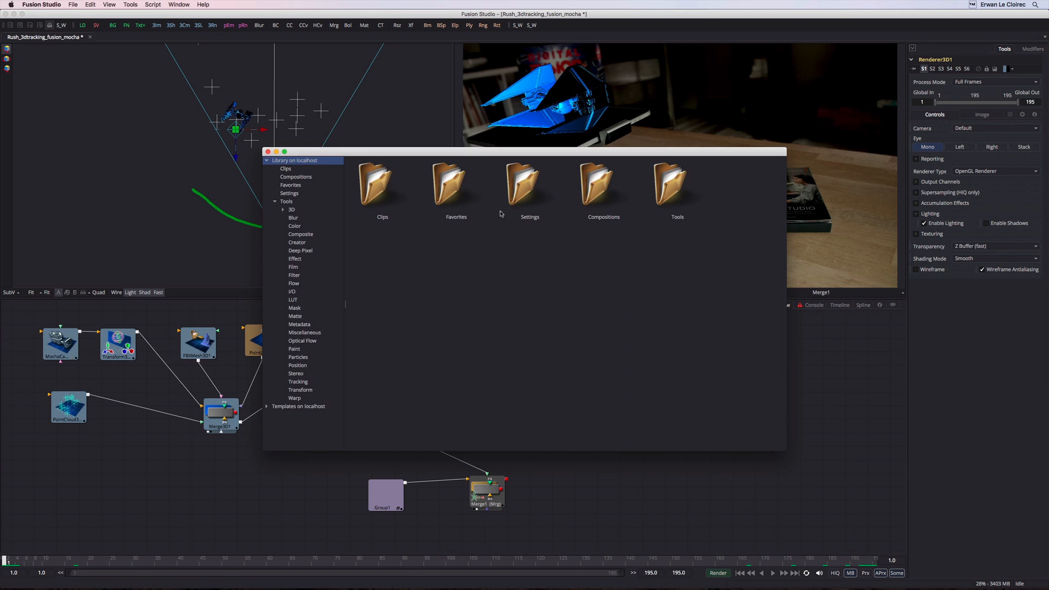
pyautogui.moveTo(457, 156); pyautogui.dragTo(721, 207)
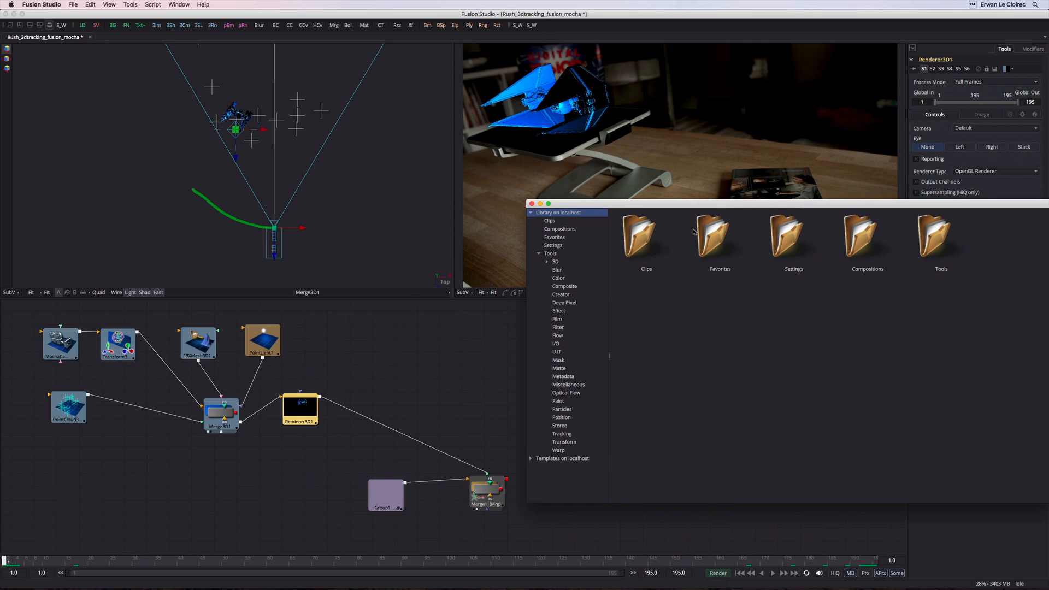
pyautogui.click(558, 295)
pyautogui.click(561, 303)
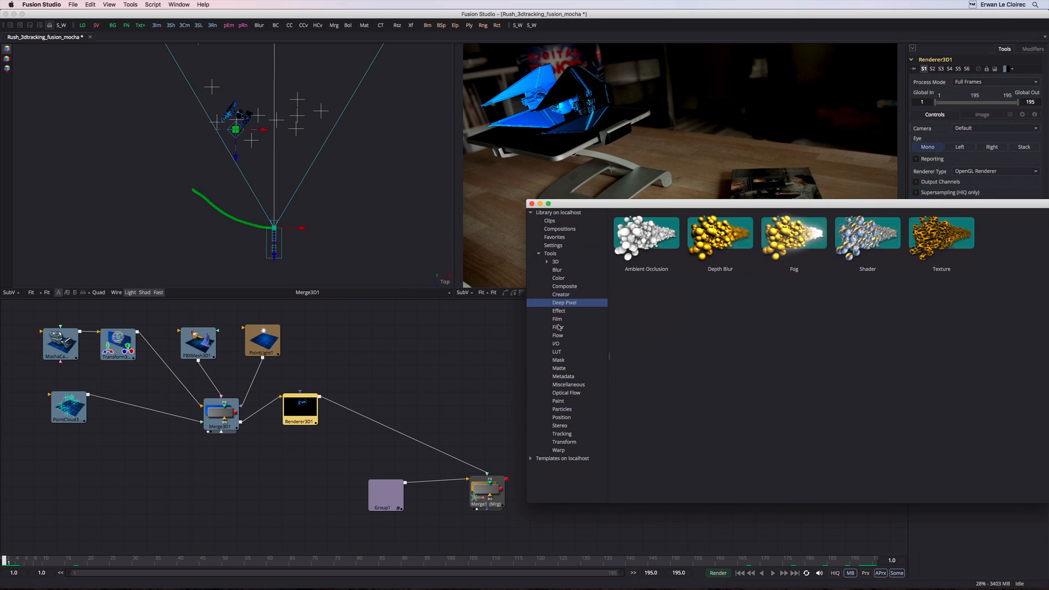
pyautogui.click(559, 311)
pyautogui.moveTo(788, 325); pyautogui.dragTo(383, 434)
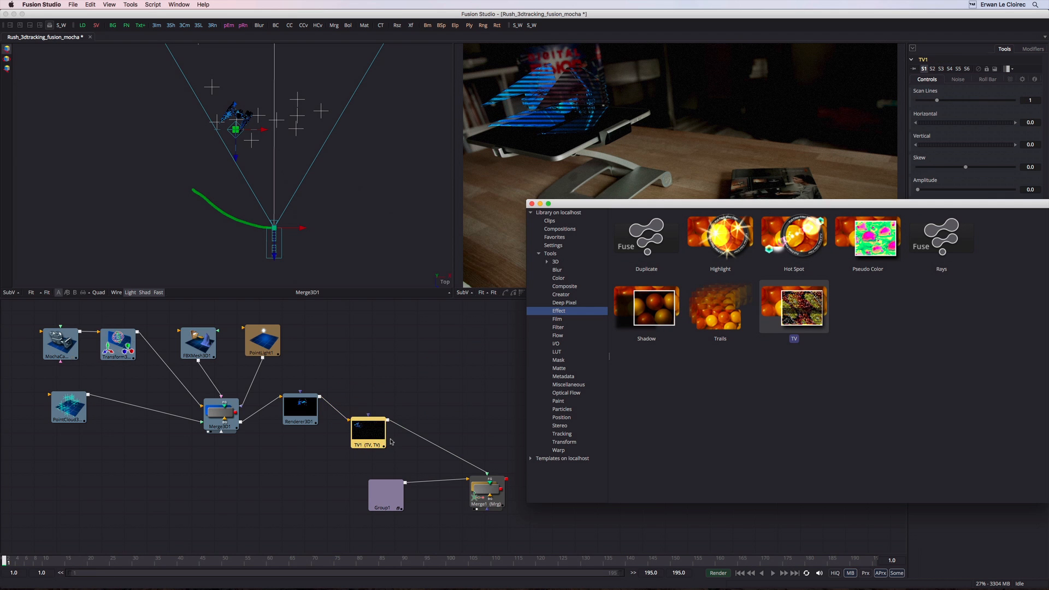
pyautogui.moveTo(617, 203); pyautogui.dragTo(606, 331)
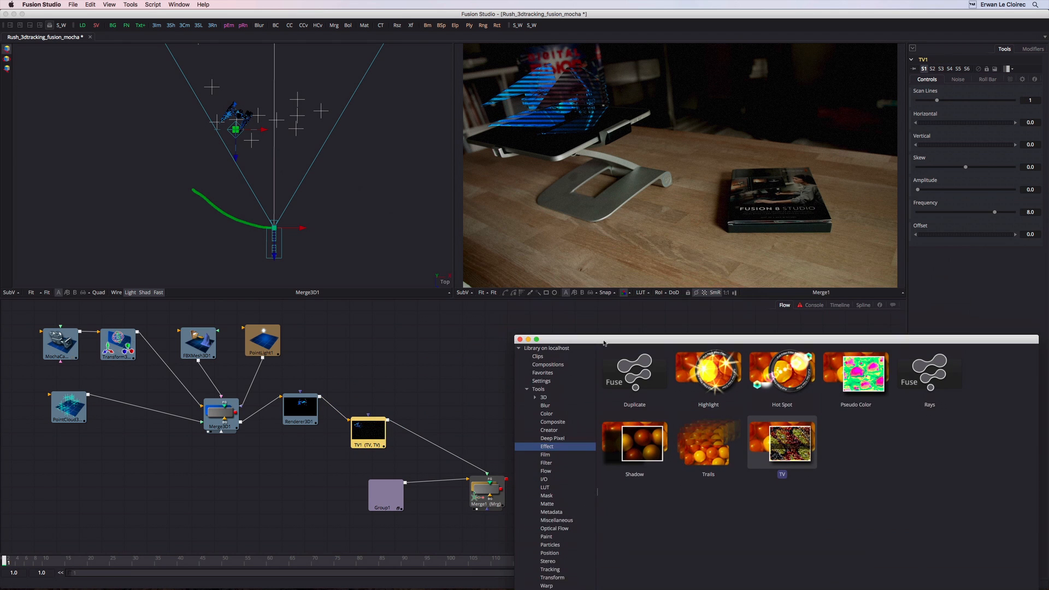
pyautogui.click(493, 293)
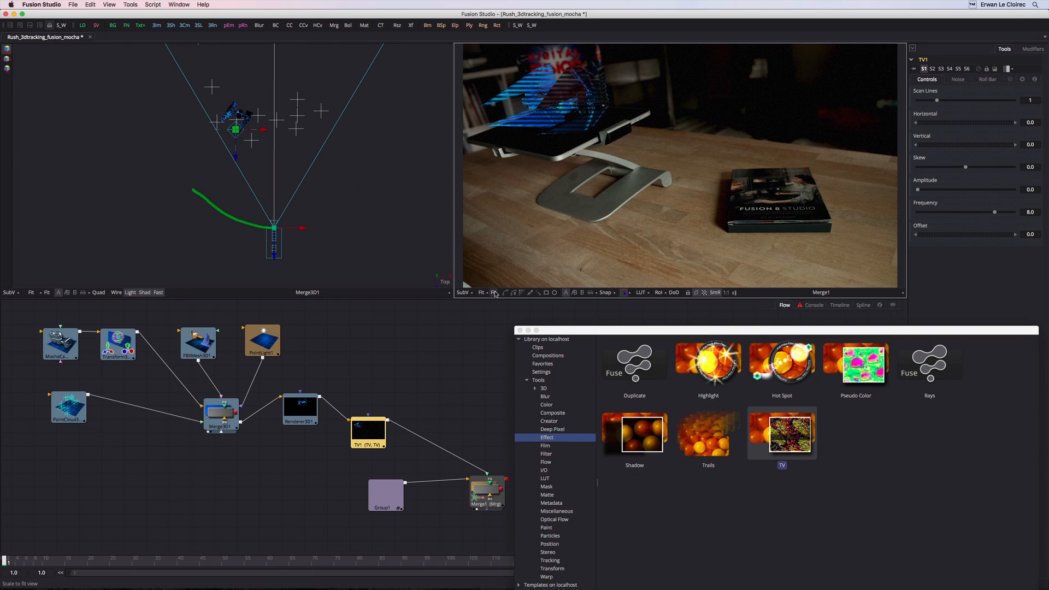
# Enlarge the viewer showing the composite in height and width, and move the tool library clear of the node flow.
pyautogui.moveTo(491, 299); pyautogui.dragTo(459, 350)
pyautogui.moveTo(453, 280); pyautogui.dragTo(354, 270)
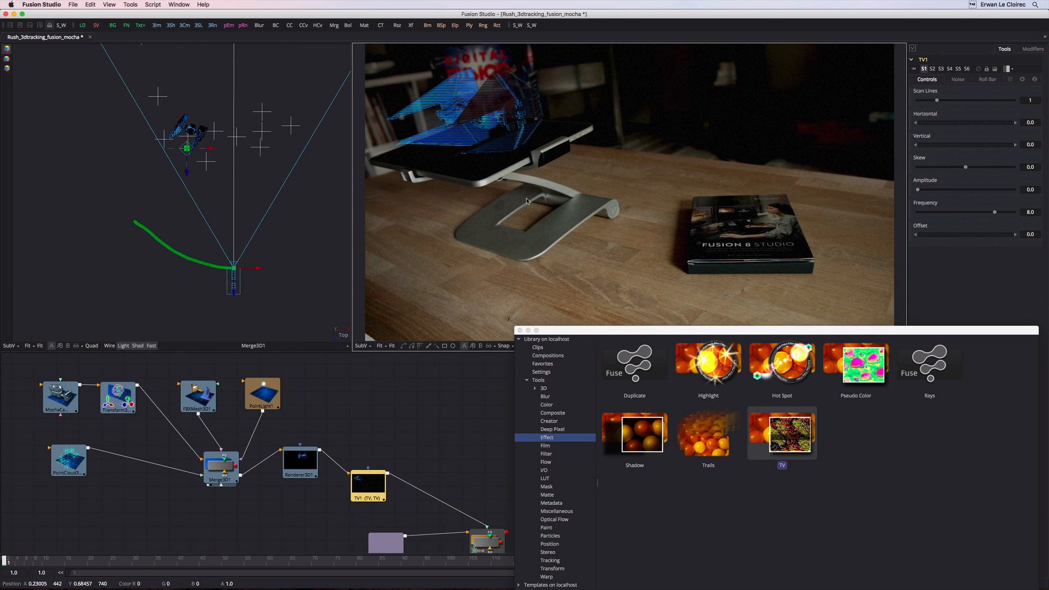
pyautogui.moveTo(691, 327); pyautogui.dragTo(720, 260)
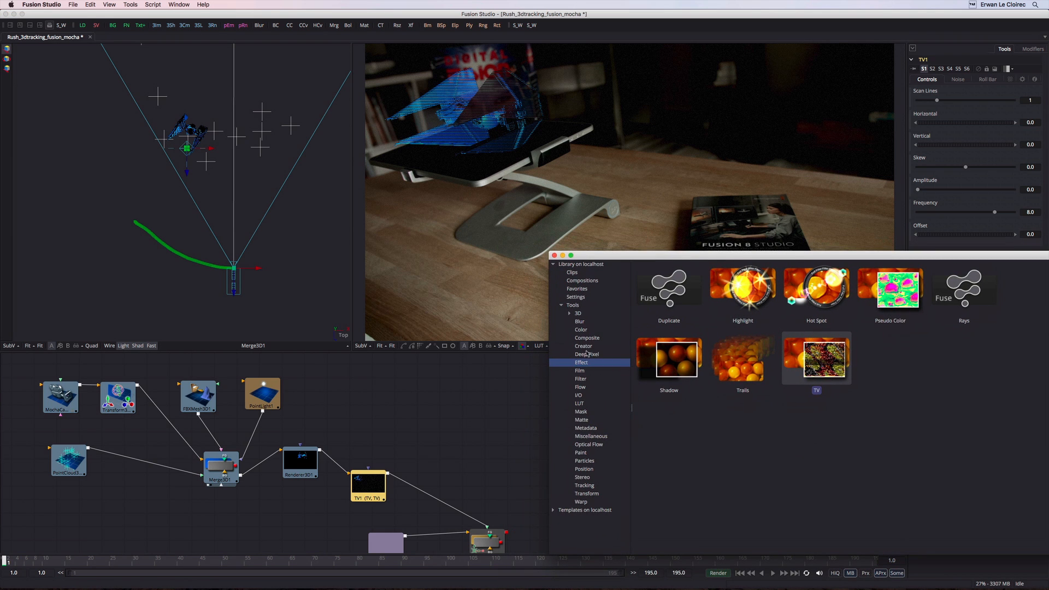
# Insert a Glow effect from the blur tools between TV1 and Merge1, and rearrange the TV1, Glow1, Merge1 and Group1 nodes.
pyautogui.click(580, 322)
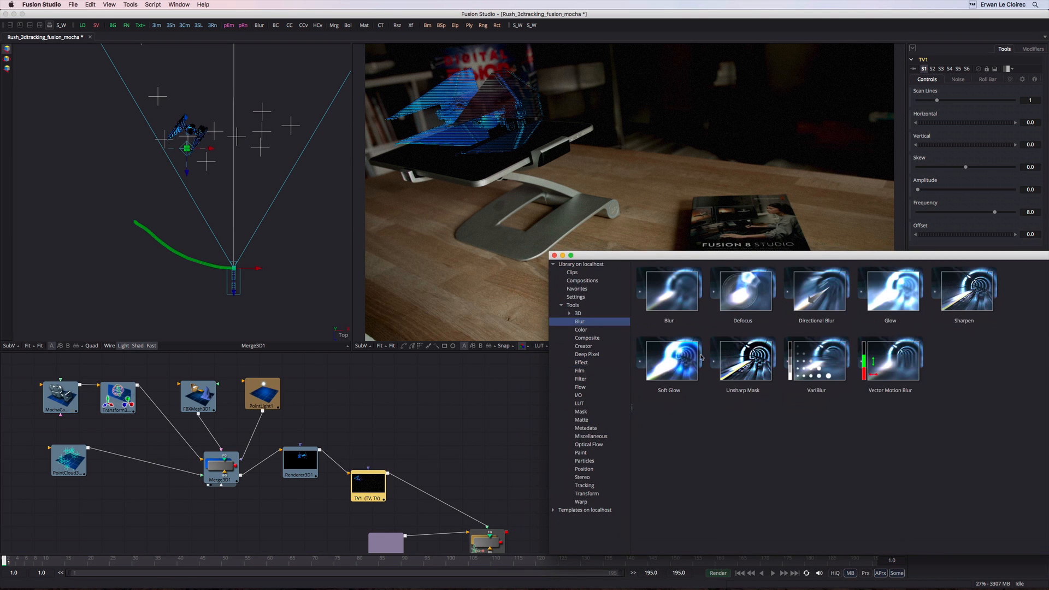
pyautogui.moveTo(868, 315); pyautogui.dragTo(433, 494)
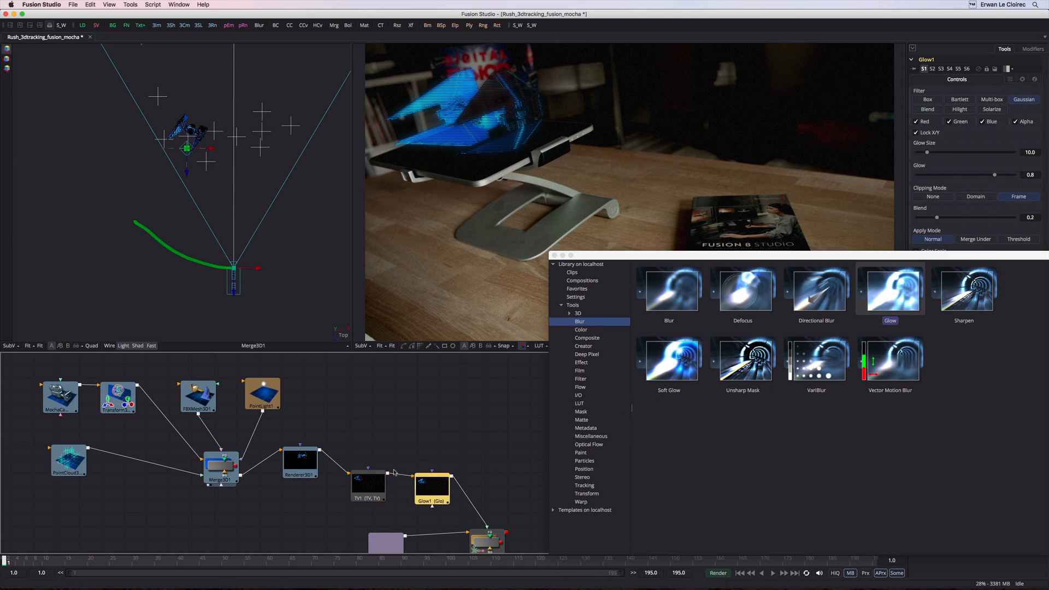
pyautogui.moveTo(363, 481); pyautogui.dragTo(360, 462)
pyautogui.moveTo(428, 480); pyautogui.dragTo(428, 473)
pyautogui.moveTo(488, 545); pyautogui.dragTo(487, 538)
pyautogui.moveTo(385, 528); pyautogui.dragTo(385, 517)
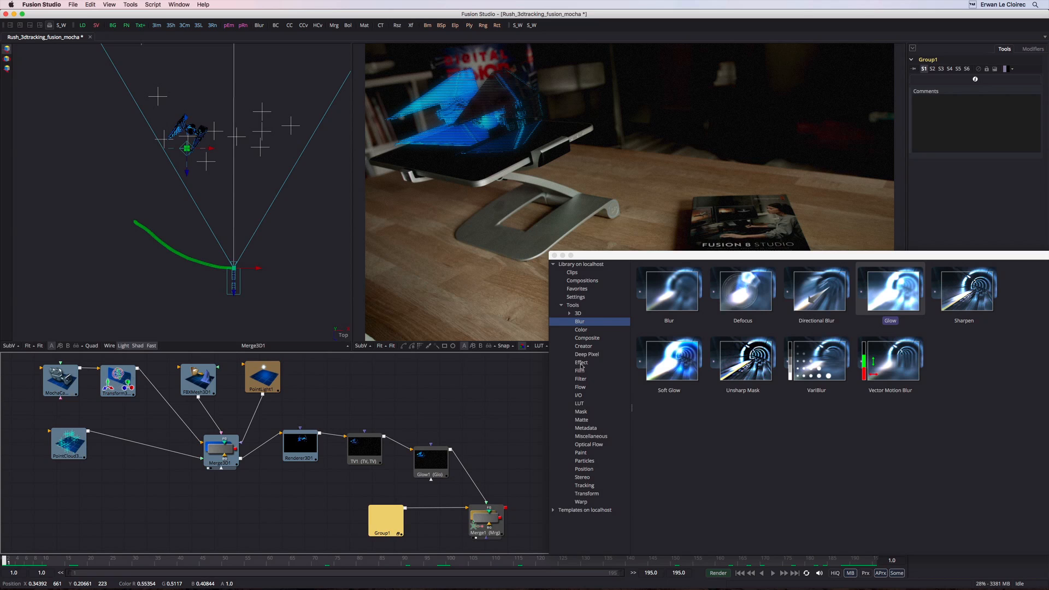
# Insert a Color Corrector between Renderer3D1 and TV1 and another between Group1 and Merge1, reposition Group1, and close the tool library.
pyautogui.click(581, 329)
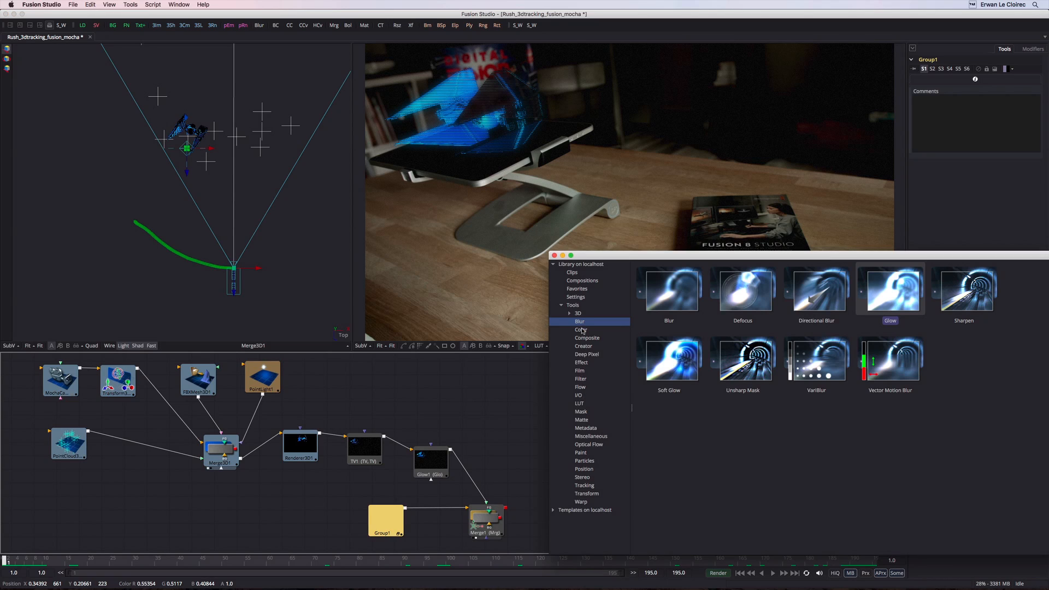
pyautogui.moveTo(876, 296); pyautogui.dragTo(284, 452)
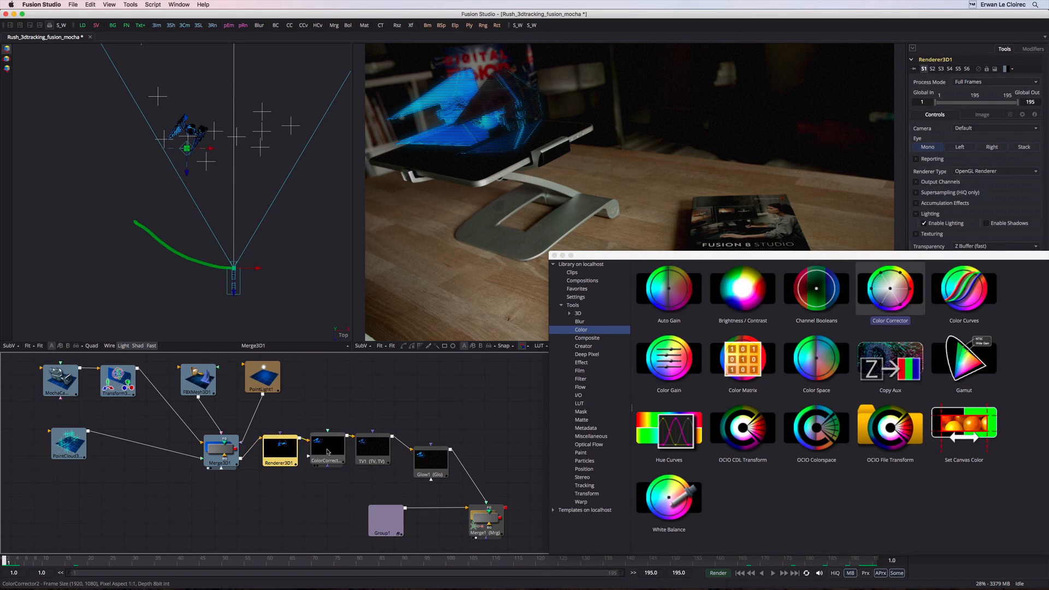
pyautogui.moveTo(385, 524); pyautogui.dragTo(338, 522)
pyautogui.moveTo(894, 304); pyautogui.dragTo(382, 516)
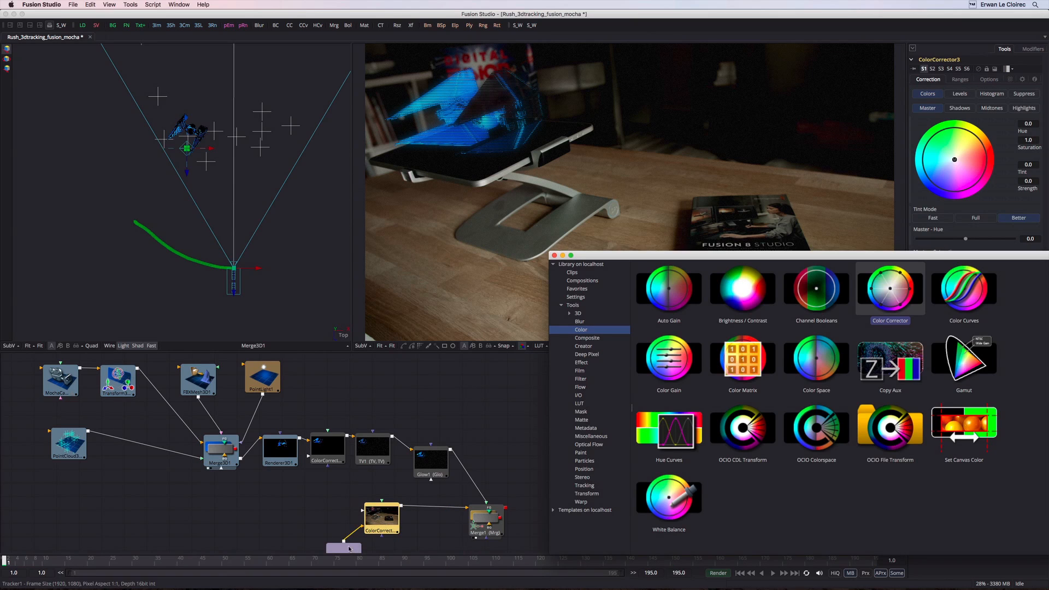
pyautogui.moveTo(349, 548); pyautogui.dragTo(321, 510)
pyautogui.click(321, 510)
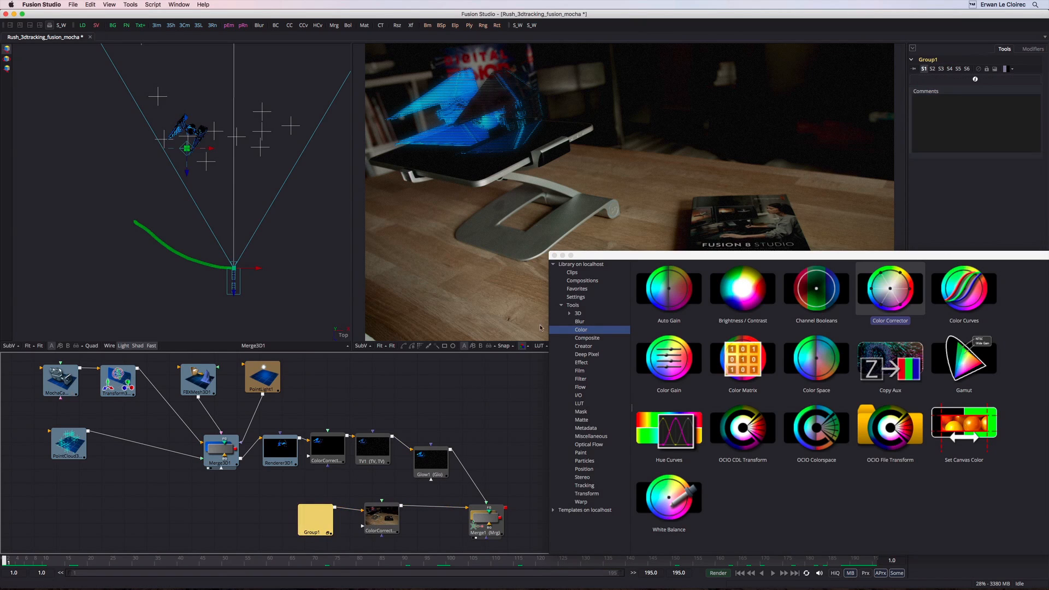
pyautogui.click(554, 256)
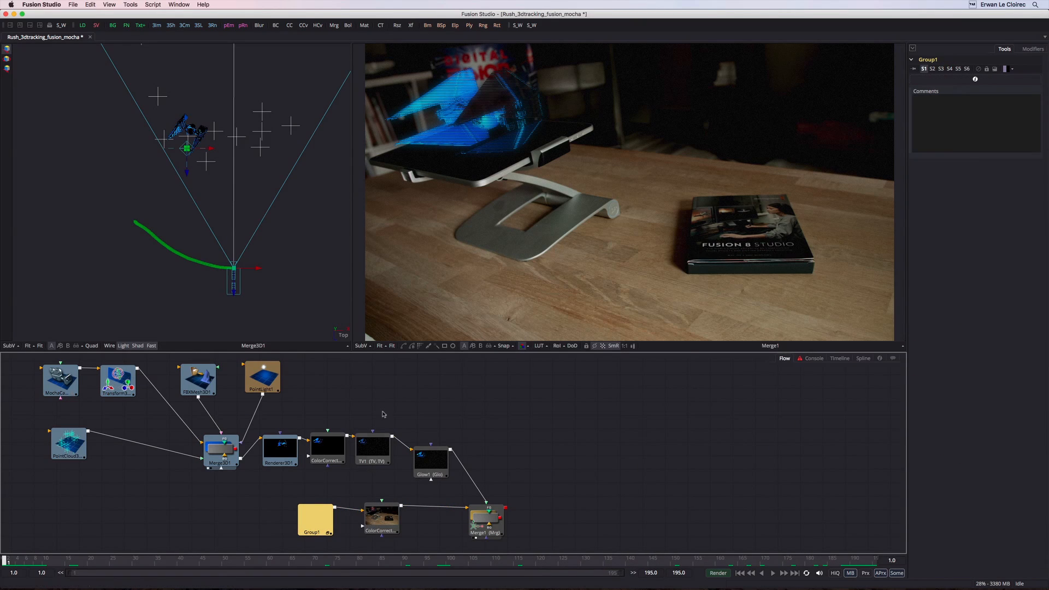
# Tint the footage blue in ColorCorrector3 with a strength of about 0.34, and lower its master RGB brightness to about -0.08.
pyautogui.click(381, 519)
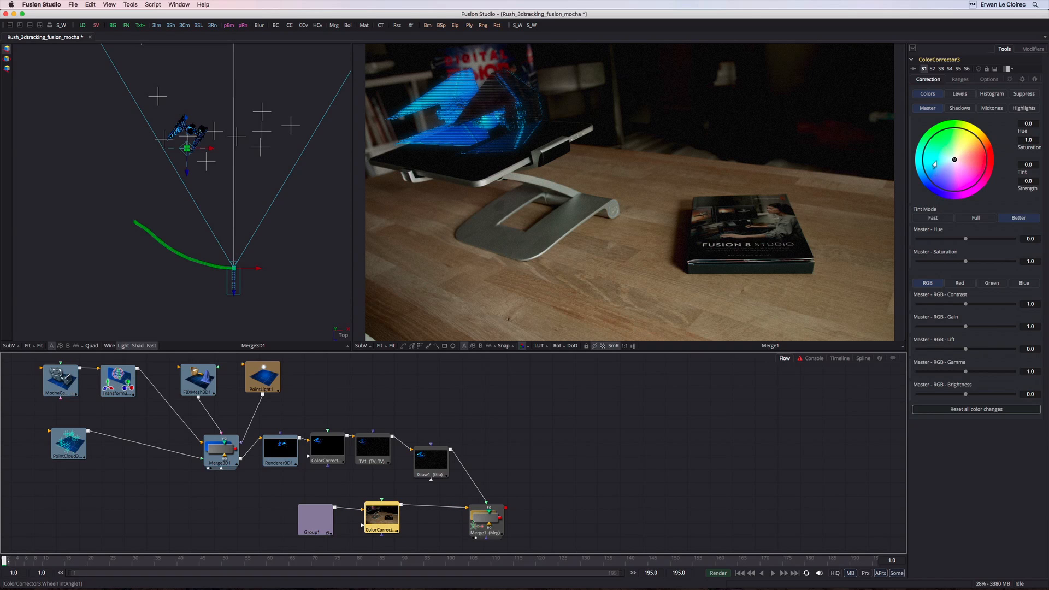
pyautogui.moveTo(953, 161); pyautogui.dragTo(941, 184)
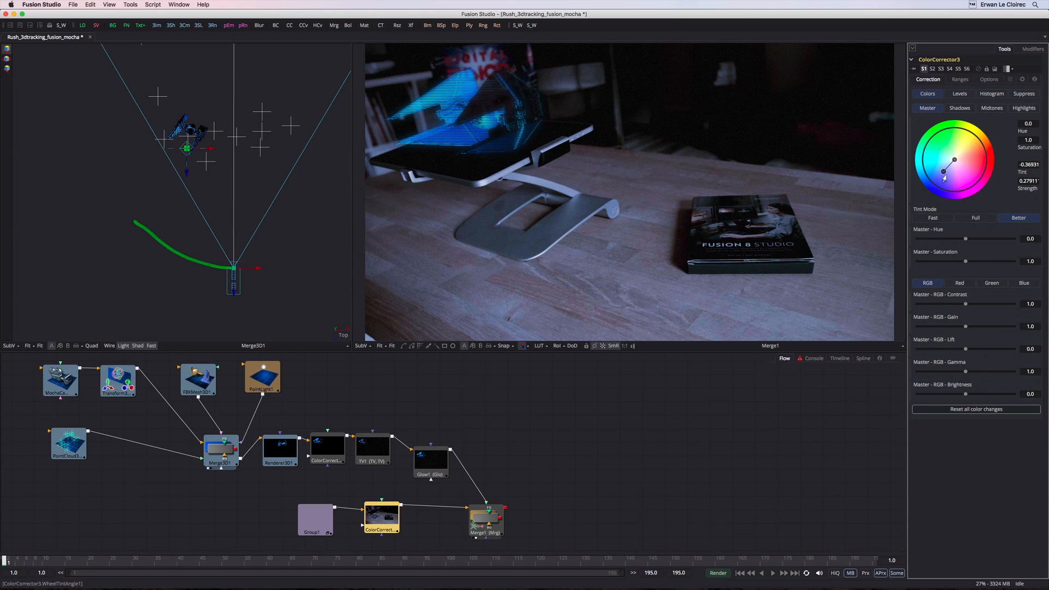
pyautogui.moveTo(940, 175); pyautogui.dragTo(943, 170)
pyautogui.moveTo(965, 395); pyautogui.dragTo(962, 395)
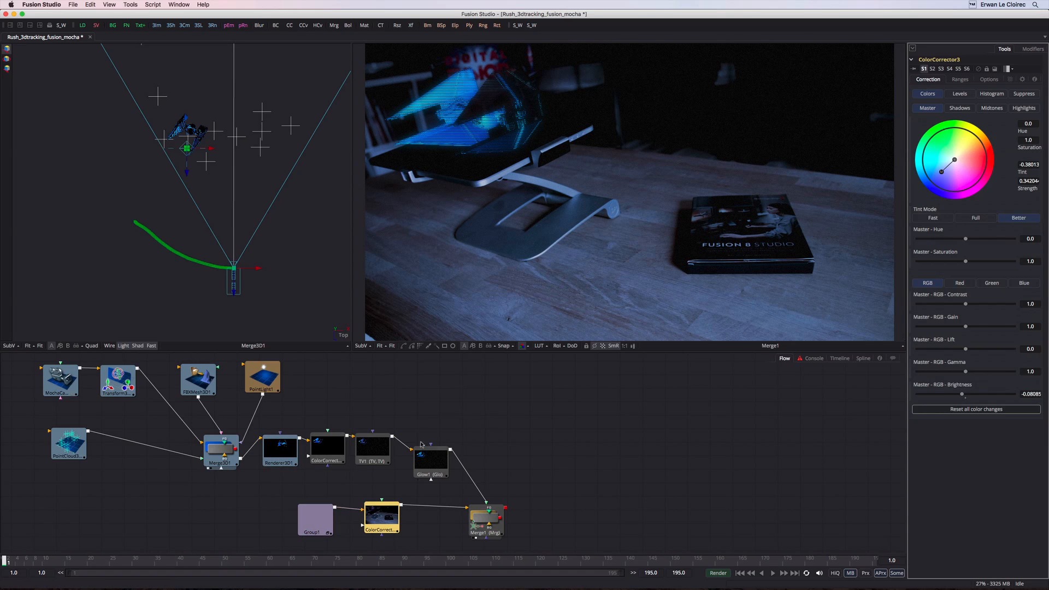
# Align Glow1 with TV1 in the flow, set TV1's scan lines to 2, and check the hologram along the timeline.
pyautogui.moveTo(426, 459); pyautogui.dragTo(425, 446)
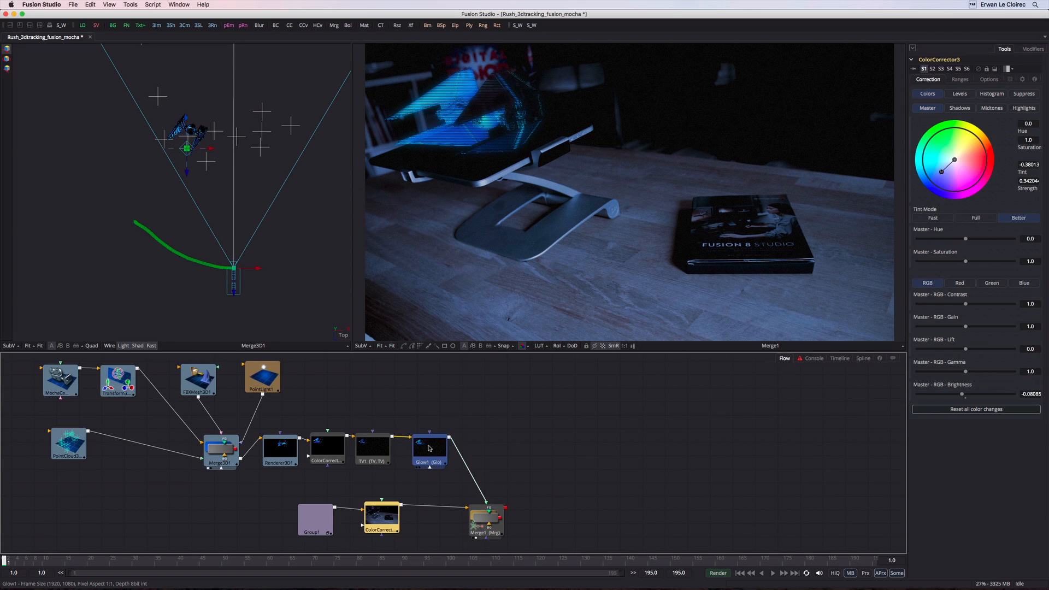
pyautogui.click(370, 452)
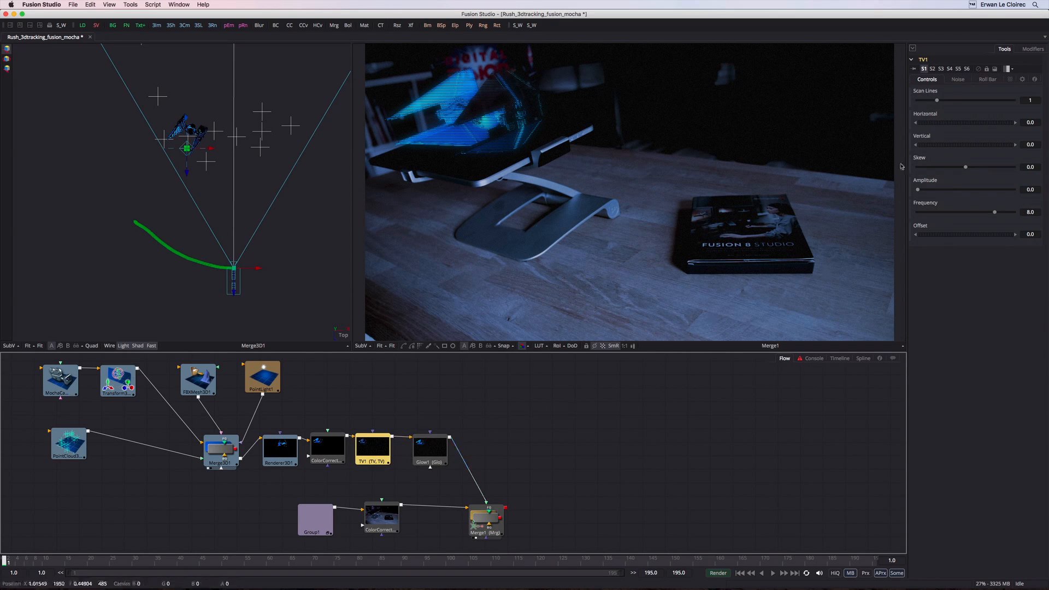
pyautogui.write('2')
pyautogui.press('Tab')
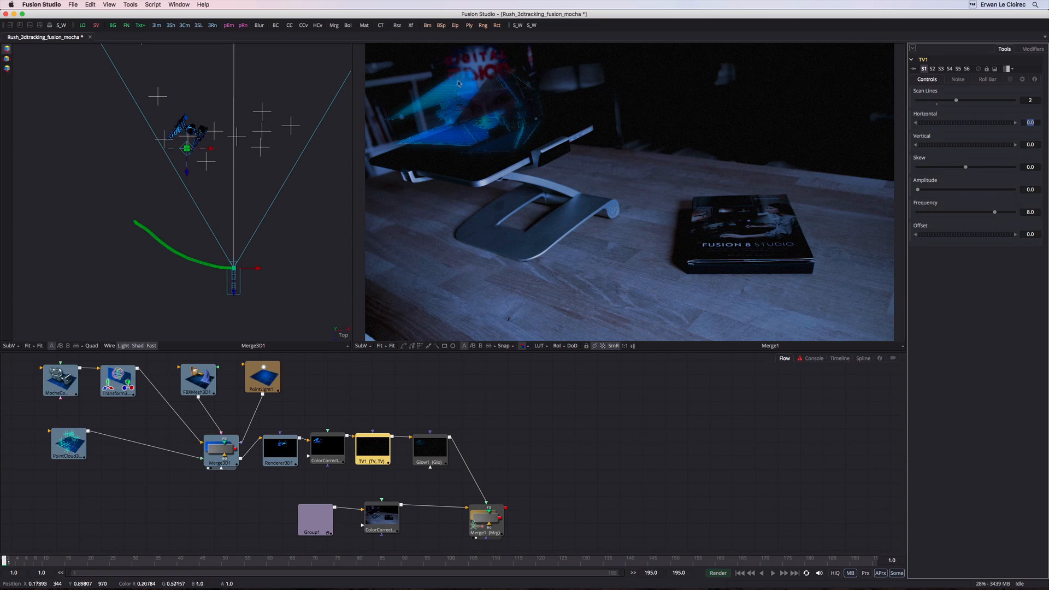
pyautogui.moveTo(7, 563); pyautogui.dragTo(1, 520)
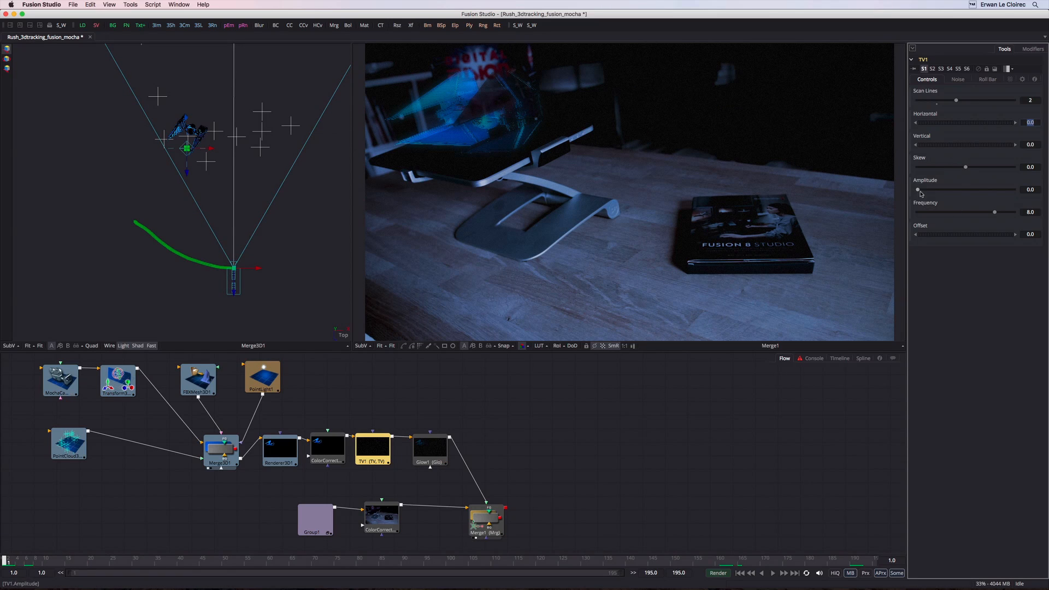
# Try a TV1 amplitude of about 2.77, check the distortion at frame 157, and reset the amplitude to 0.
pyautogui.moveTo(918, 191); pyautogui.dragTo(946, 193)
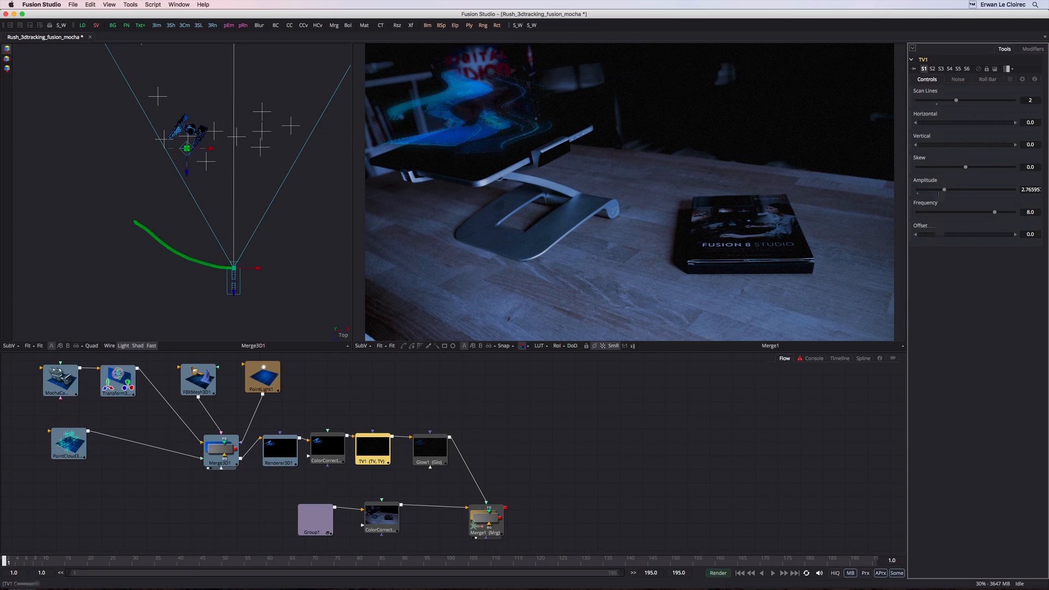
pyautogui.moveTo(6, 560); pyautogui.dragTo(707, 556)
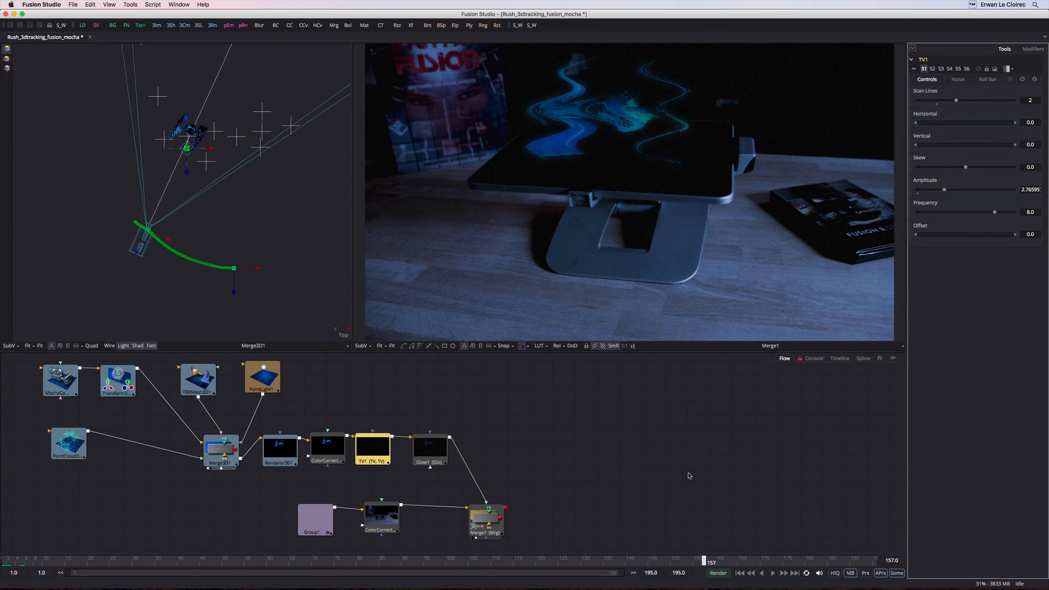
pyautogui.moveTo(944, 190); pyautogui.dragTo(918, 194)
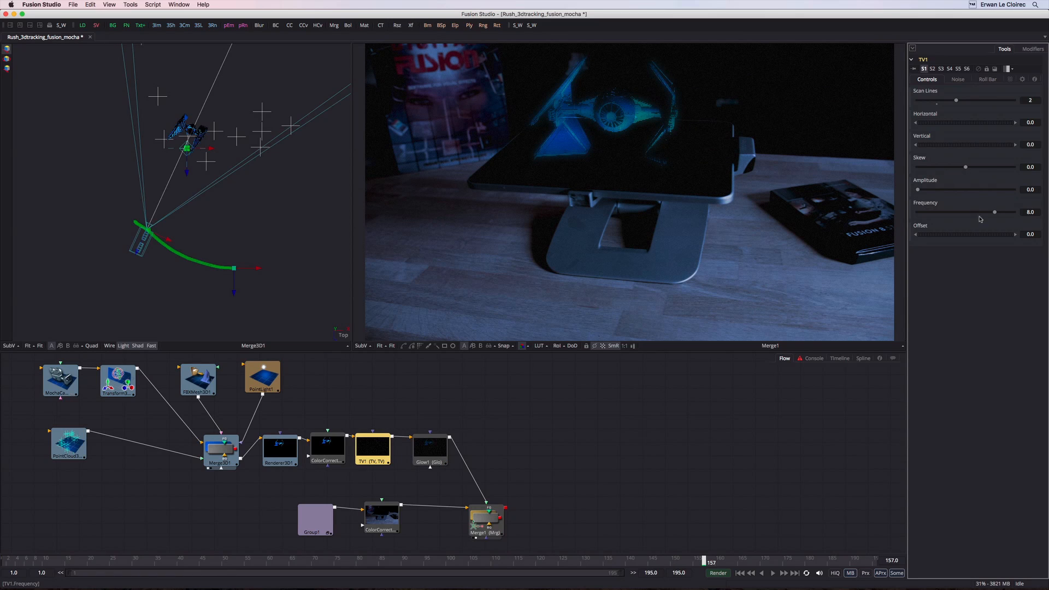
pyautogui.moveTo(993, 216)
pyautogui.mouseDown()
pyautogui.moveTo(982, 214)
pyautogui.moveTo(997, 212)
pyautogui.mouseUp()
# Set TV1's noise power to 0 and its roll bar to about 0.74 strength, 0.29 size and -0.22 offset.
pyautogui.click(959, 80)
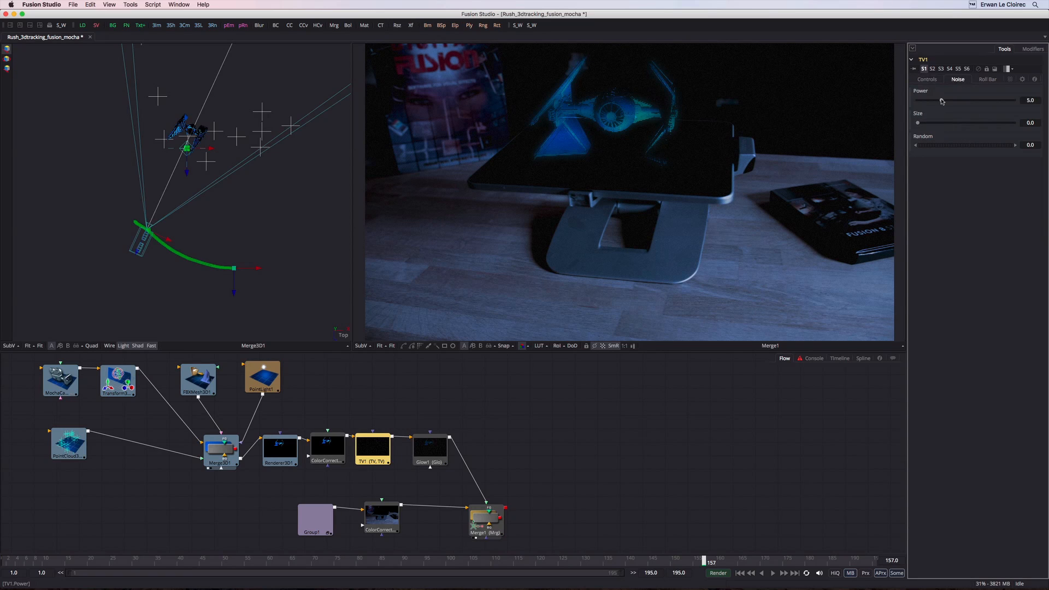
pyautogui.moveTo(941, 103); pyautogui.dragTo(918, 103)
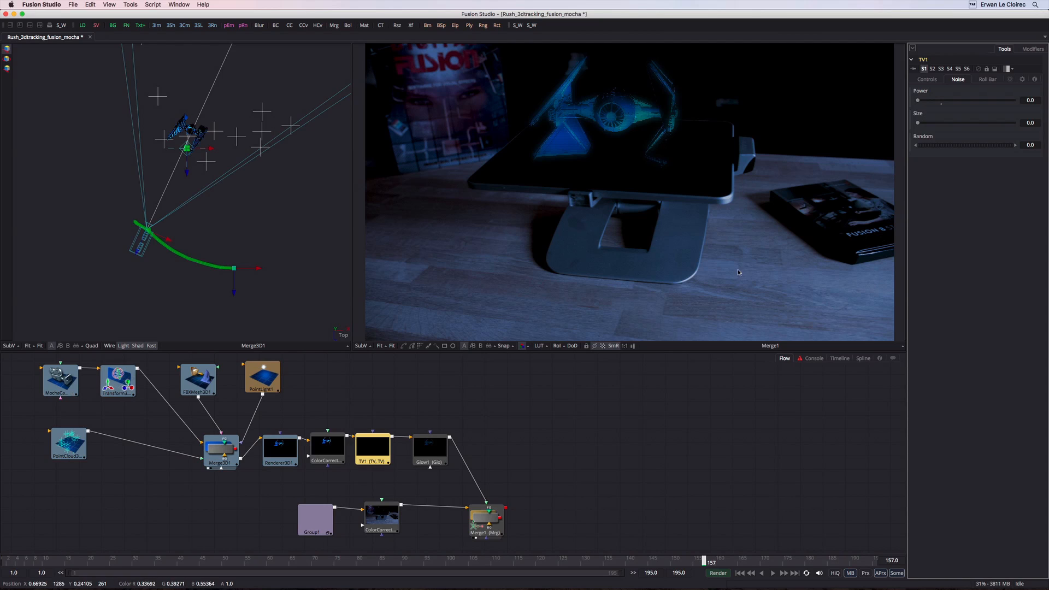
pyautogui.click(987, 80)
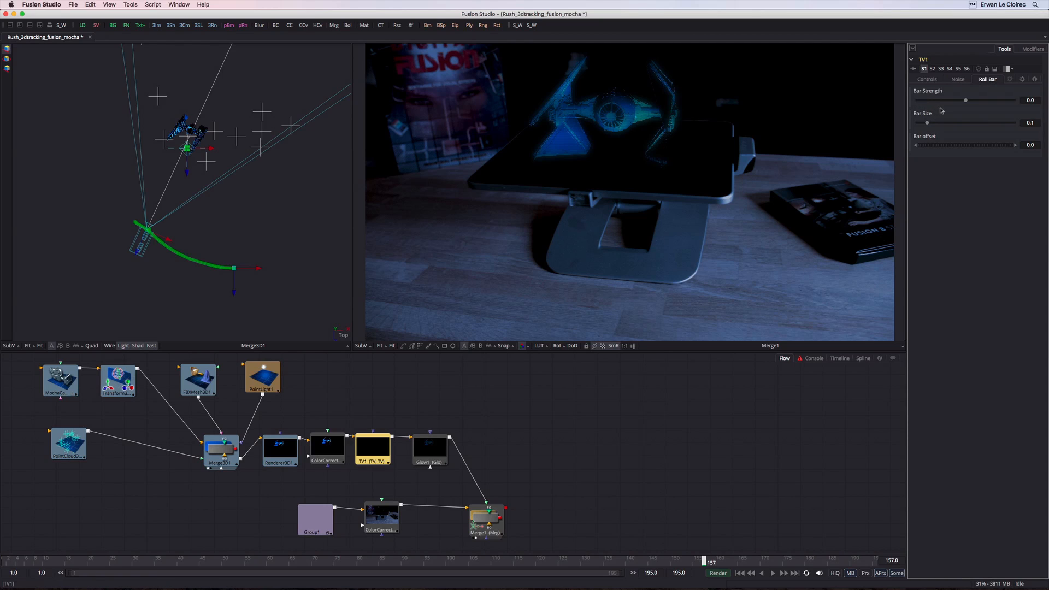
pyautogui.moveTo(927, 126); pyautogui.dragTo(989, 102)
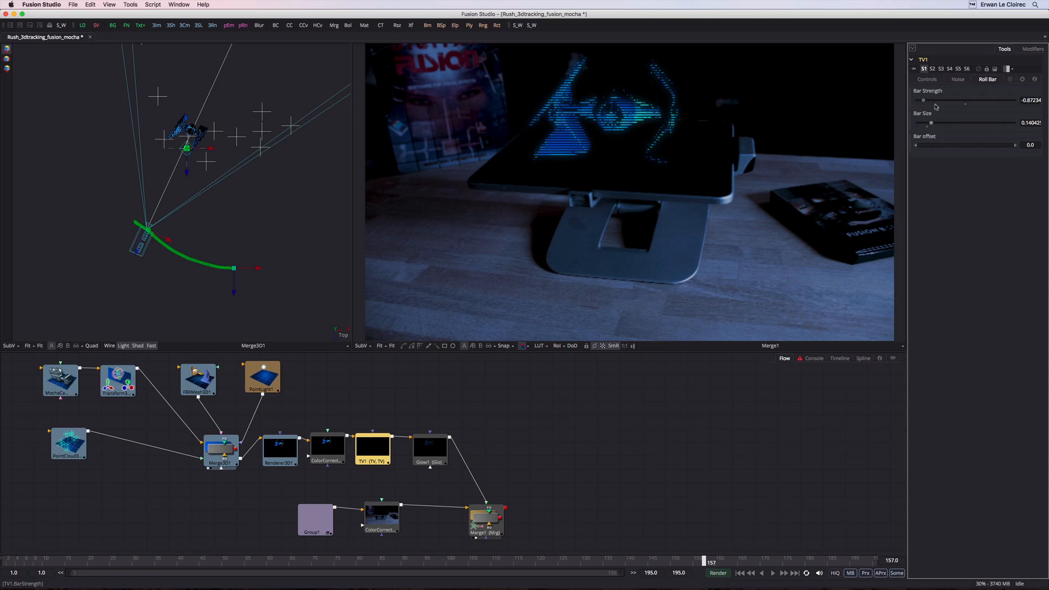
pyautogui.moveTo(931, 123); pyautogui.dragTo(978, 146)
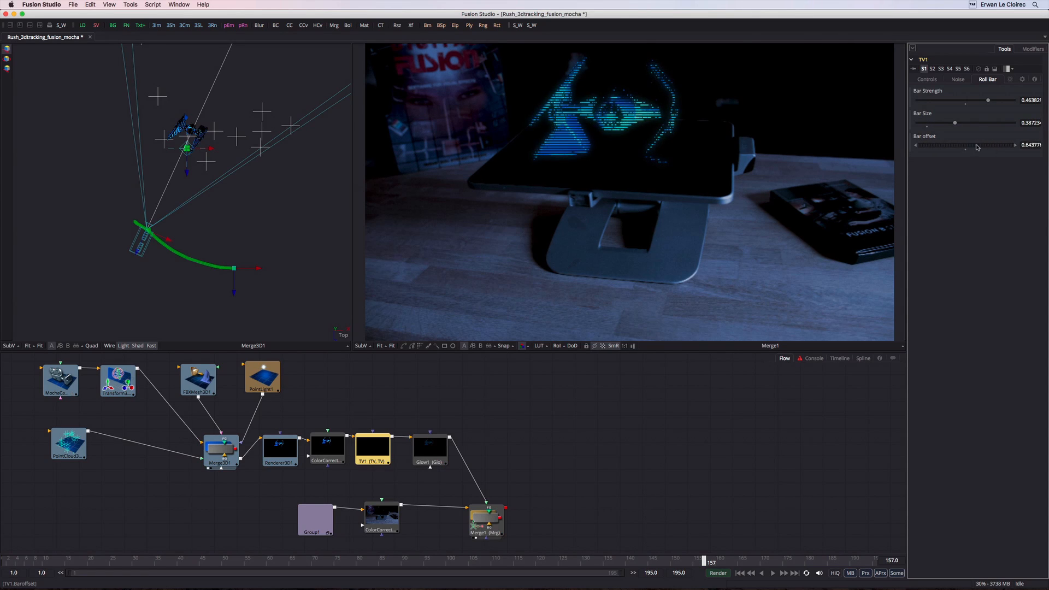
pyautogui.moveTo(988, 101); pyautogui.dragTo(915, 145)
# Animate TV1's roll bar offset with a value of 10 at frame 195, and show TV1 alone in the first viewer.
pyautogui.moveTo(704, 563); pyautogui.dragTo(874, 562)
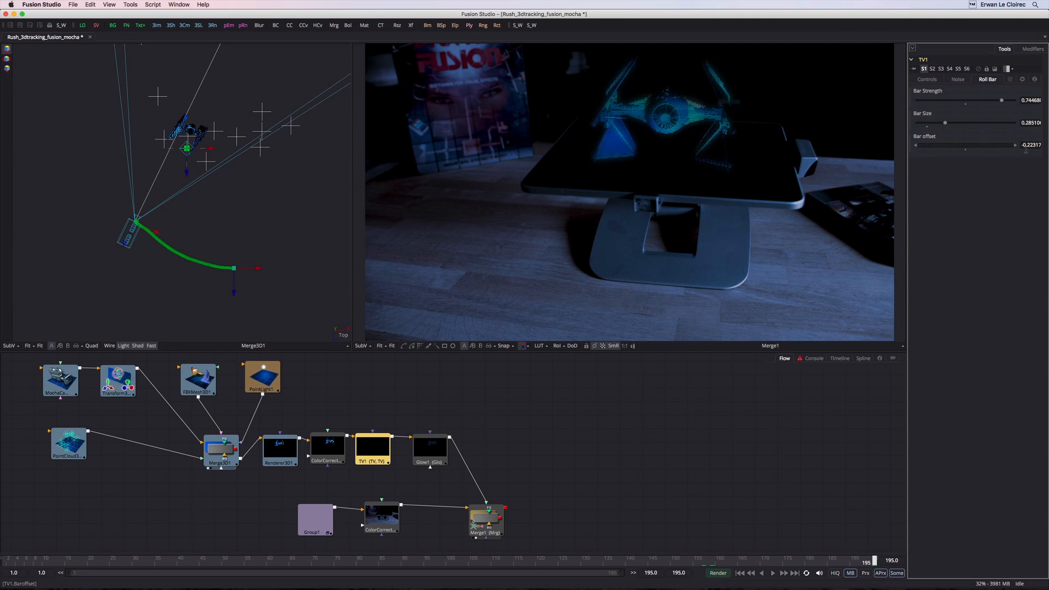
pyautogui.rightClick(922, 141)
pyautogui.click(934, 143)
pyautogui.press('1')
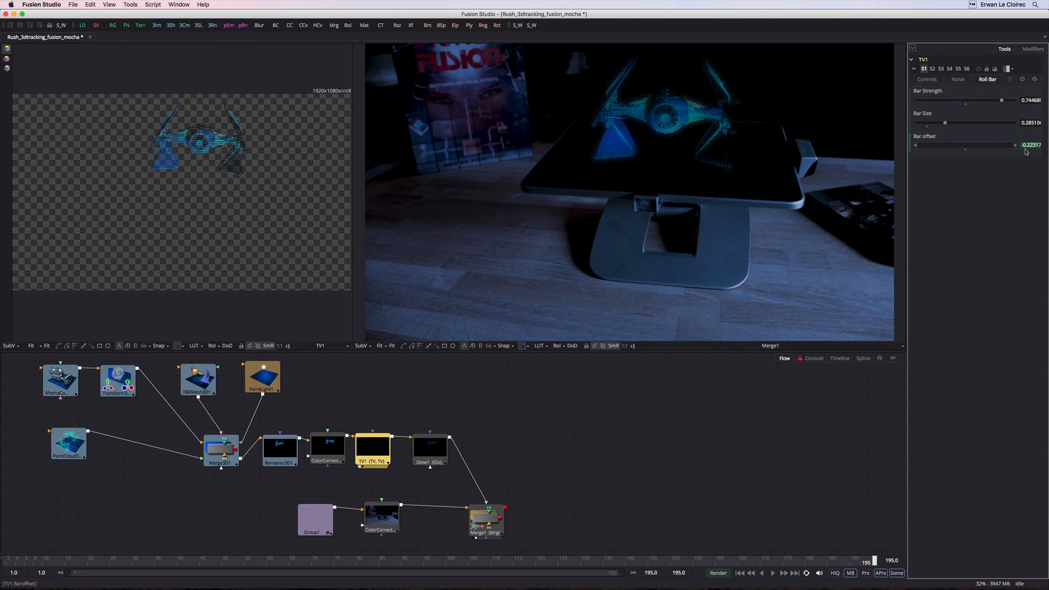
pyautogui.write('10')
pyautogui.press('Tab')
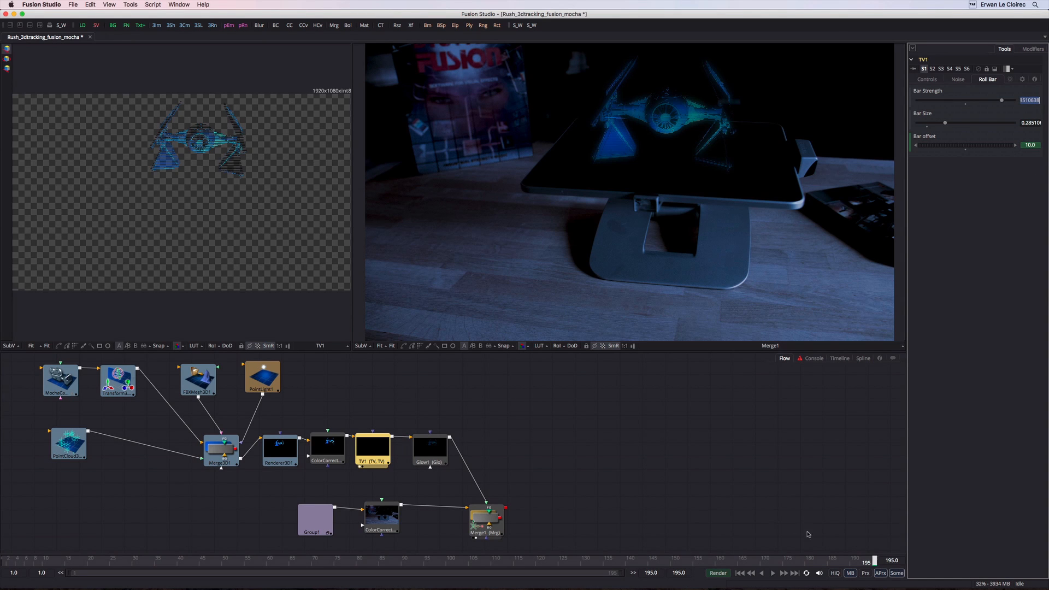
# Keyframe the starting roll bar offset at frame 1, and scrub to frame 59 to check the animation.
pyautogui.moveTo(874, 561); pyautogui.dragTo(7, 560)
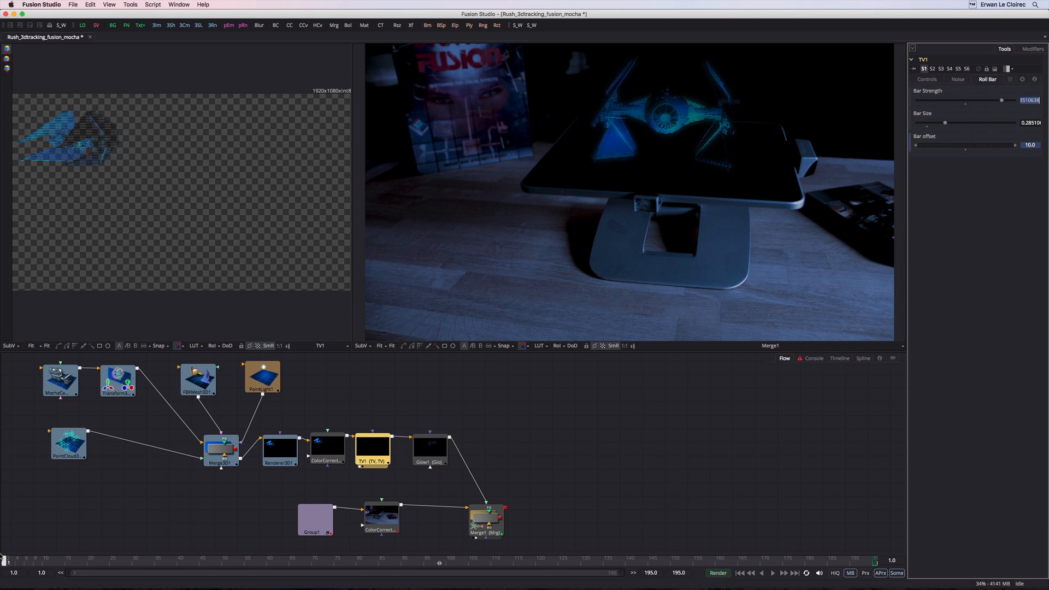
pyautogui.click(1024, 145)
pyautogui.press('Tab')
pyautogui.moveTo(6, 561); pyautogui.dragTo(264, 543)
# Adjust Glow1 in isolation to a glow size of about 17.9, glow of about 0.96 and clipping mode None, then view Merge1 again.
pyautogui.click(430, 449)
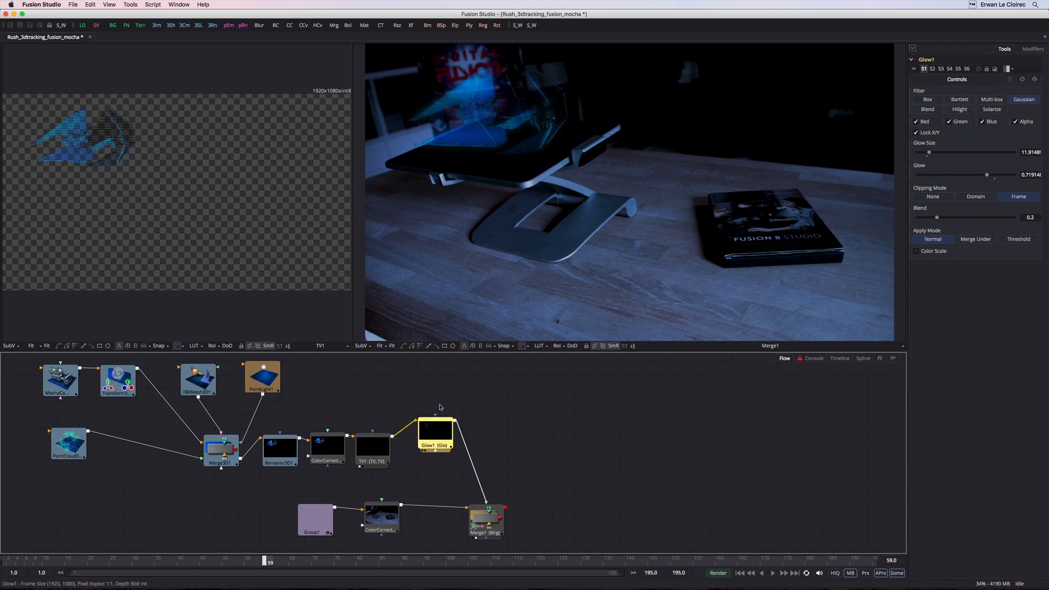
pyautogui.press('2')
pyautogui.moveTo(929, 153); pyautogui.dragTo(936, 154)
pyautogui.moveTo(986, 176); pyautogui.dragTo(1009, 178)
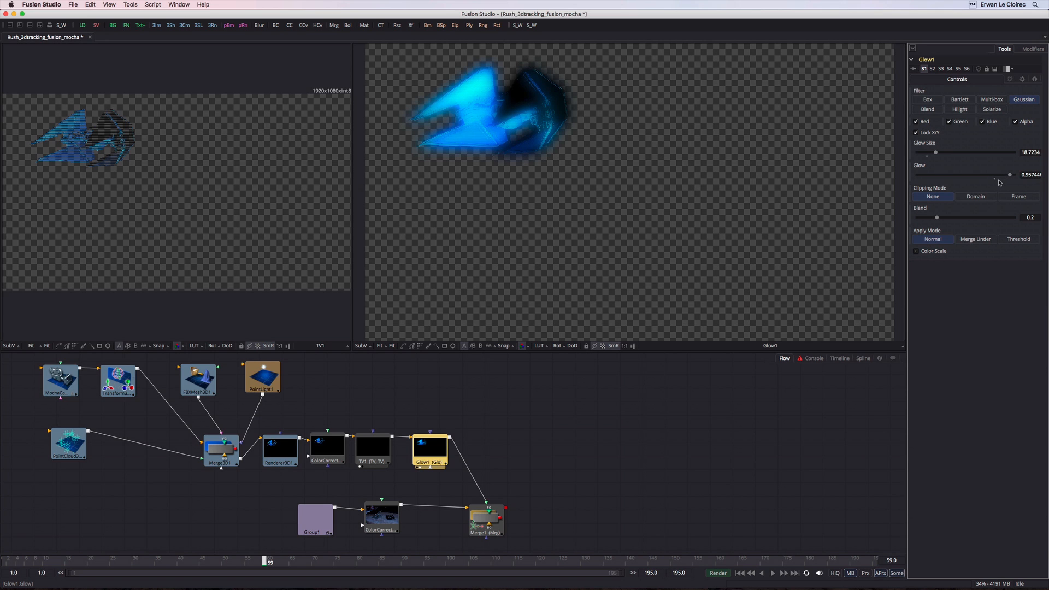
pyautogui.moveTo(935, 154); pyautogui.dragTo(935, 153)
pyautogui.press('2')
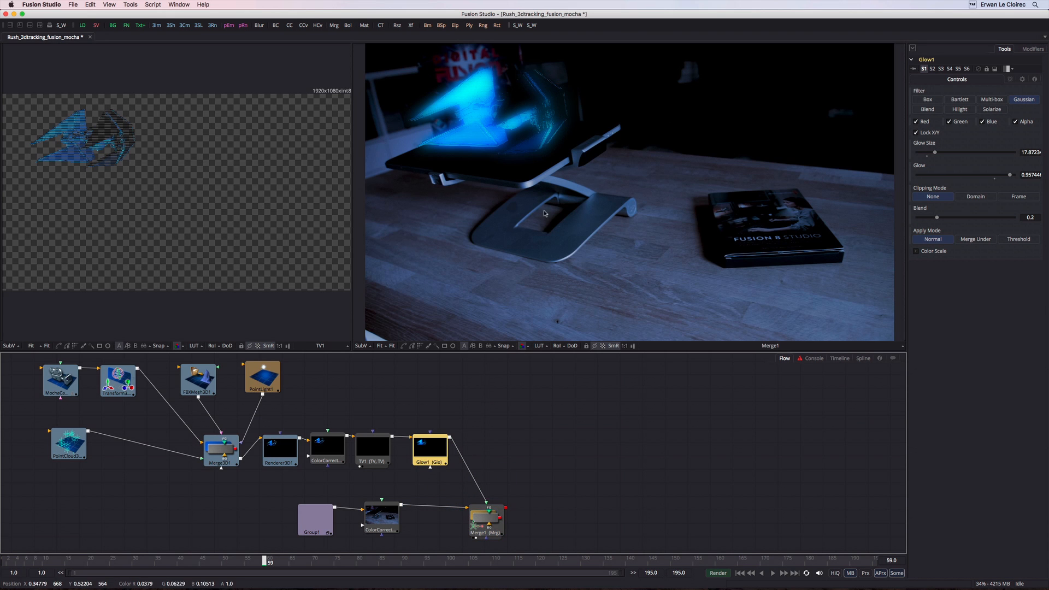
# Refine Glow1 to a glow of about 0.90 and a glow size of about 22.6, and check the composite at frame 195.
pyautogui.moveTo(1001, 174); pyautogui.dragTo(1004, 174)
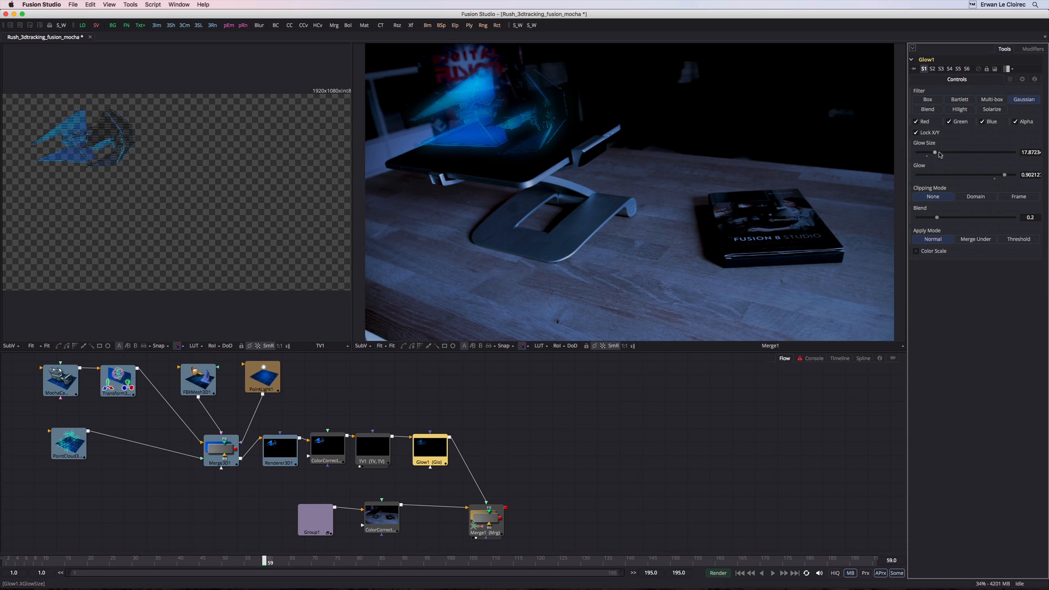
pyautogui.moveTo(935, 154); pyautogui.dragTo(940, 154)
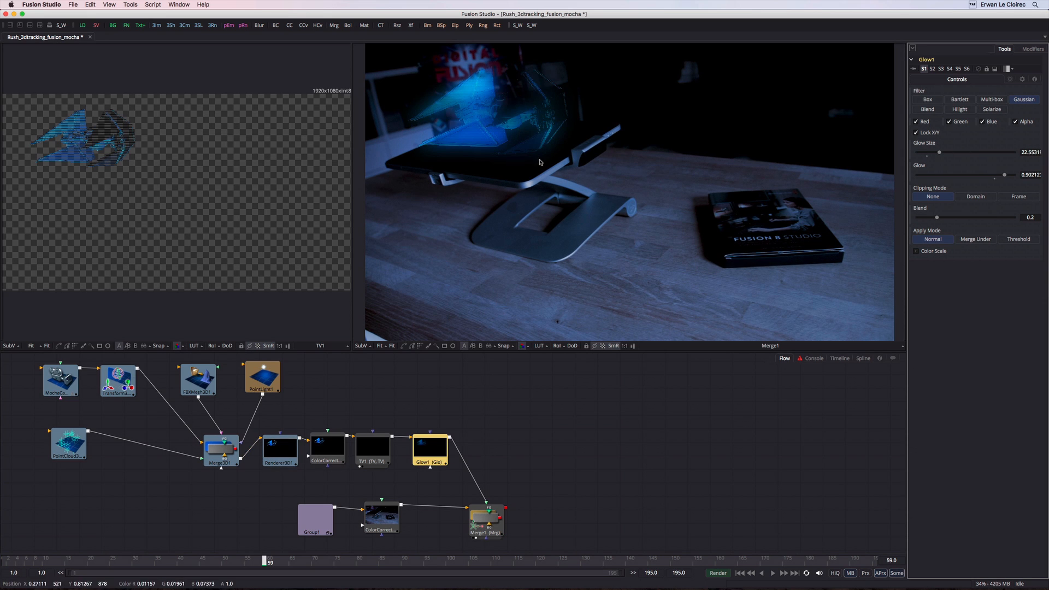
pyautogui.moveTo(266, 561); pyautogui.dragTo(874, 561)
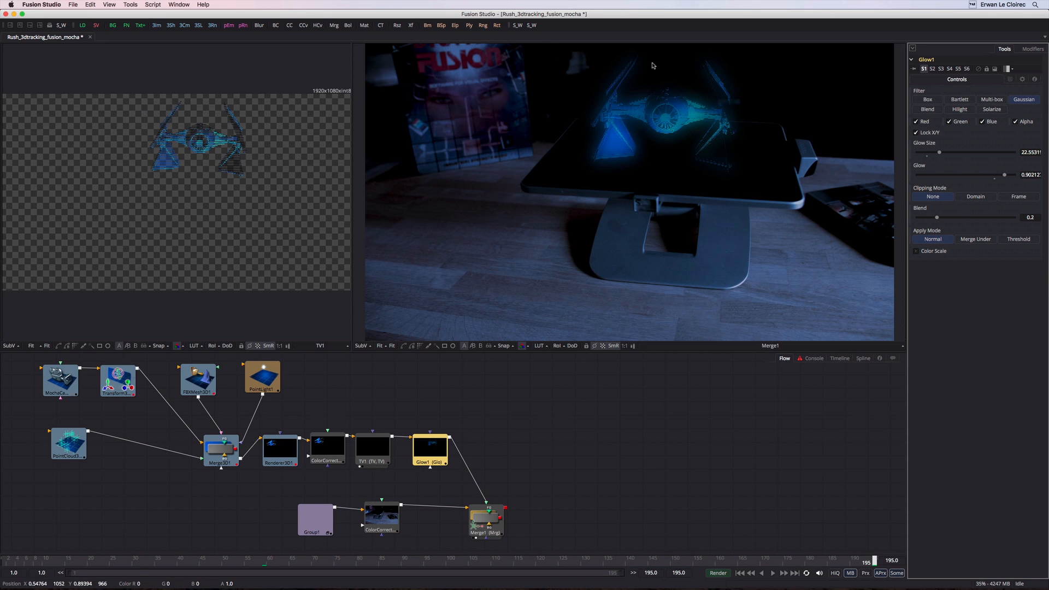
# Raise Glow1's glow to about 0.94 and its glow size to about 26, and check the composite at frame 1.
pyautogui.moveTo(1004, 175); pyautogui.dragTo(1009, 176)
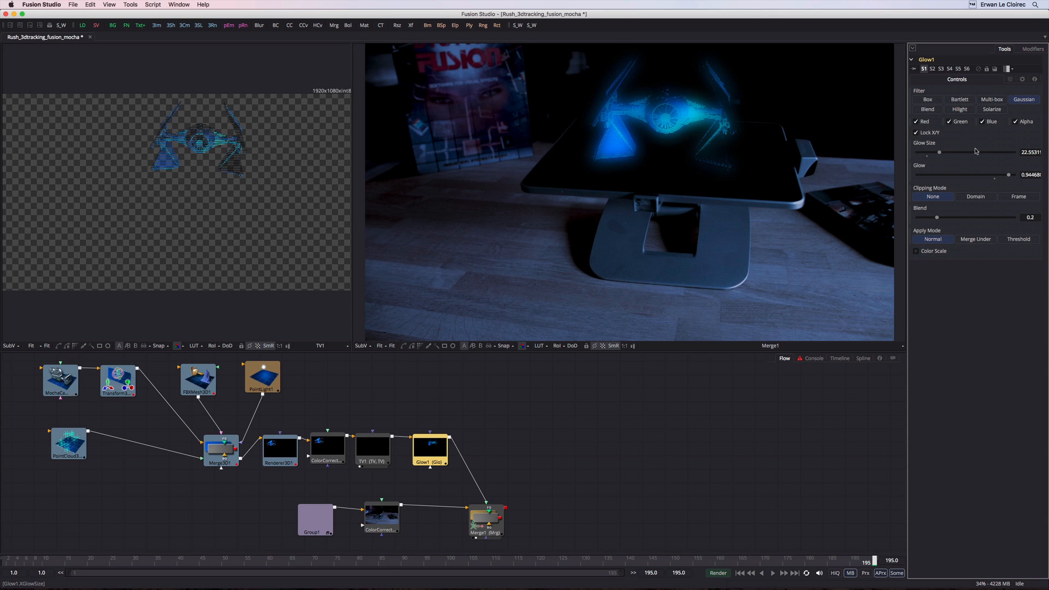
pyautogui.moveTo(940, 153); pyautogui.dragTo(943, 153)
pyautogui.moveTo(868, 563); pyautogui.dragTo(6, 562)
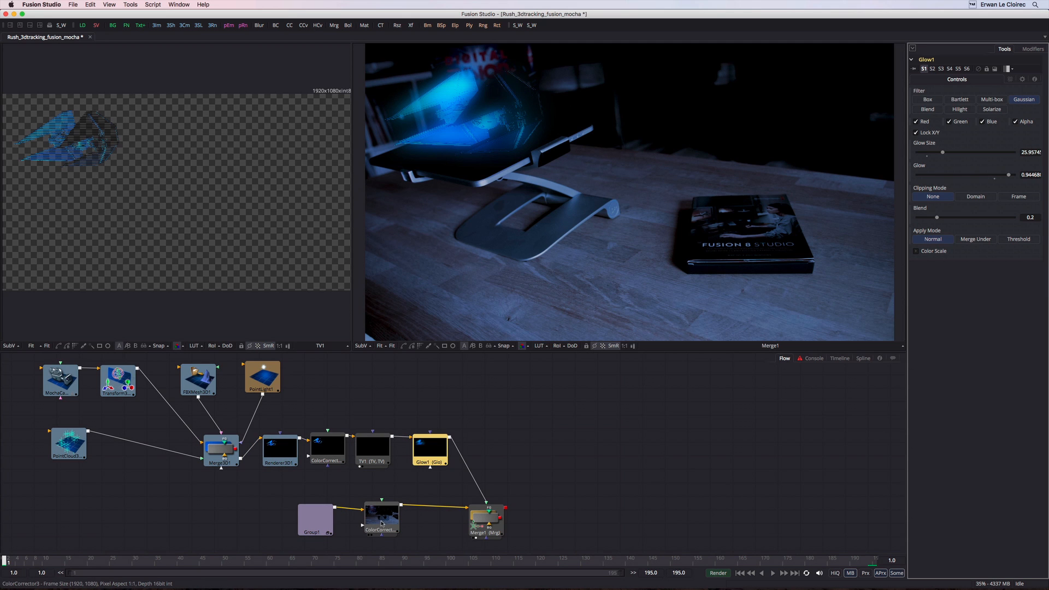
# Rearrange the flow by moving the Renderer3D1-to-Glow1 chain above Merge1 and shifting Group1 away from ColorCorrector3.
pyautogui.moveTo(484, 417); pyautogui.dragTo(339, 398)
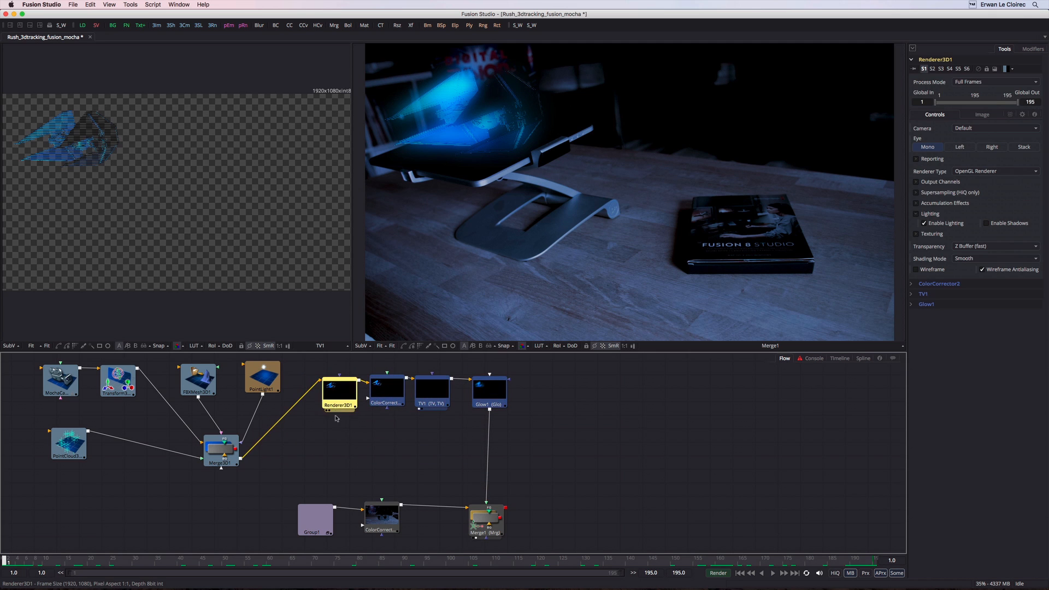
pyautogui.click(383, 521)
pyautogui.moveTo(315, 519); pyautogui.dragTo(304, 519)
pyautogui.click(390, 522)
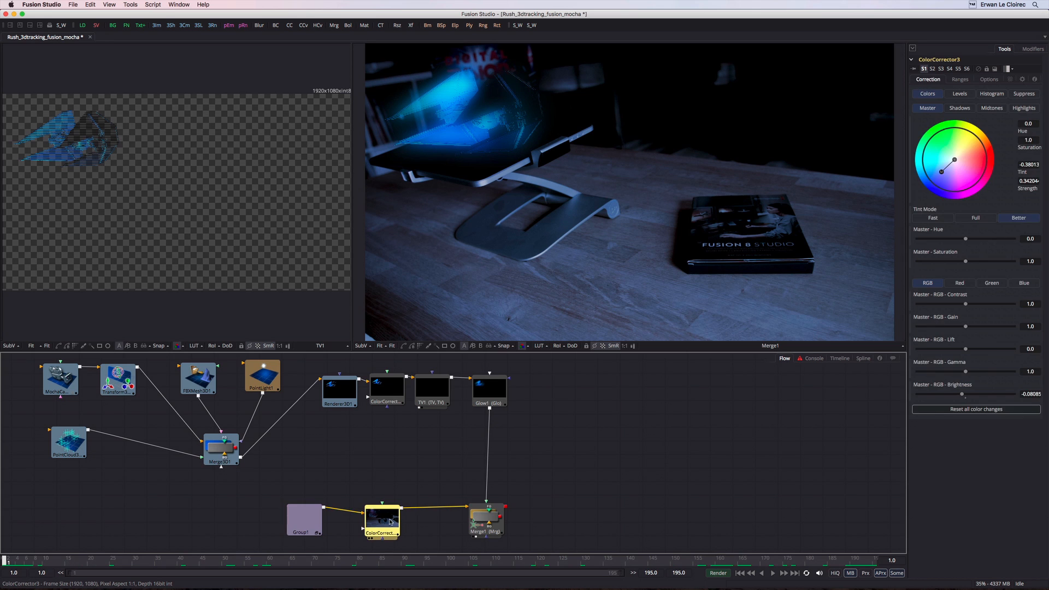
pyautogui.click(376, 469)
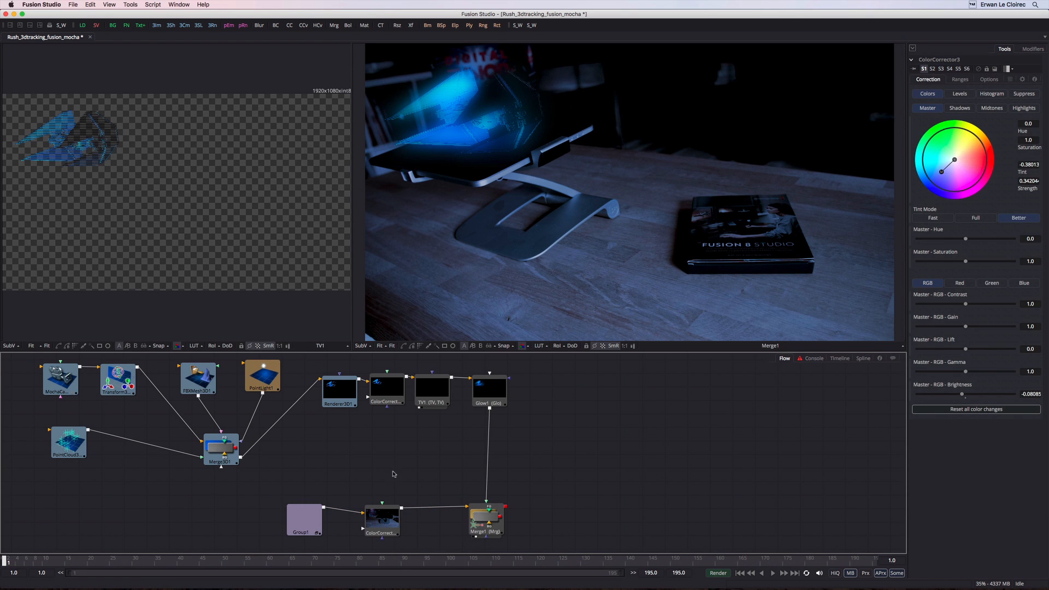
# Add a Background node and merge it over the graded footage between ColorCorrector3 and Merge1.
pyautogui.hotkey('shift', 'space')
pyautogui.write('back')
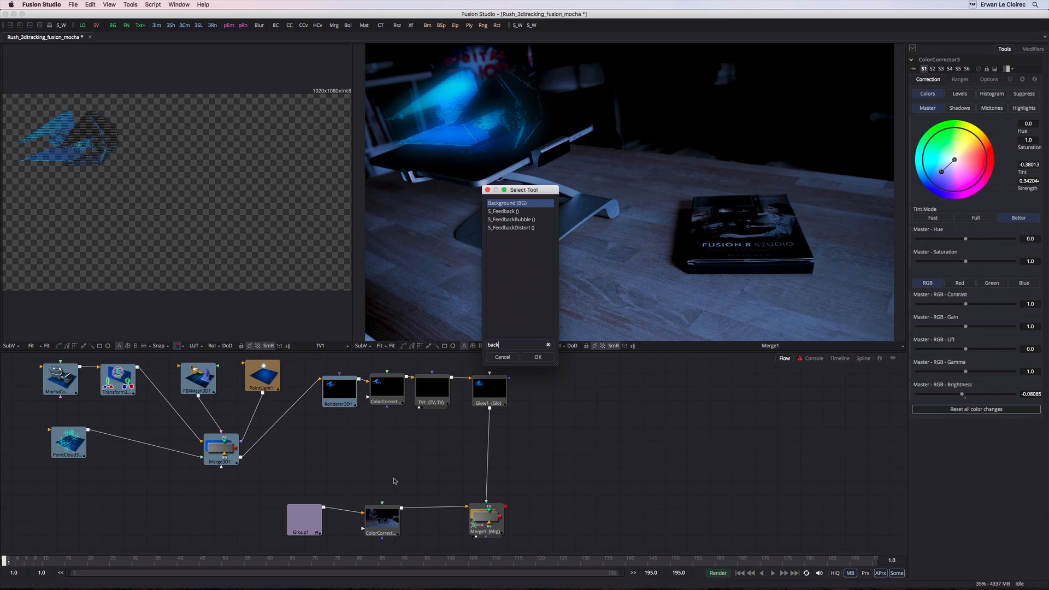
pyautogui.press('Return')
pyautogui.moveTo(373, 482); pyautogui.dragTo(414, 518)
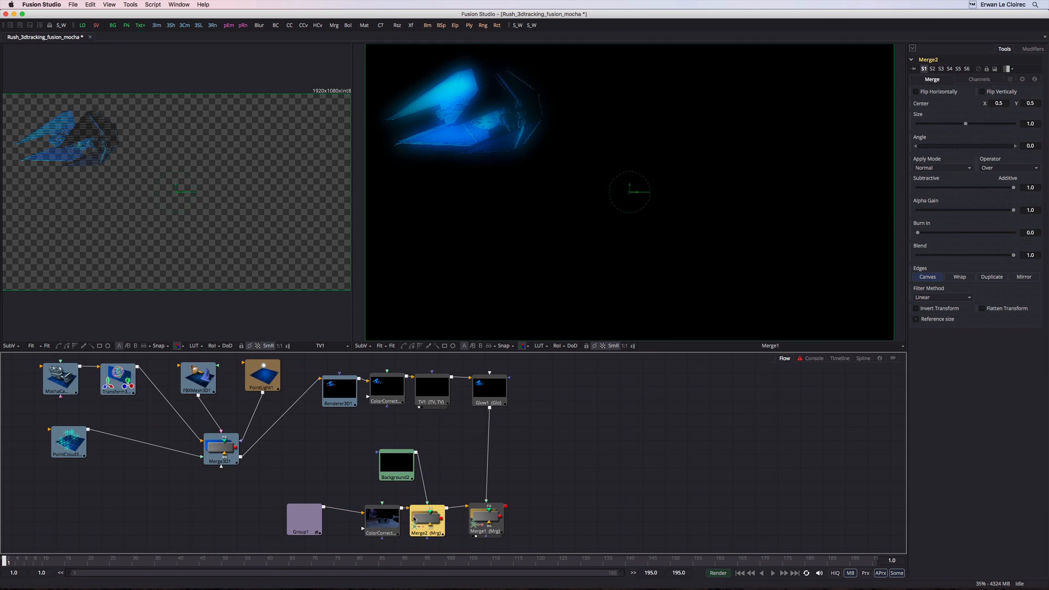
pyautogui.moveTo(400, 466); pyautogui.dragTo(385, 457)
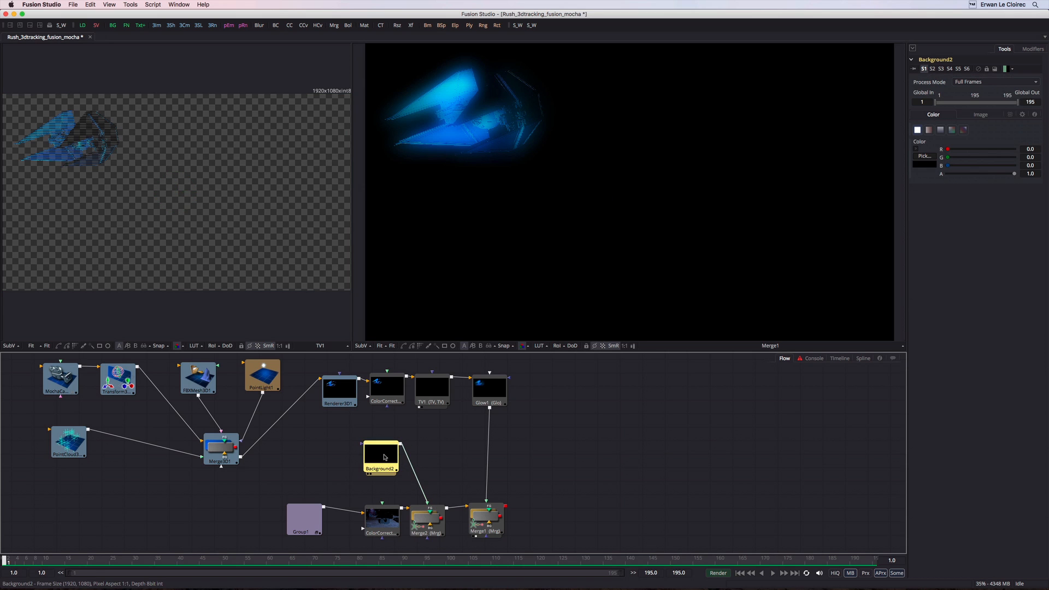
# Set Background2's colour to a blue of about R 0.196, G 0.427, B 0.808.
pyautogui.click(925, 163)
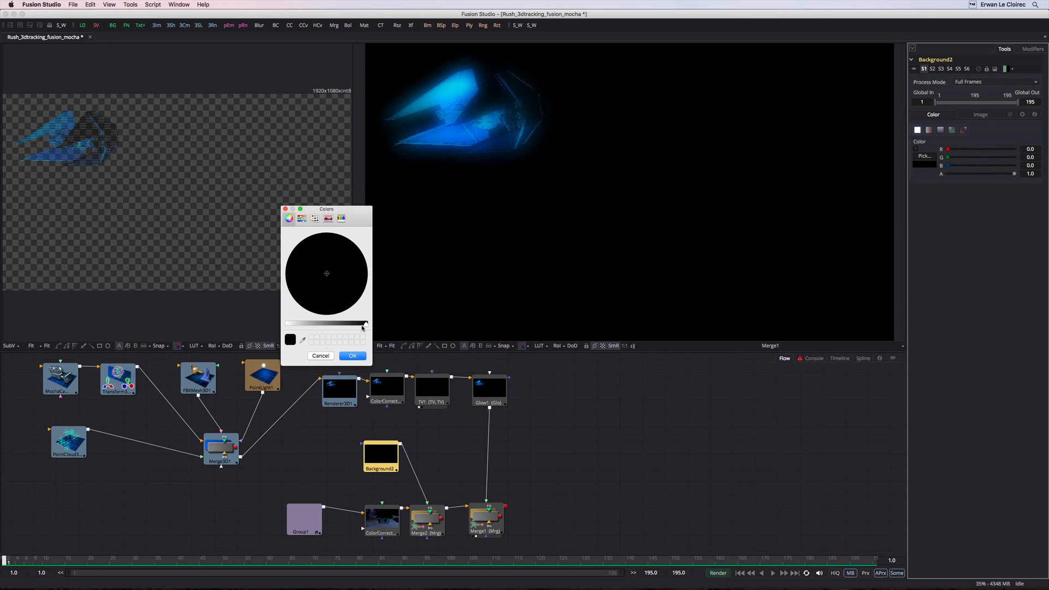
pyautogui.moveTo(360, 324); pyautogui.dragTo(309, 318)
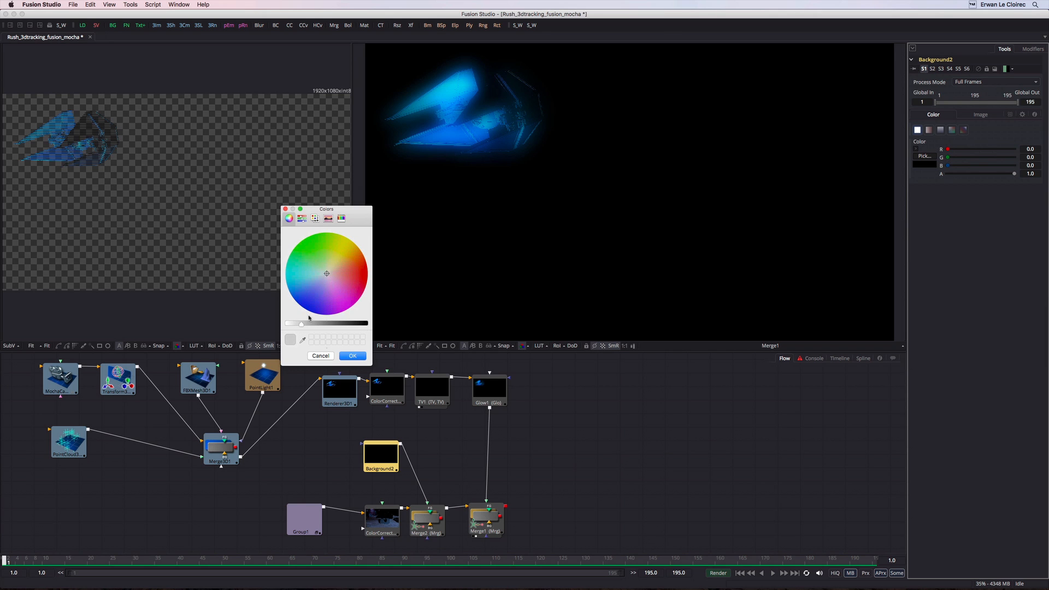
pyautogui.moveTo(322, 275); pyautogui.dragTo(303, 292)
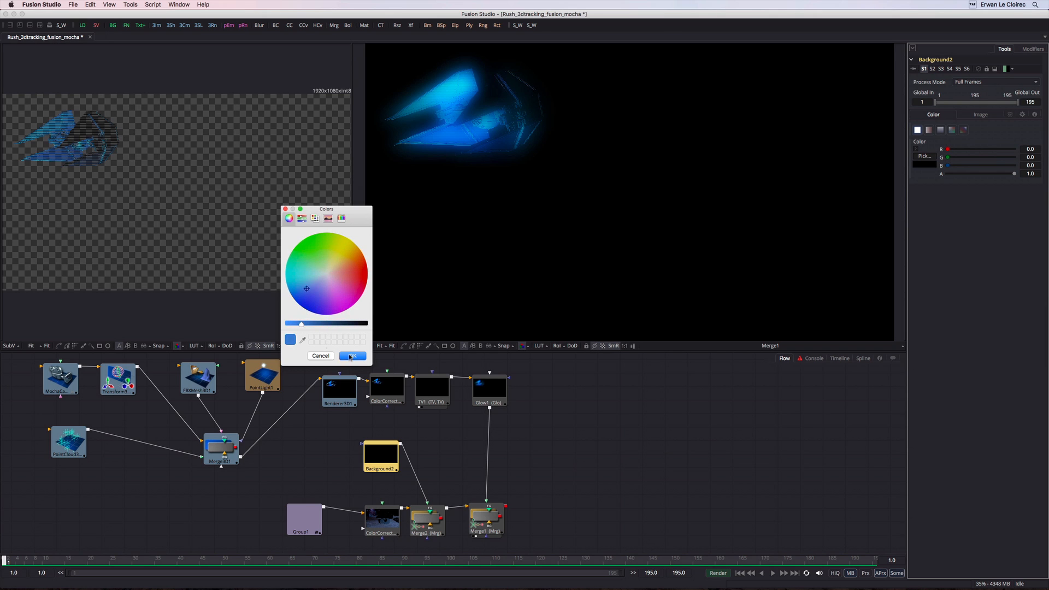
pyautogui.click(351, 356)
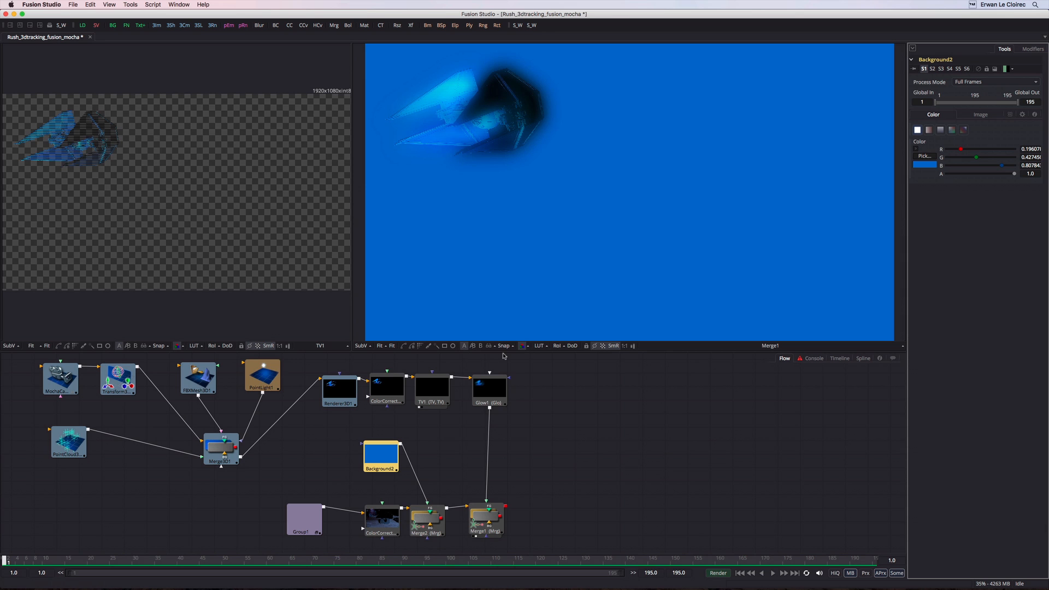
# Mask Background2 with a triangular polygon behind the hologram, pointing down at the tablet, and set its soft edge to about 0.169.
pyautogui.click(405, 347)
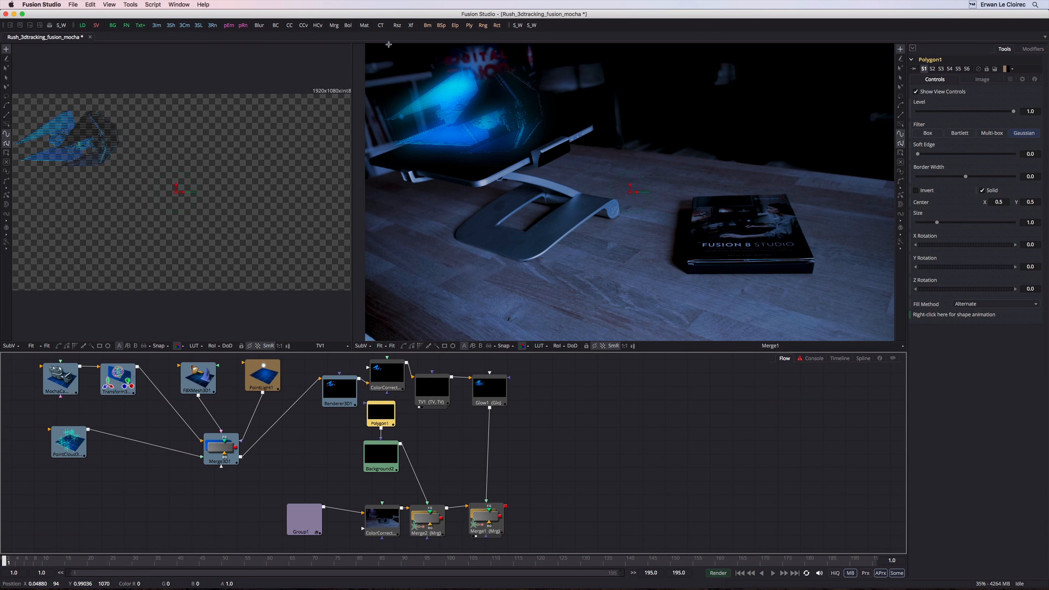
pyautogui.scroll(-3, 415, 90)
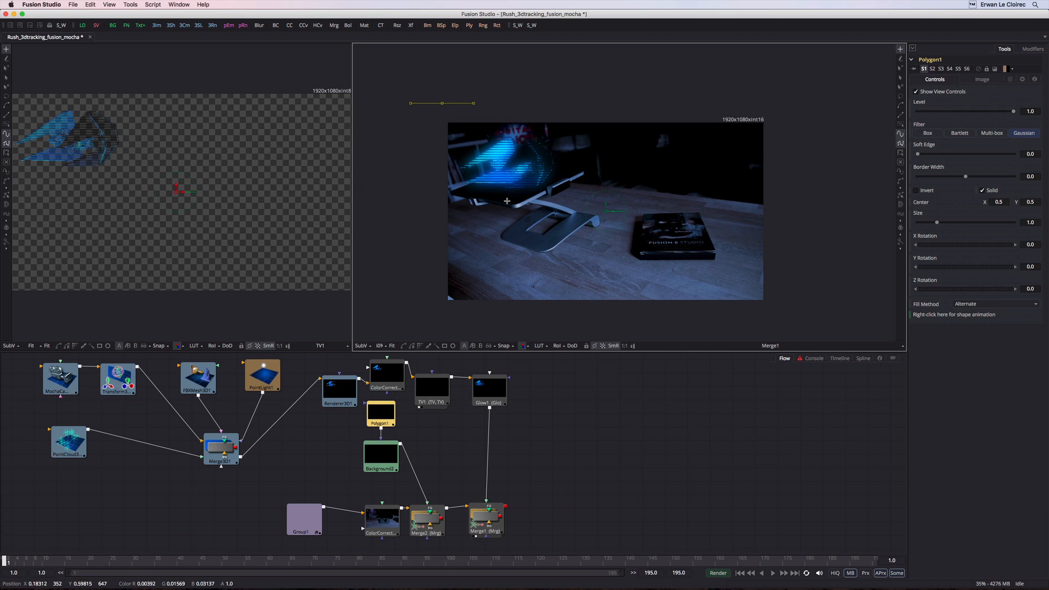
pyautogui.click(442, 103)
pyautogui.click(589, 104)
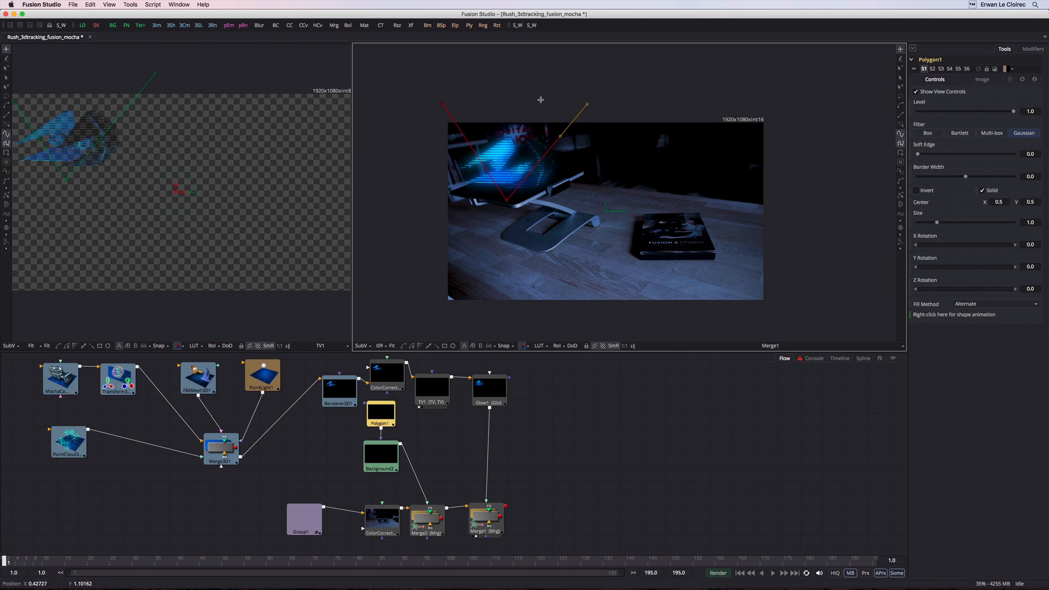
pyautogui.click(443, 103)
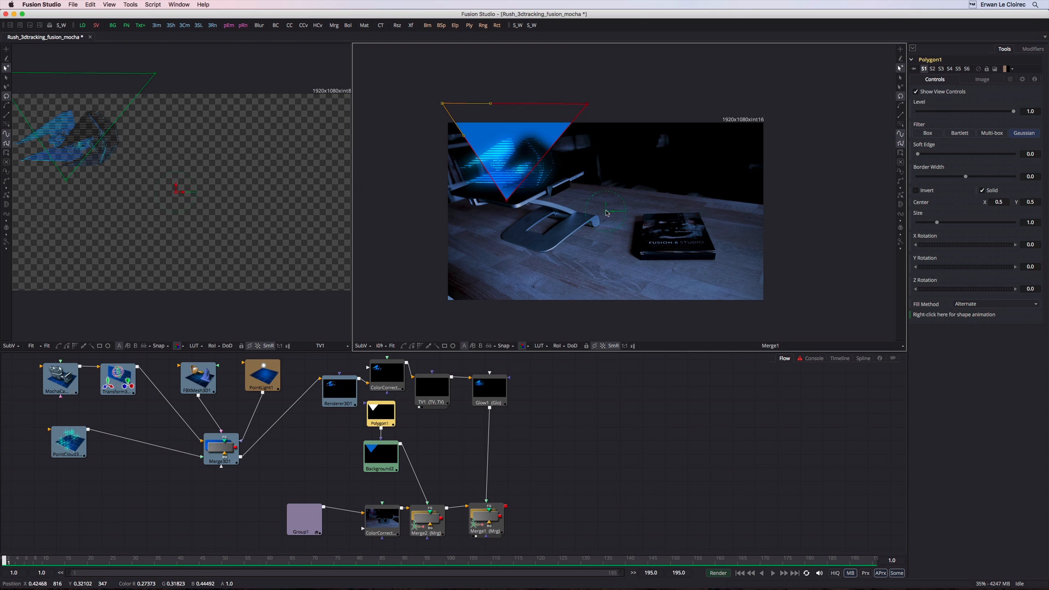
pyautogui.moveTo(606, 210); pyautogui.dragTo(616, 208)
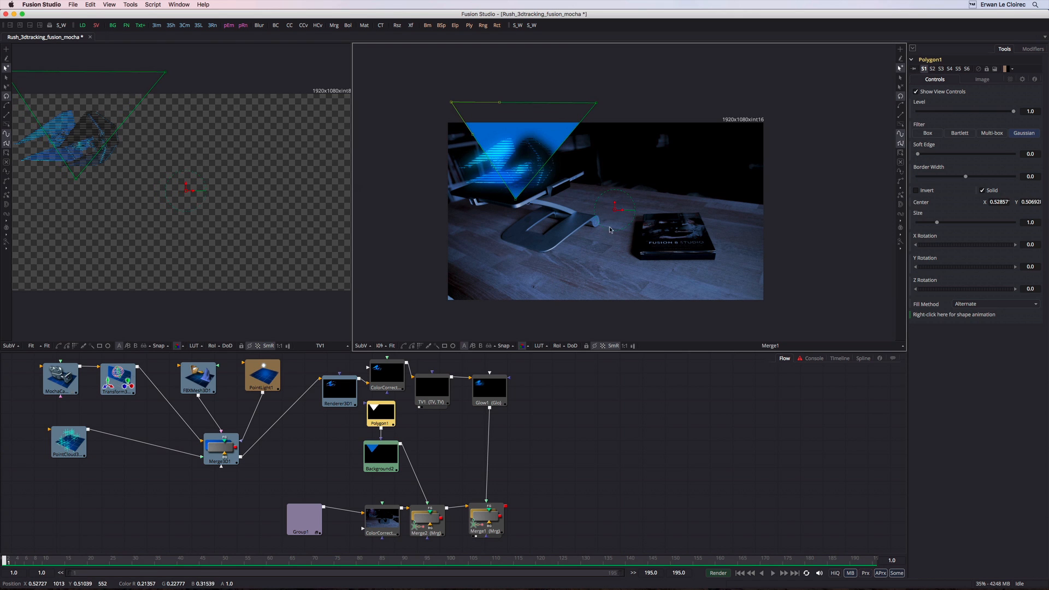
pyautogui.moveTo(922, 154); pyautogui.dragTo(999, 156)
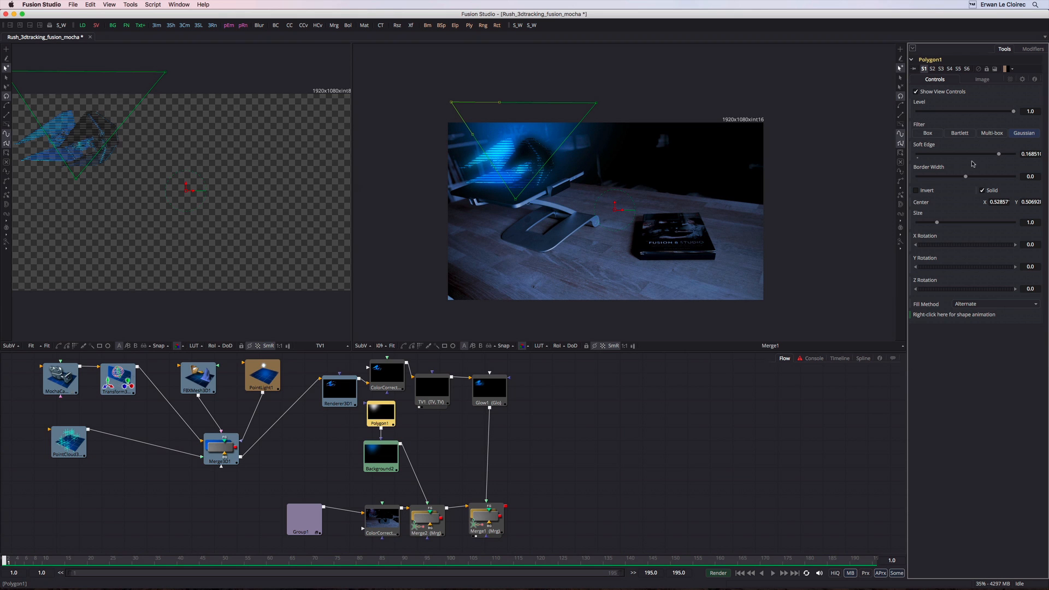
# Animate the polygon's centre to follow the hologram, with keyframes at frames 1, 94 and 195.
pyautogui.rightClick(927, 206)
pyautogui.click(933, 208)
pyautogui.moveTo(7, 561); pyautogui.dragTo(876, 561)
pyautogui.moveTo(615, 210); pyautogui.dragTo(721, 213)
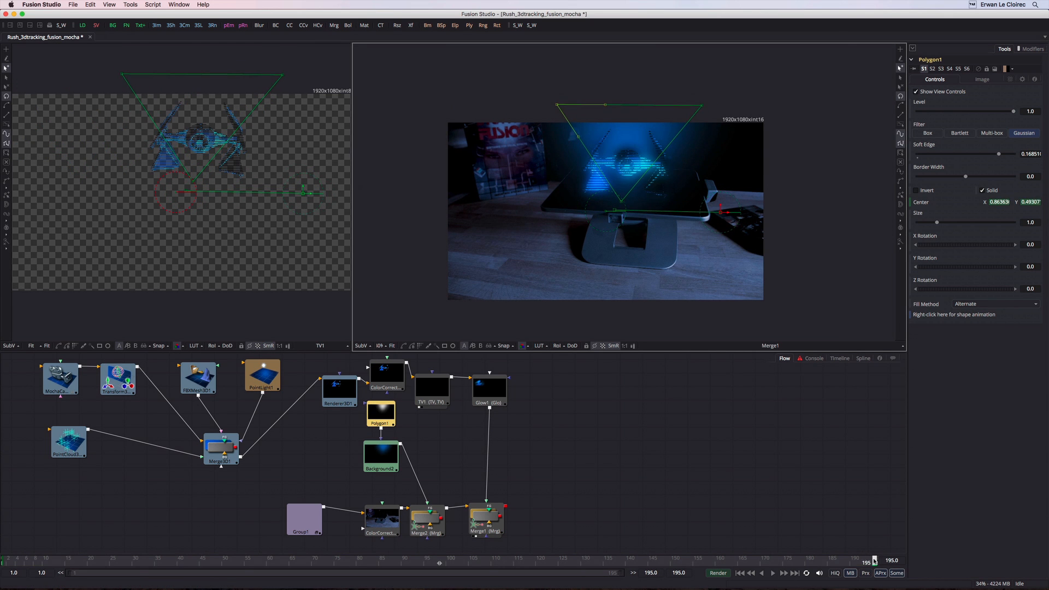
pyautogui.moveTo(873, 561); pyautogui.dragTo(421, 561)
pyautogui.moveTo(606, 211); pyautogui.dragTo(584, 208)
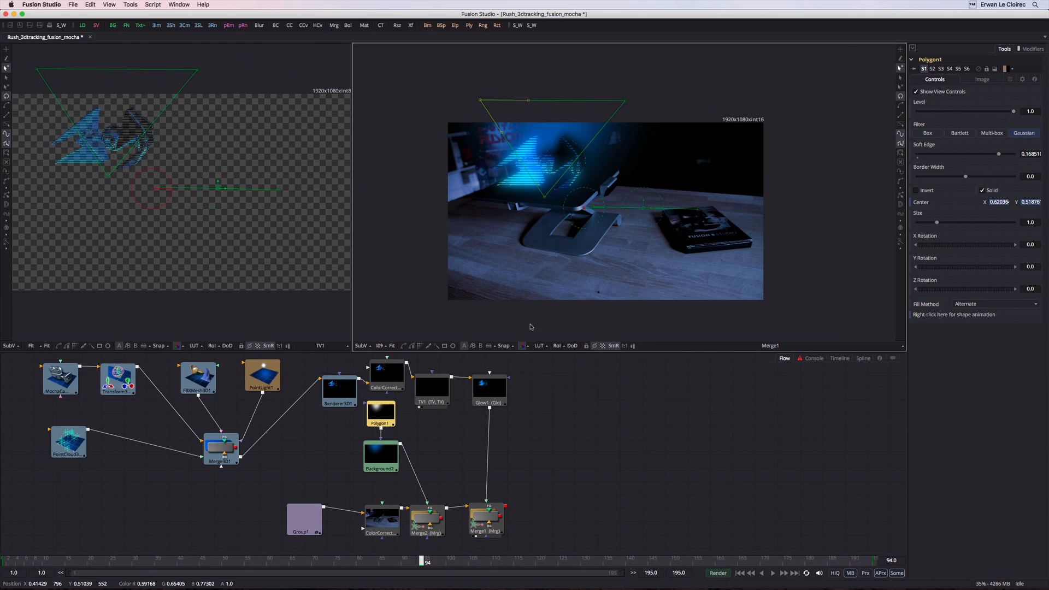
# Refine the polygon's centre to about 0.509, 0.509 at frame 1 and 0.883, 0.491 at frame 195, and fit the composite in its viewer.
pyautogui.moveTo(421, 561); pyautogui.dragTo(4, 561)
pyautogui.click(12, 560)
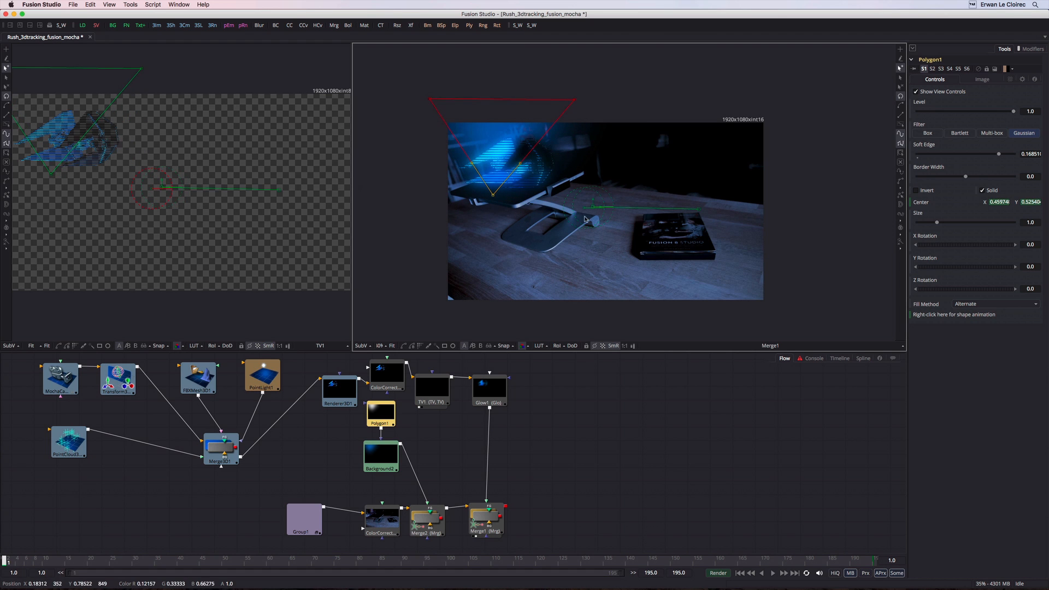
pyautogui.moveTo(12, 560); pyautogui.dragTo(873, 560)
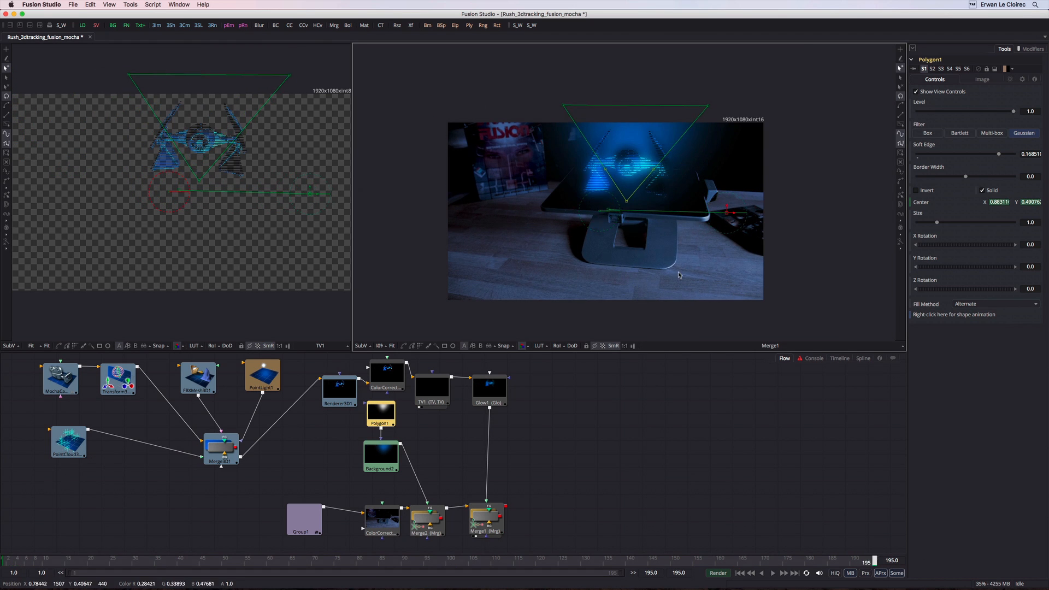
pyautogui.hotkey('ctrl', 'Left')
pyautogui.click(391, 346)
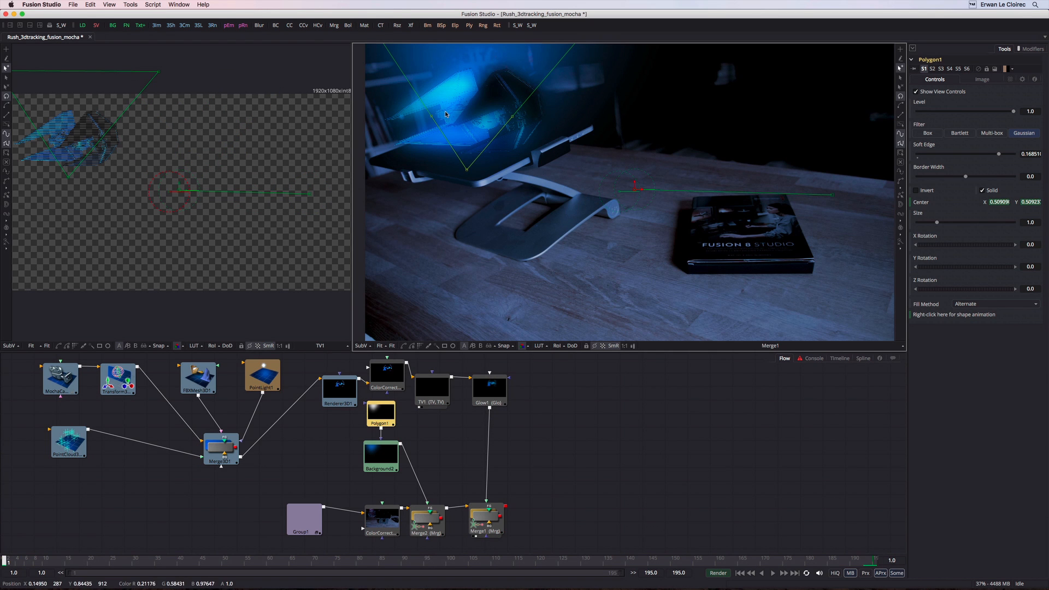
# Reposition Merge1 in the flow and add a Saver node to its output.
pyautogui.click(490, 521)
pyautogui.moveTo(490, 522); pyautogui.dragTo(522, 469)
pyautogui.hotkey('shift', 'space')
pyautogui.write('ss')
pyautogui.press('BackSpace')
pyautogui.write('a')
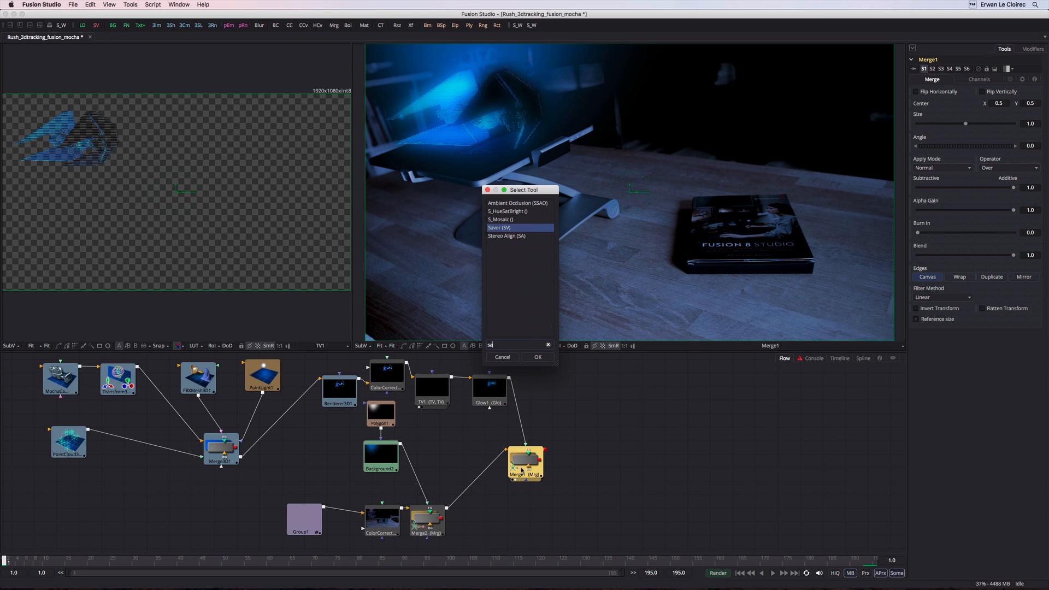
pyautogui.press('Return')
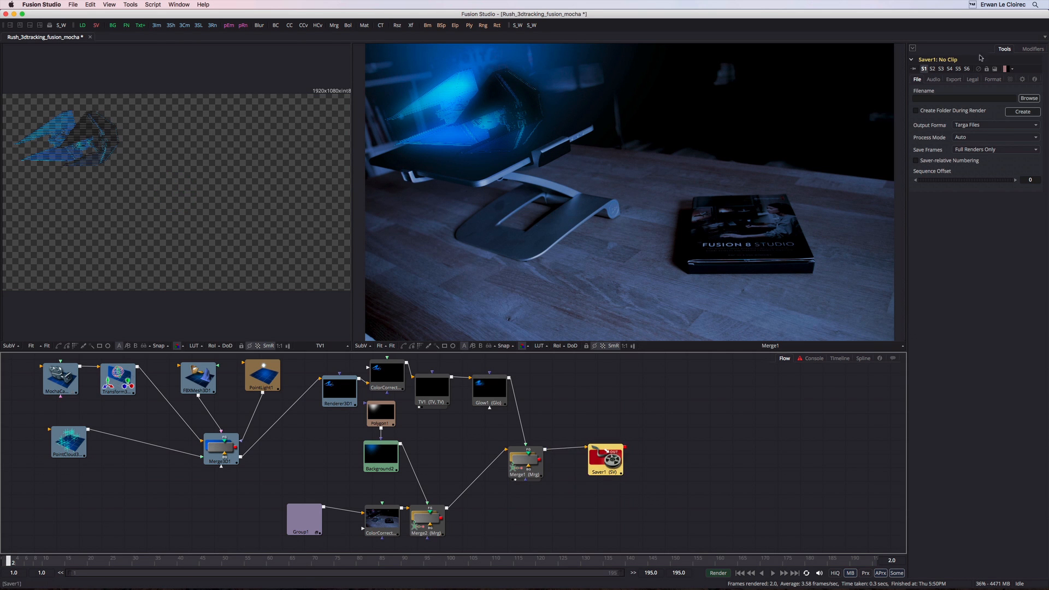
# Set the Saver's output to a QuickTime movie named hologramme.mov in the Rendus folder of Projet Hologramme.
pyautogui.click(445, 197)
pyautogui.click(444, 188)
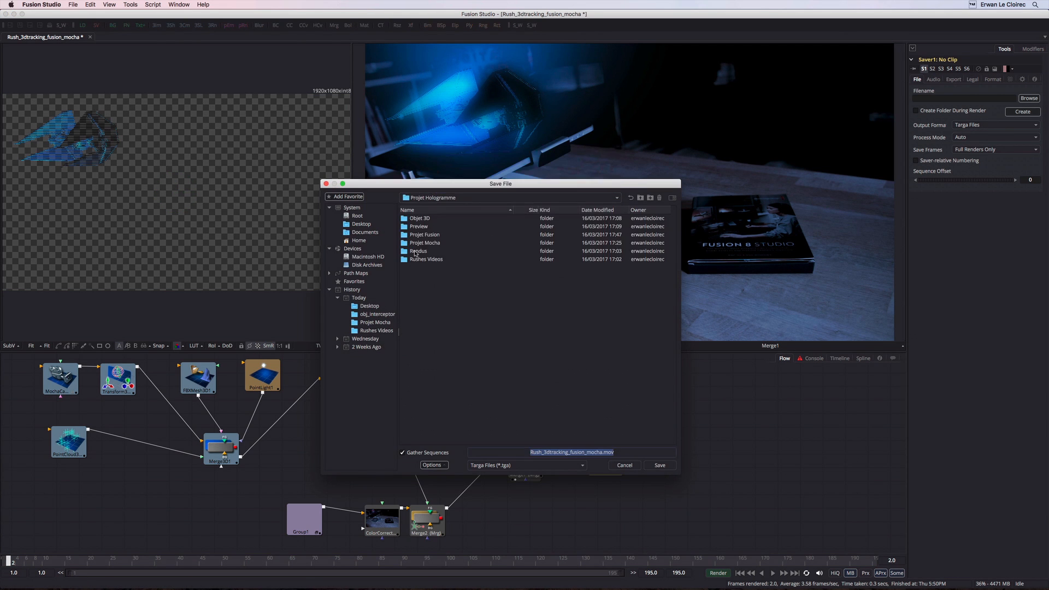
pyautogui.moveTo(529, 453); pyautogui.dragTo(613, 453)
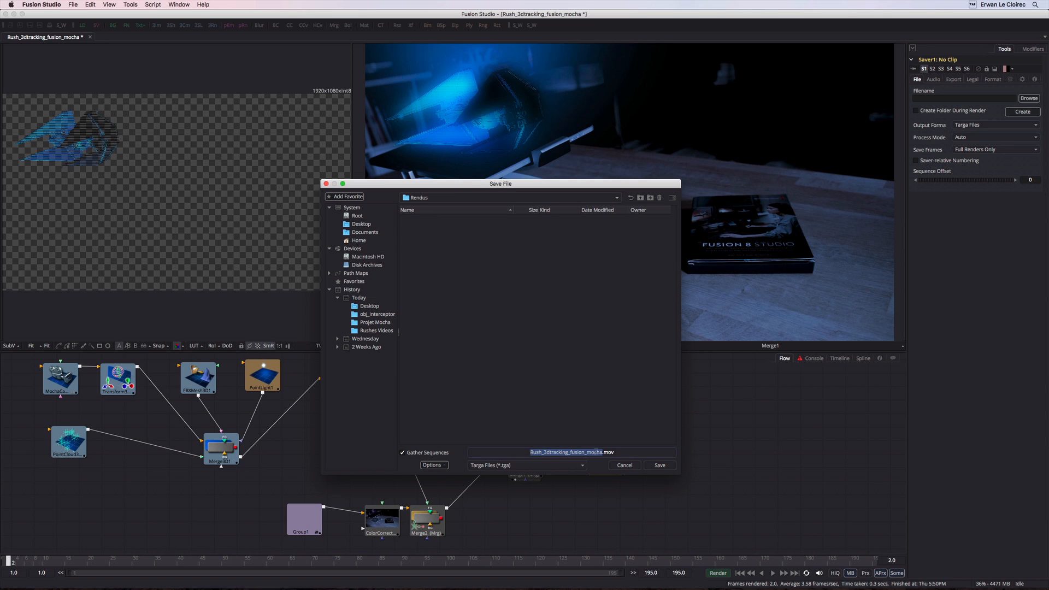
pyautogui.write('holo')
pyautogui.click(580, 466)
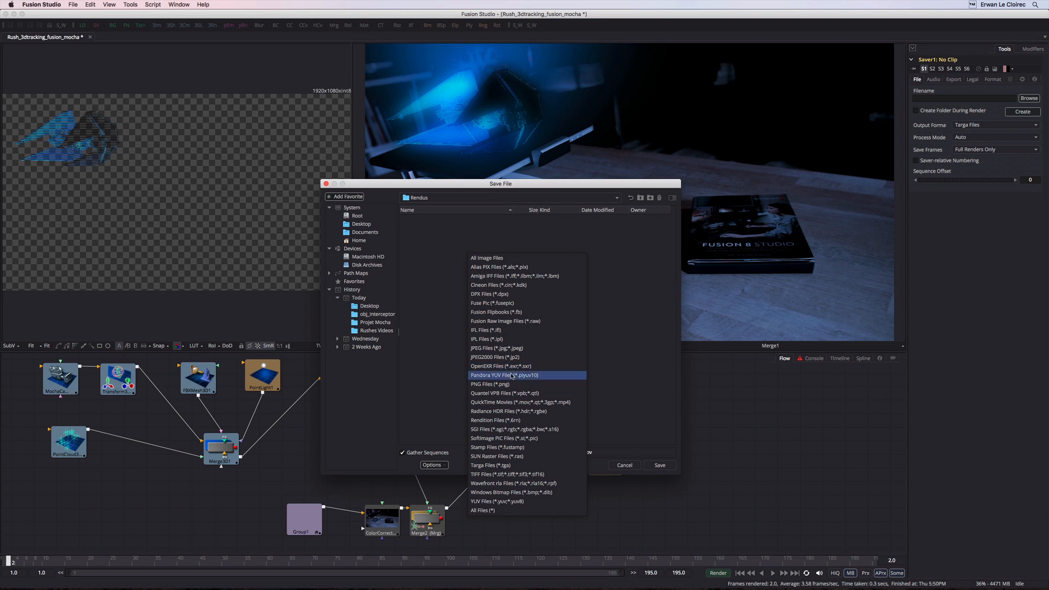
pyautogui.click(519, 402)
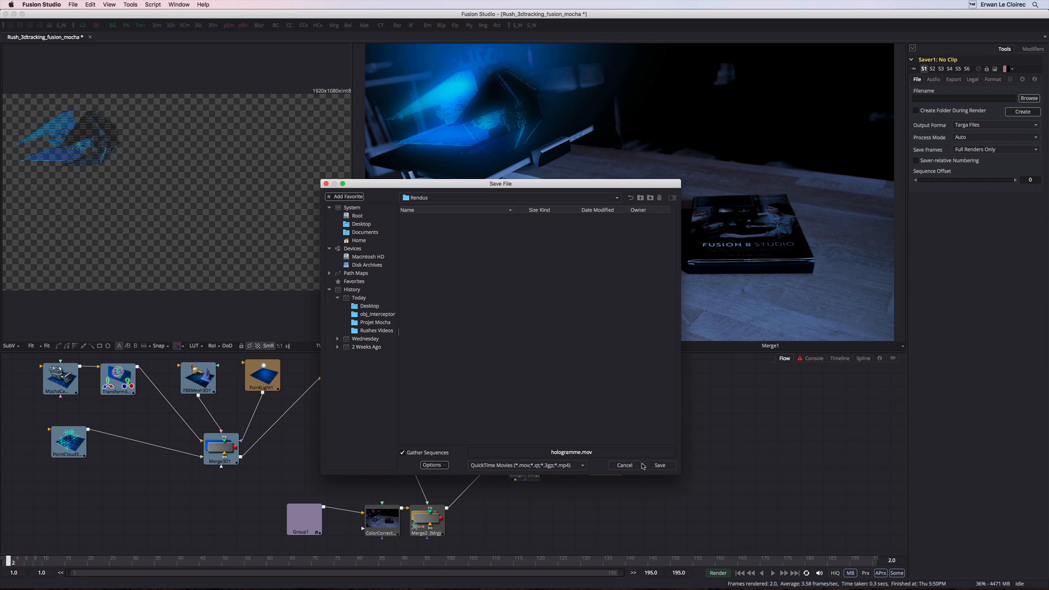
pyautogui.click(659, 465)
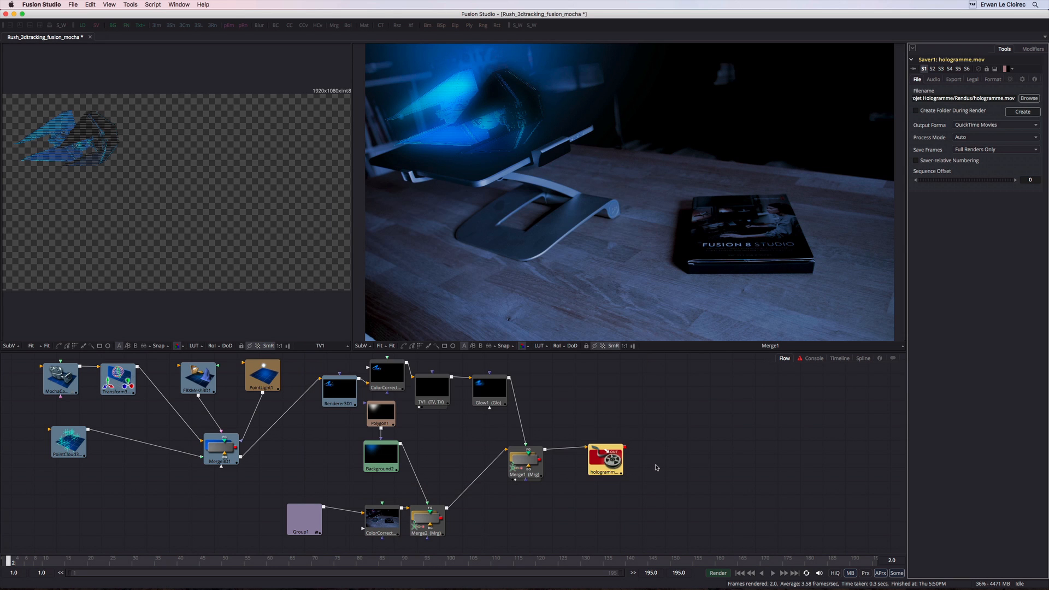
# Set the Saver's compression to Apple ProRes 422 and its frame rate to 25 fps.
pyautogui.click(993, 80)
pyautogui.click(986, 92)
pyautogui.click(979, 52)
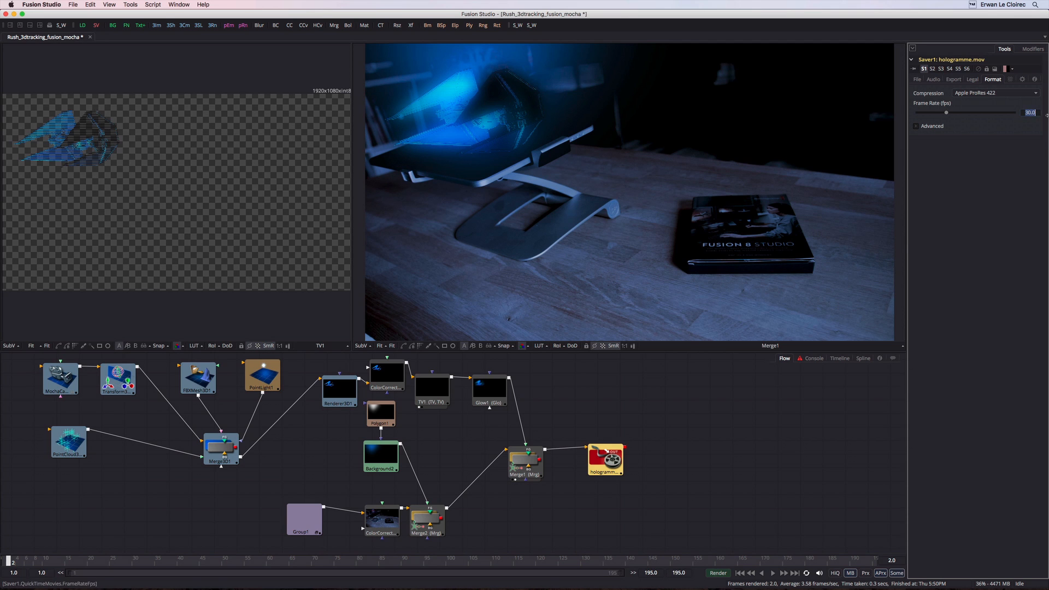
pyautogui.press('Return')
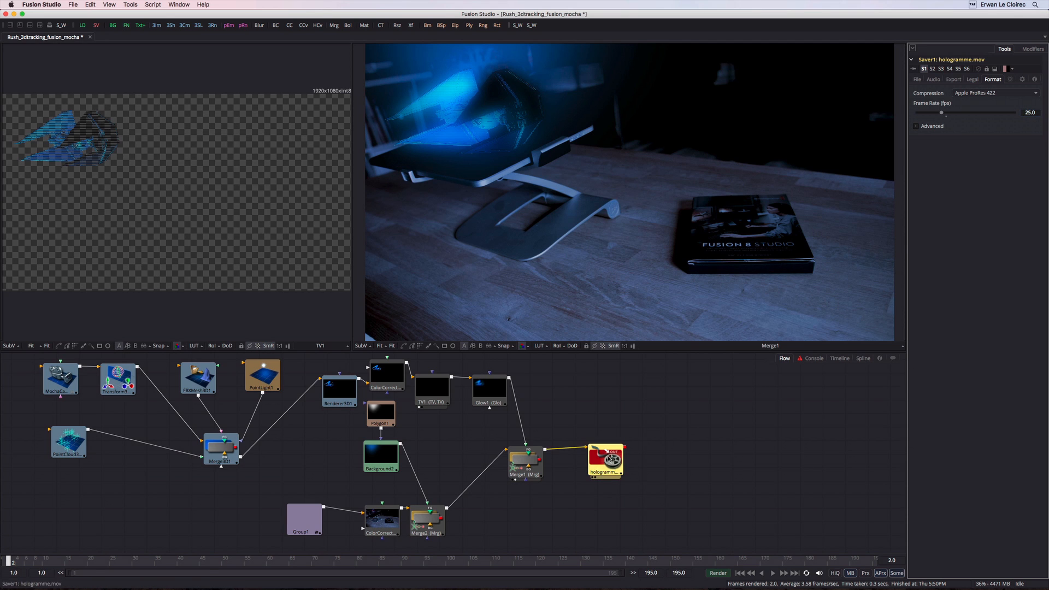
# Render frames 1 to 195 at full size with the Final configuration, and review hologramme.mov in QuickTime Player.
pyautogui.click(616, 505)
pyautogui.click(719, 573)
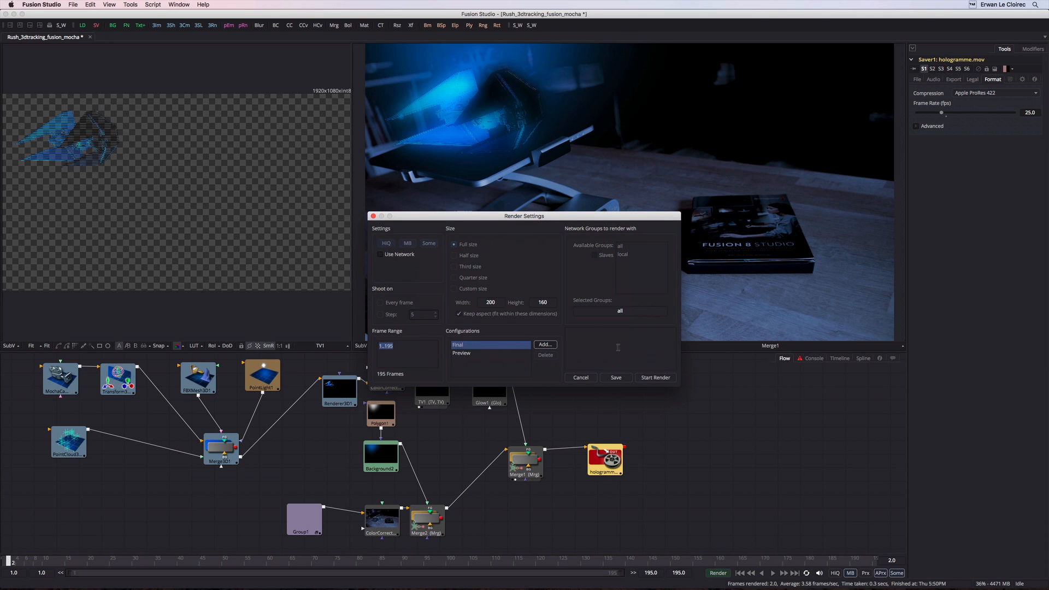
pyautogui.click(649, 378)
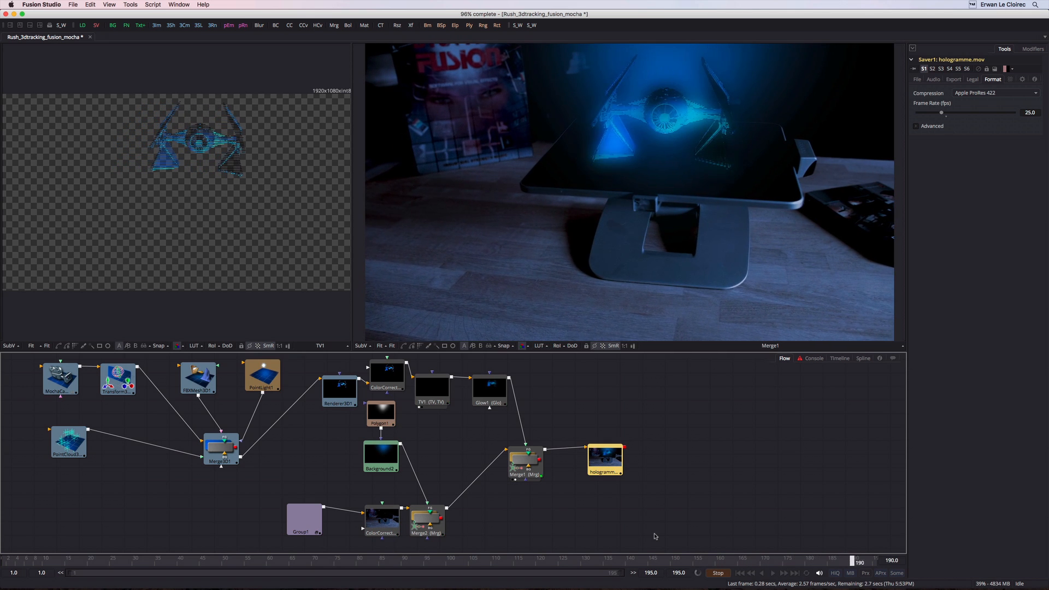
pyautogui.click(599, 333)
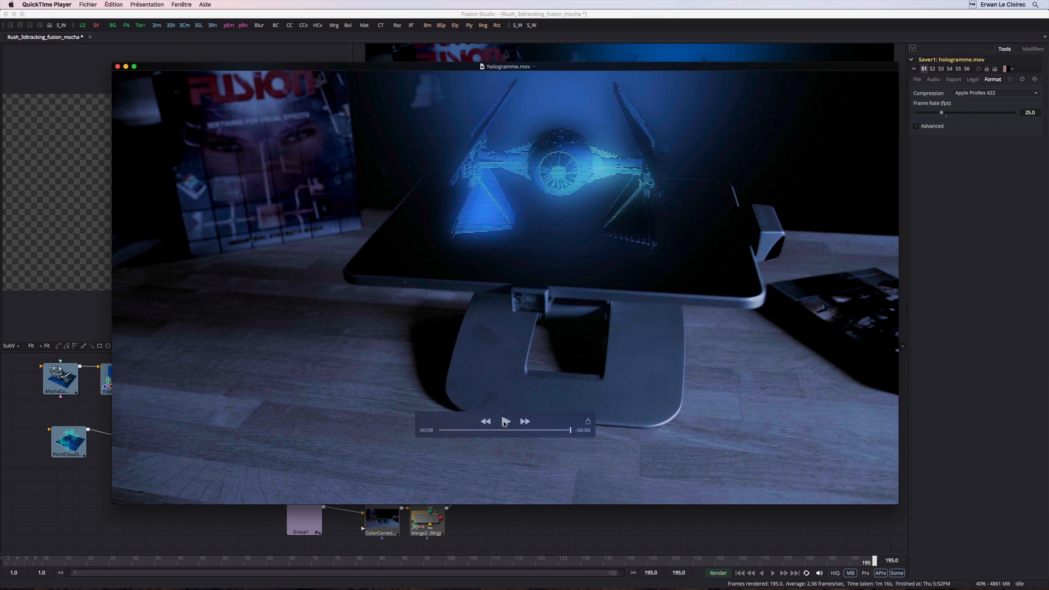
pyautogui.moveTo(570, 430); pyautogui.dragTo(546, 435)
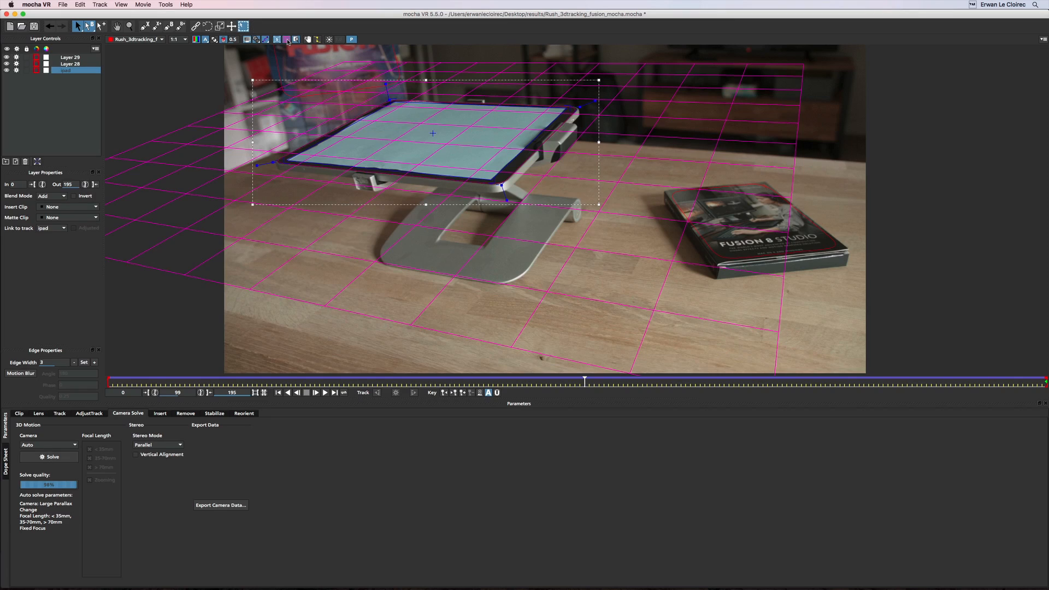